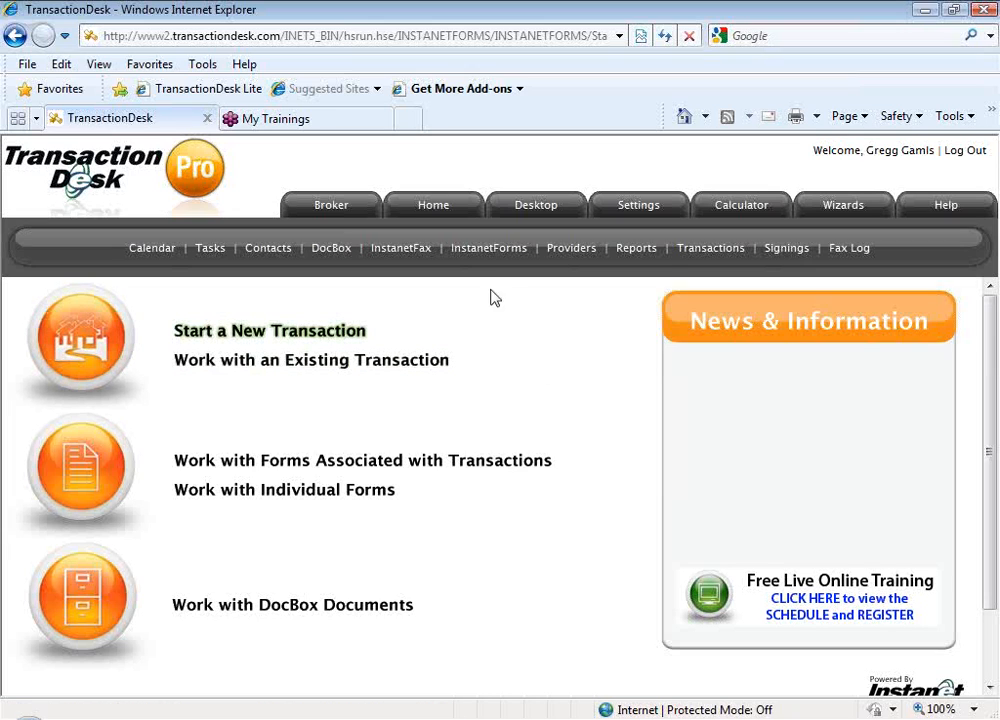
# Open the Activity Plans section of the site settings
pyautogui.click(440, 211)
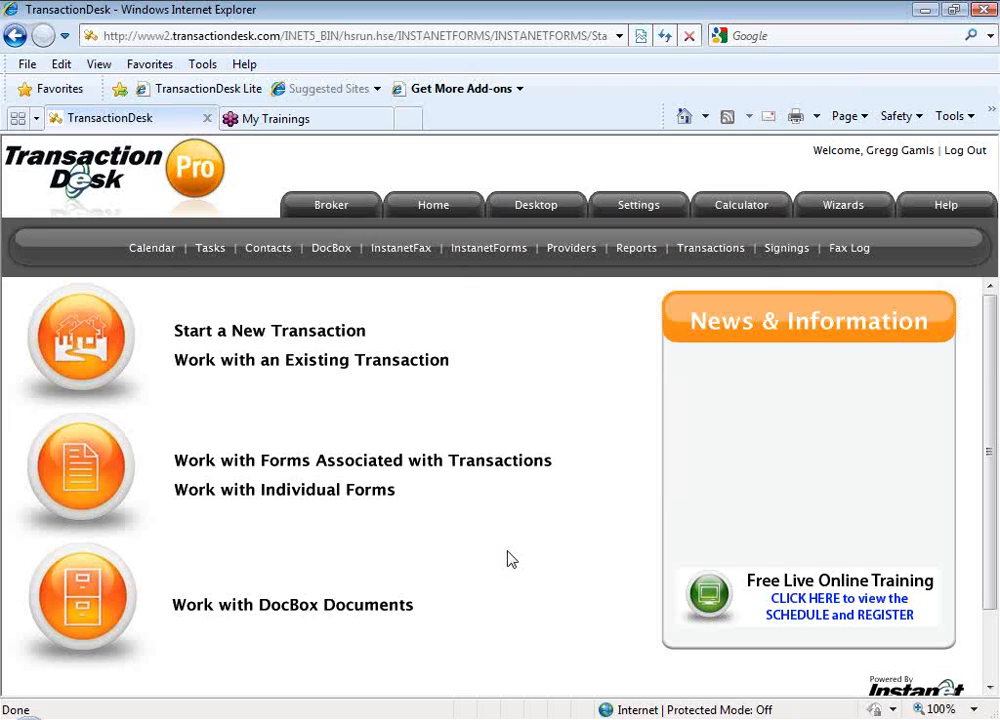
pyautogui.click(639, 213)
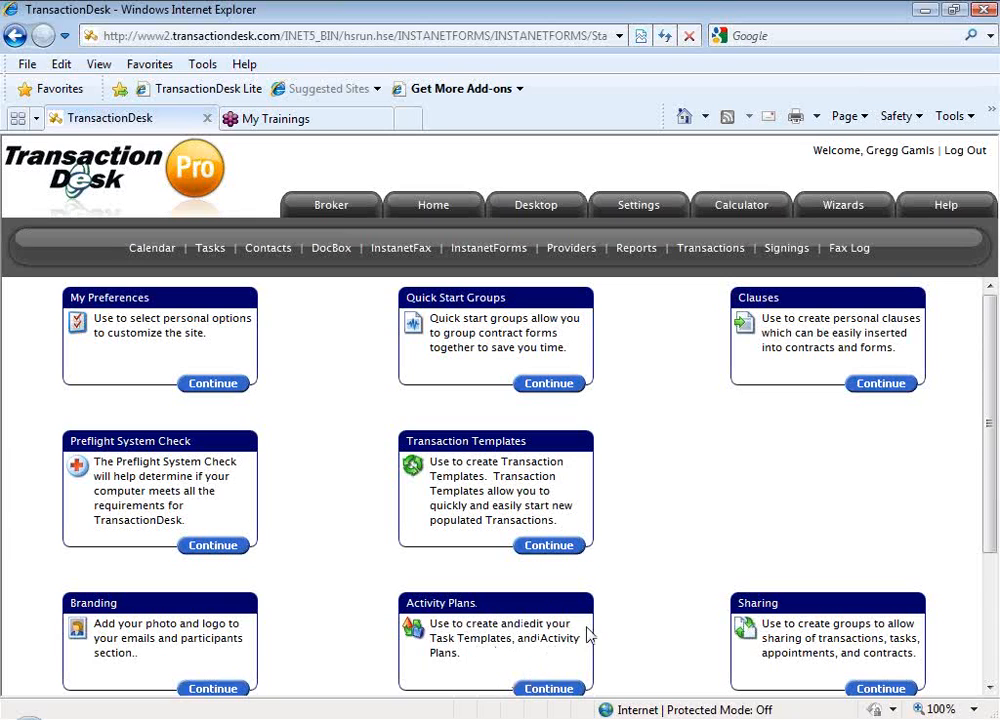
pyautogui.scroll(-1, 616, 627)
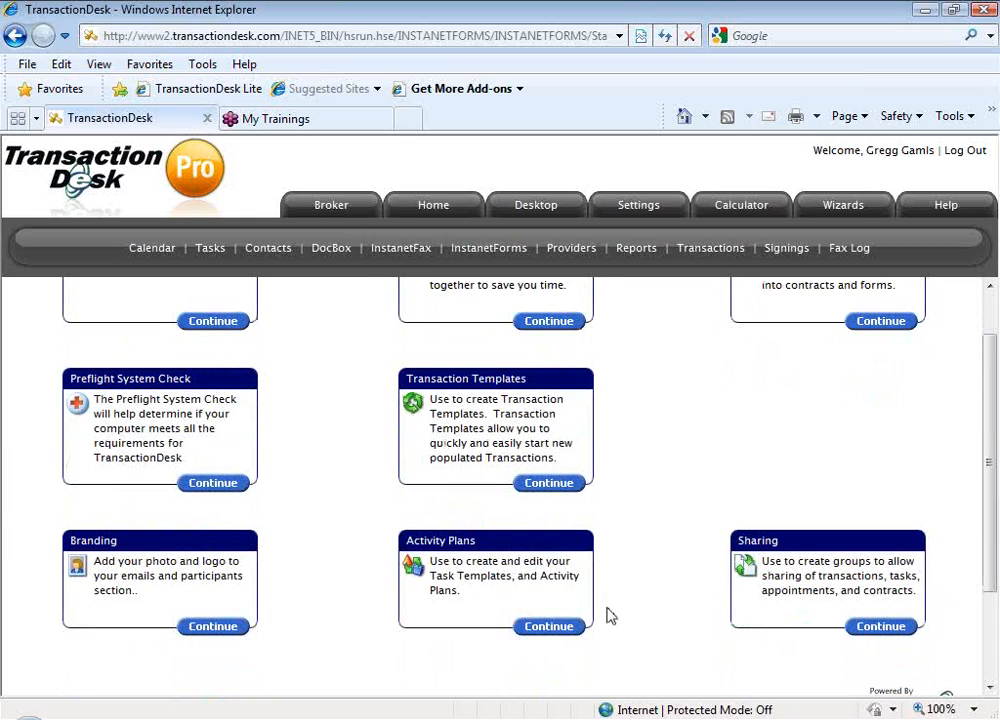
pyautogui.click(556, 630)
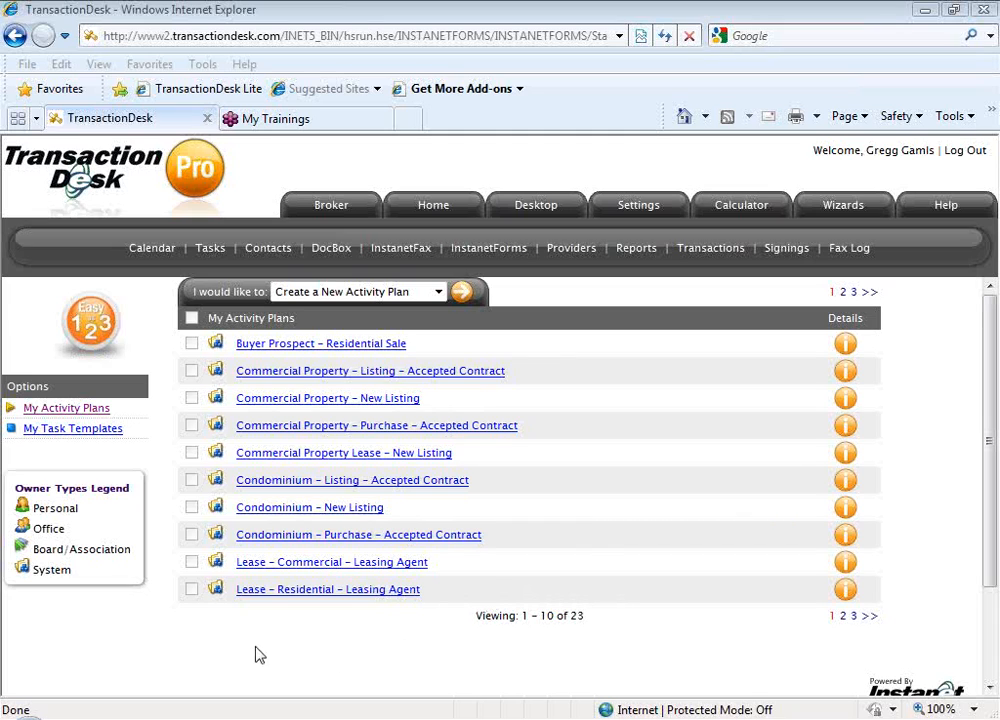
# Go to the list of personal task templates and start creating a new task template
pyautogui.click(104, 436)
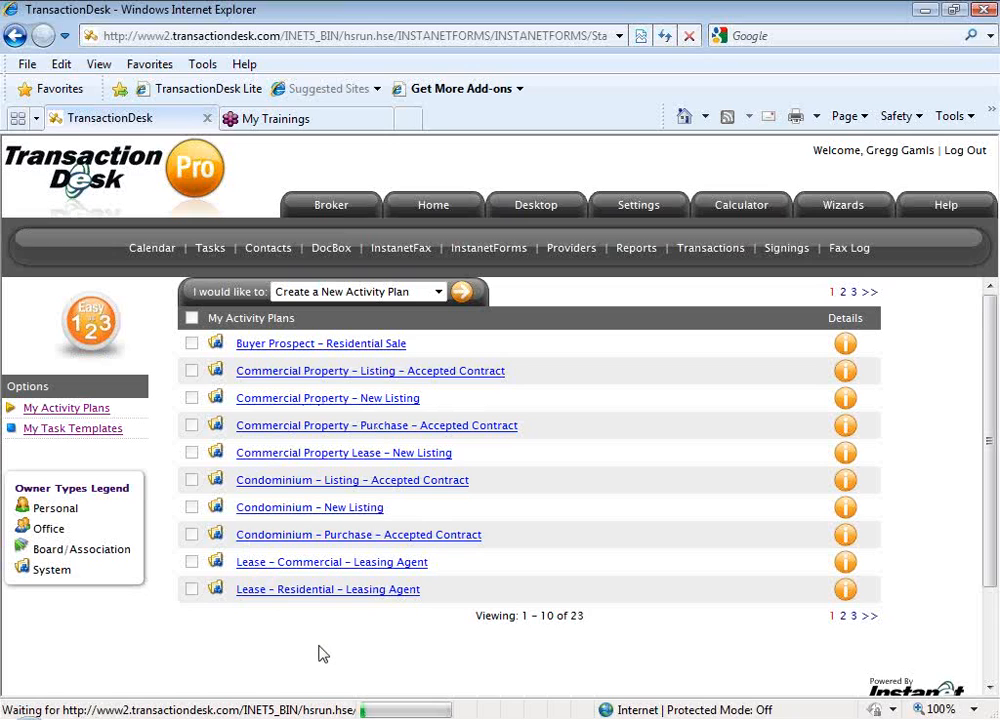
pyautogui.click(90, 437)
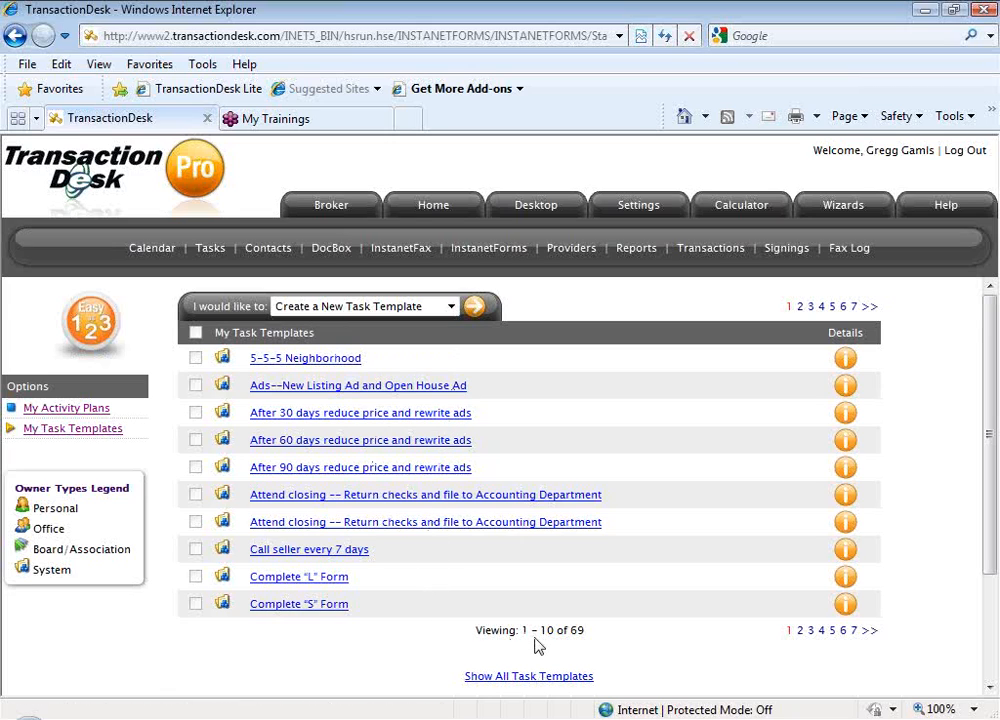
pyautogui.moveTo(586, 632); pyautogui.dragTo(424, 643)
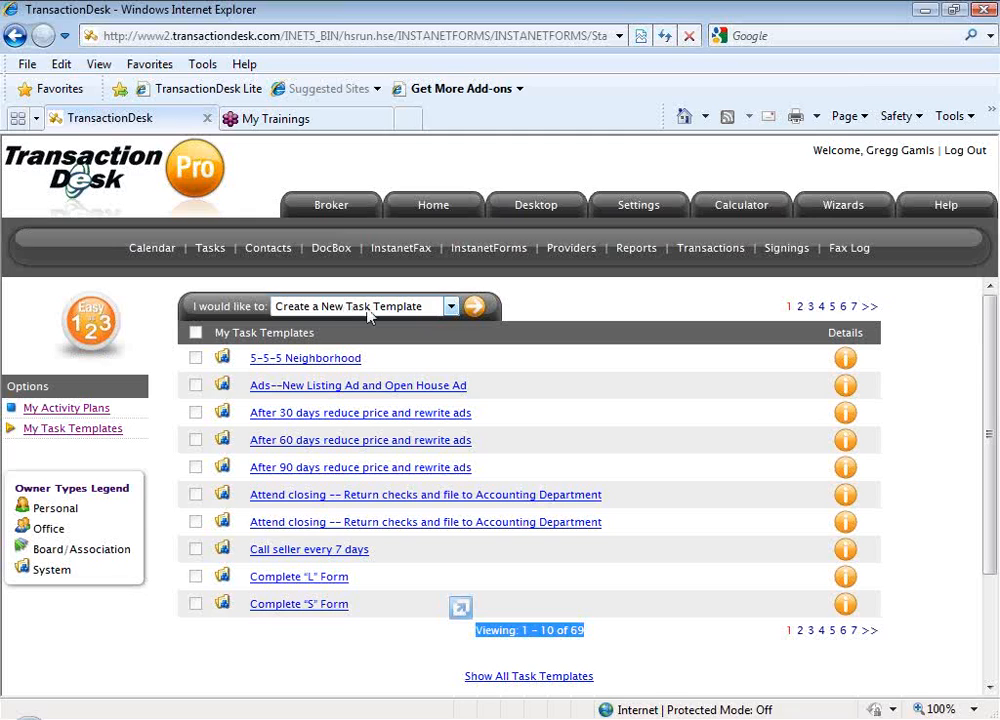
pyautogui.click(480, 312)
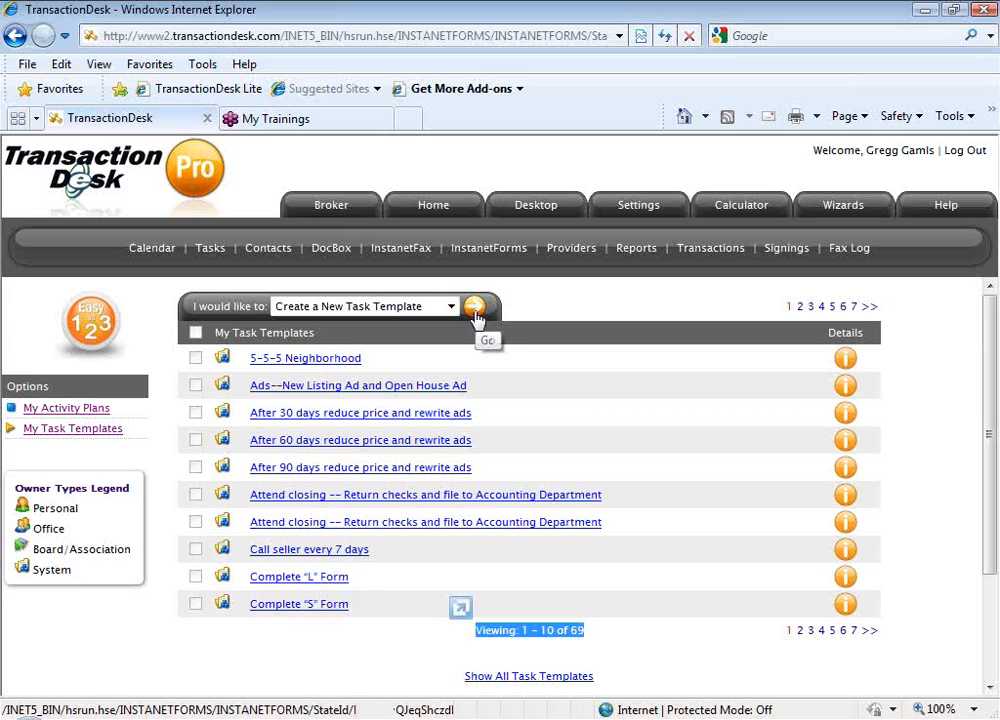
pyautogui.click(475, 312)
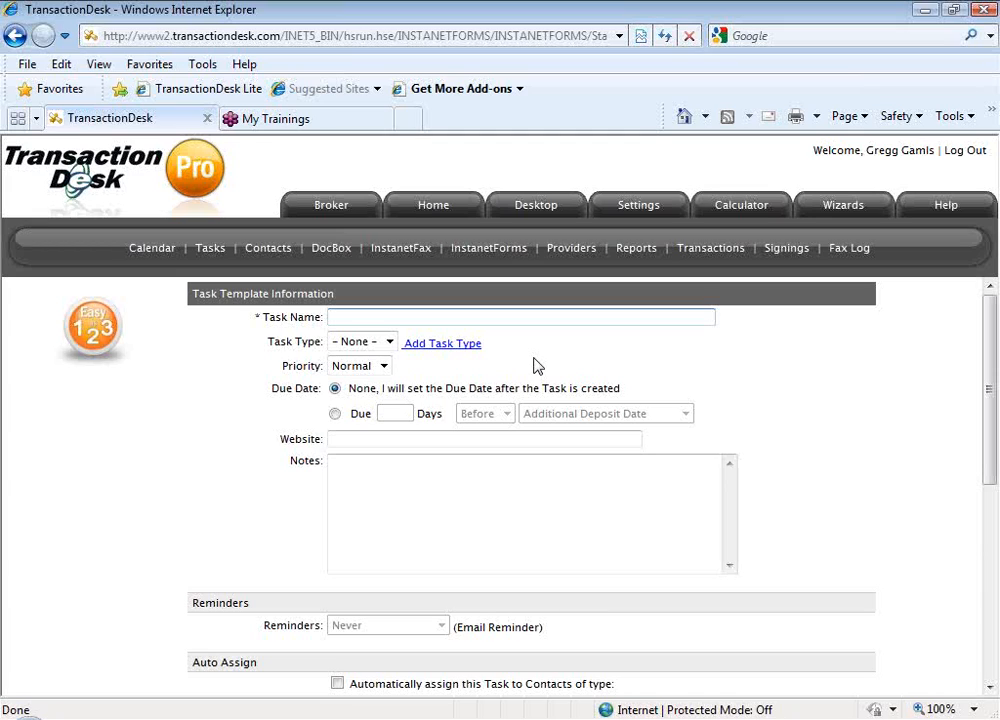
# Name the new task template "Final Walk Through -- Buyer"
pyautogui.write('Final Walk Through')
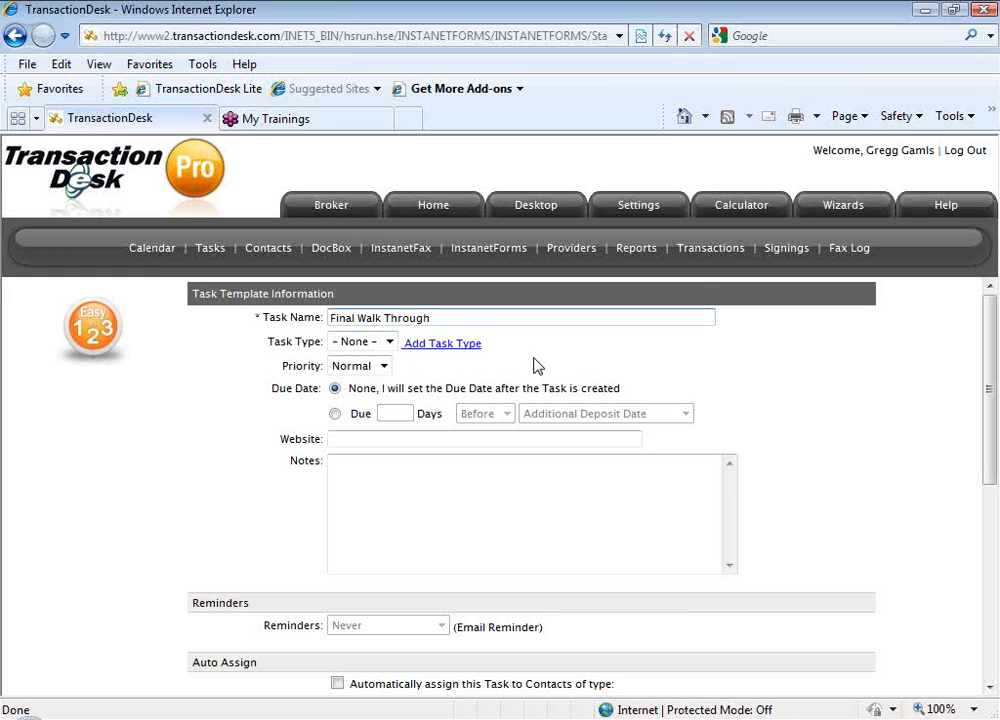
pyautogui.write(' --  Buyer')
# Set the task's due date to 5 days before the Closing Date
pyautogui.moveTo(272, 388); pyautogui.dragTo(351, 395)
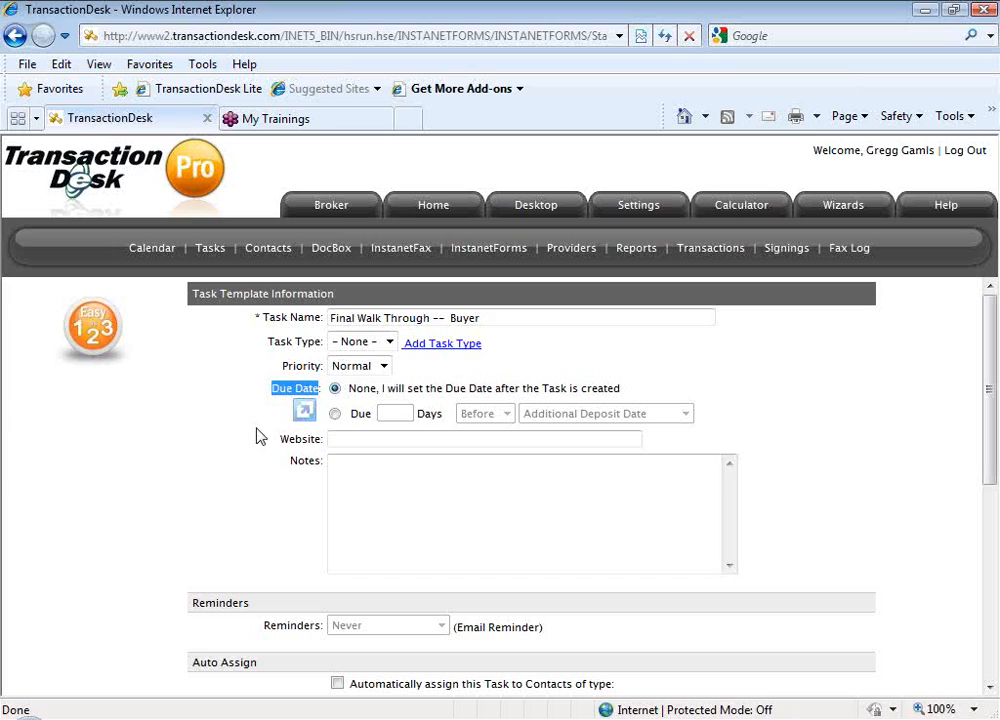
pyautogui.click(334, 414)
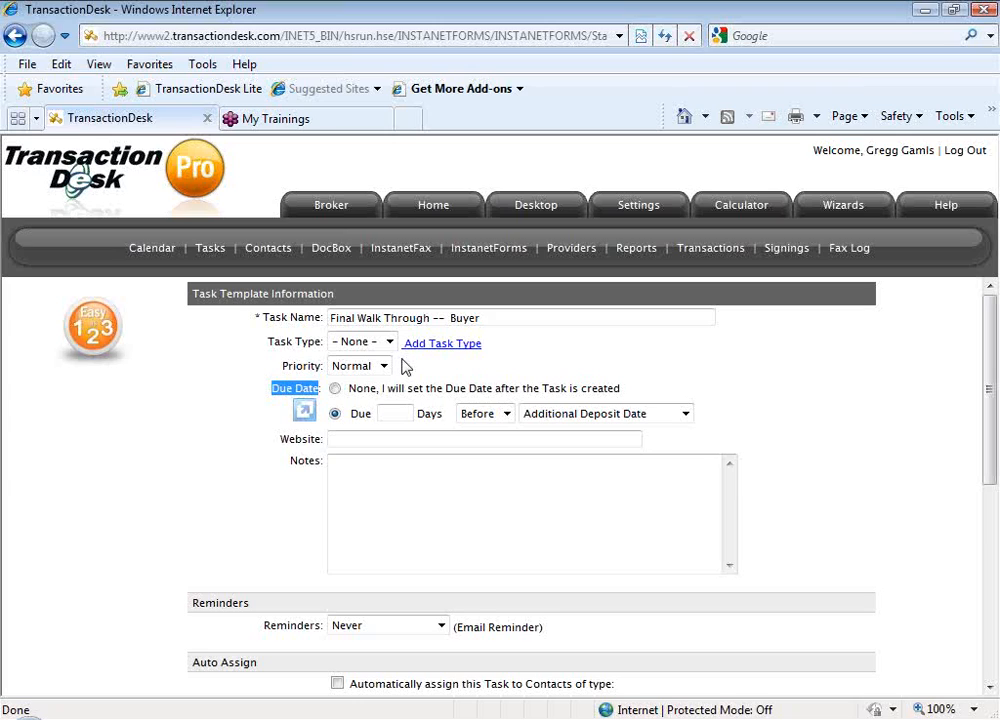
pyautogui.click(402, 414)
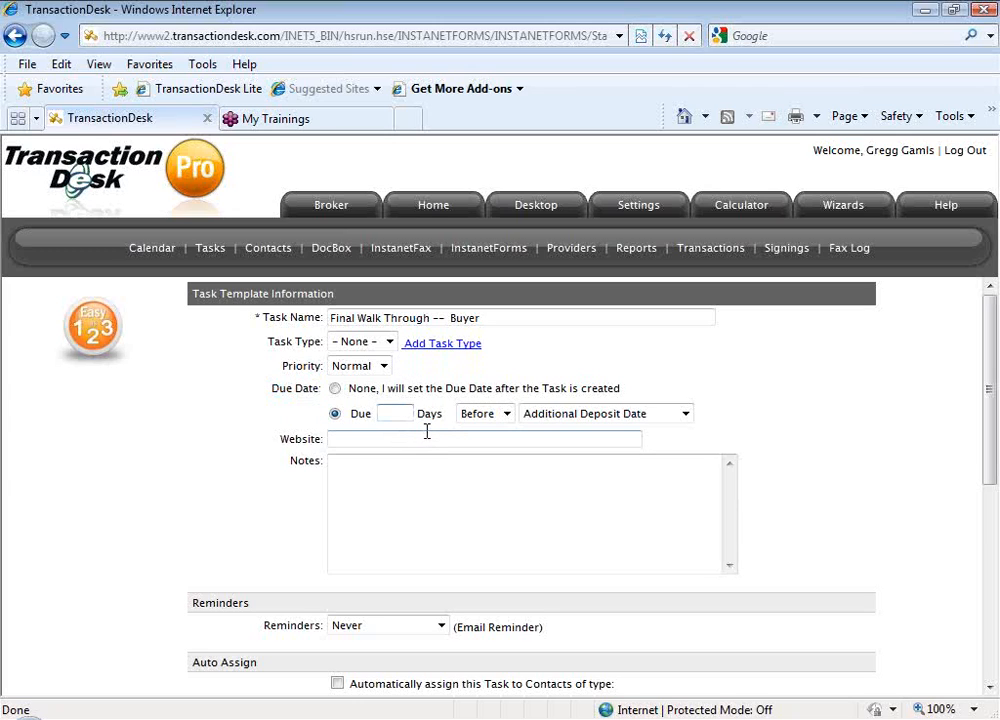
pyautogui.write('5')
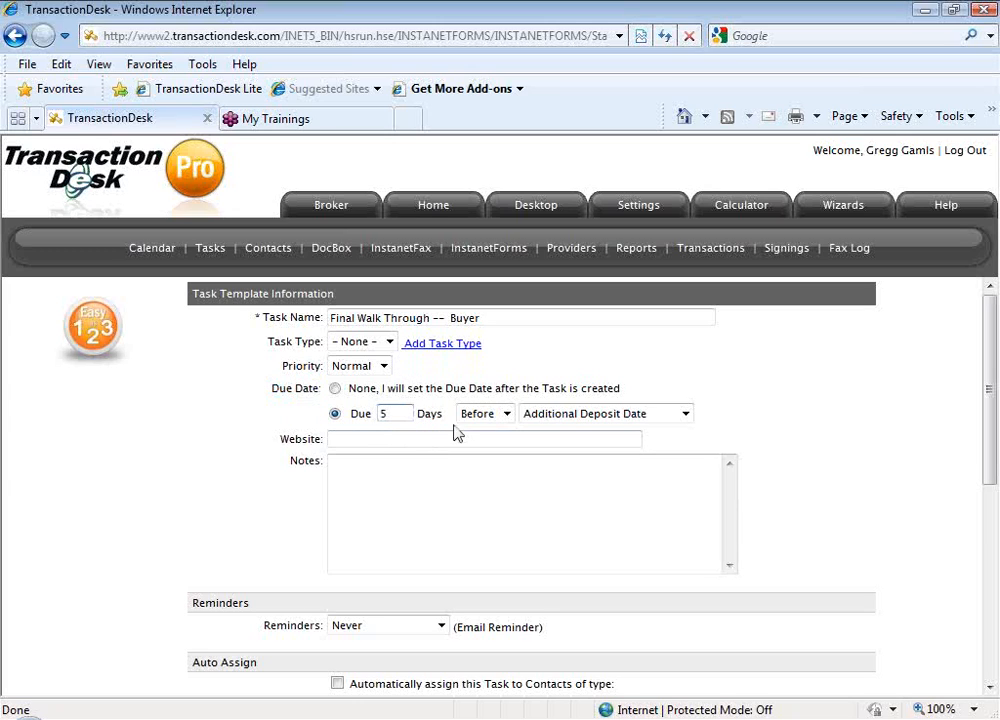
pyautogui.click(507, 414)
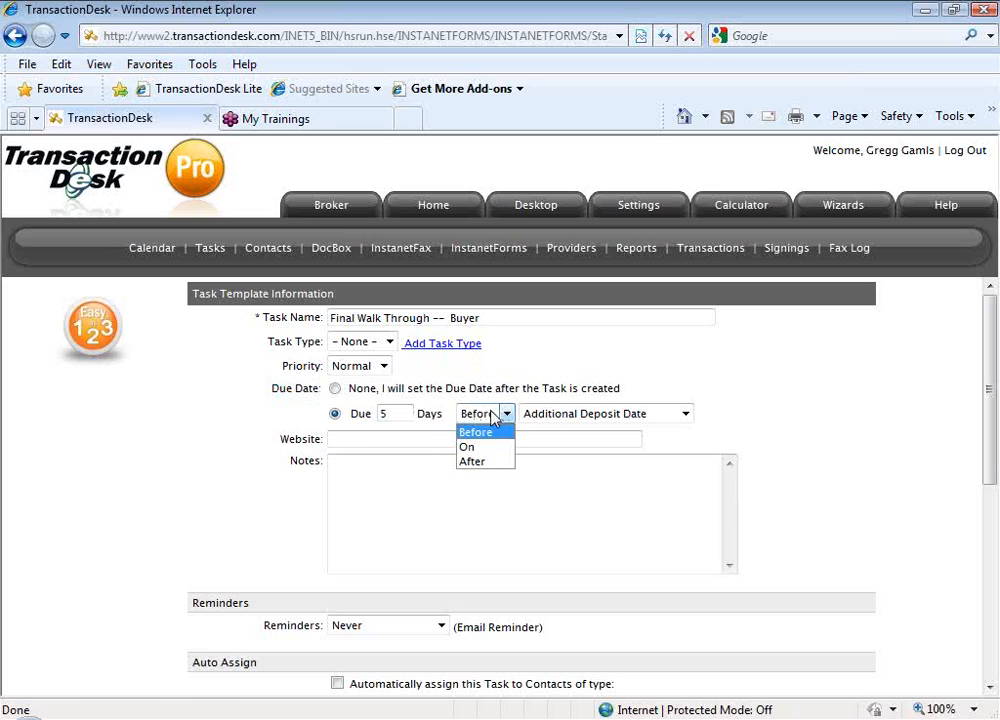
pyautogui.click(684, 413)
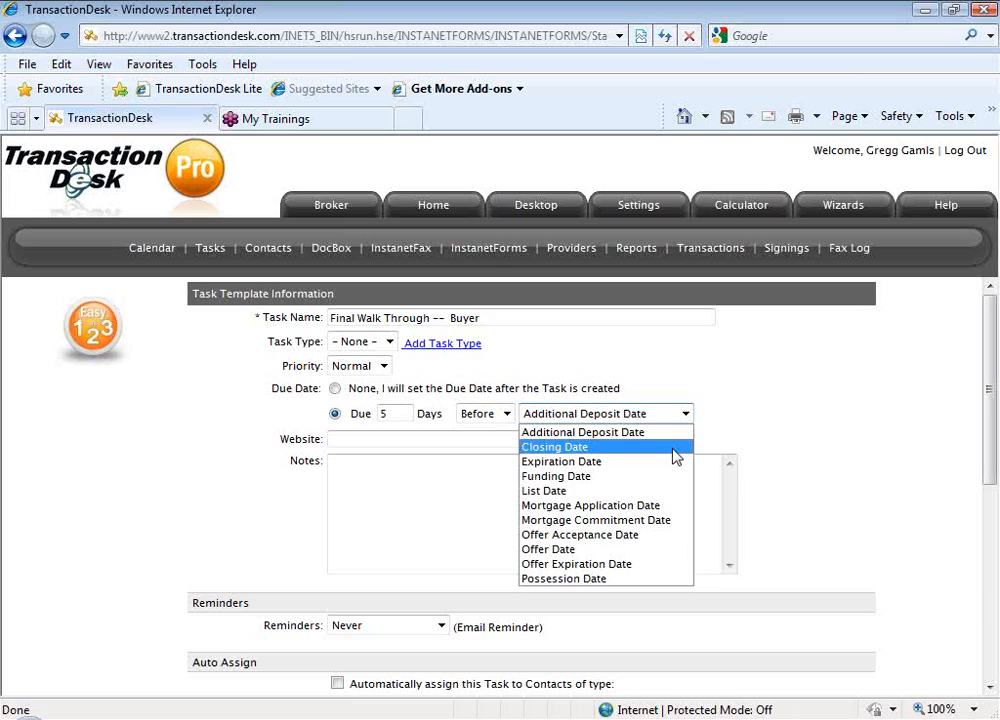
pyautogui.click(677, 456)
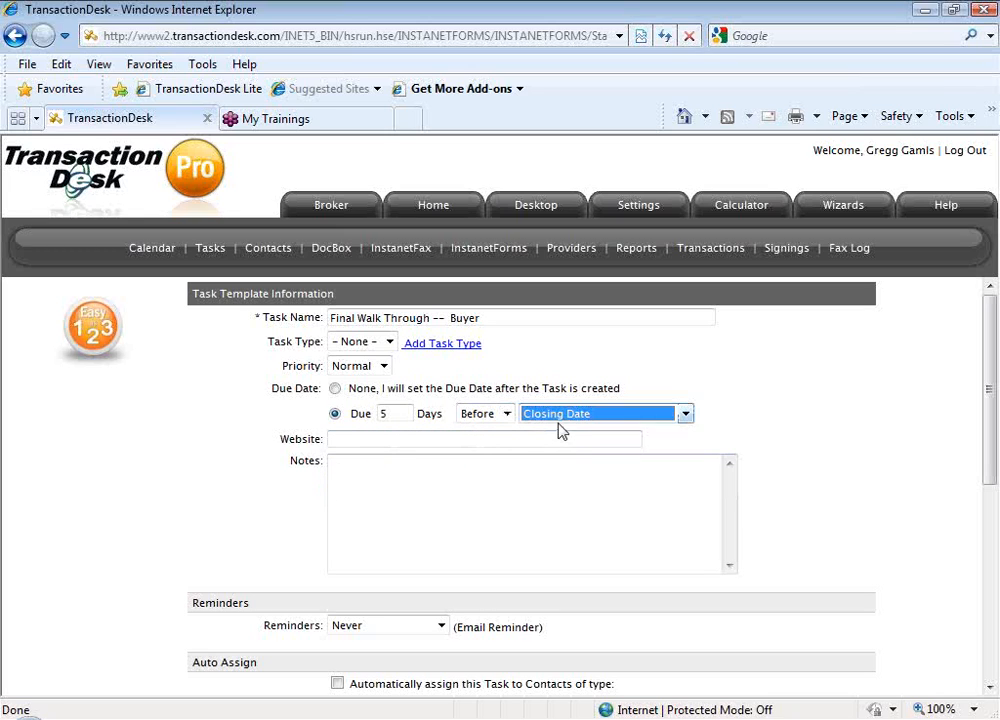
pyautogui.click(828, 524)
# Set the task's email reminder to 1 day before
pyautogui.scroll(-1, 830, 527)
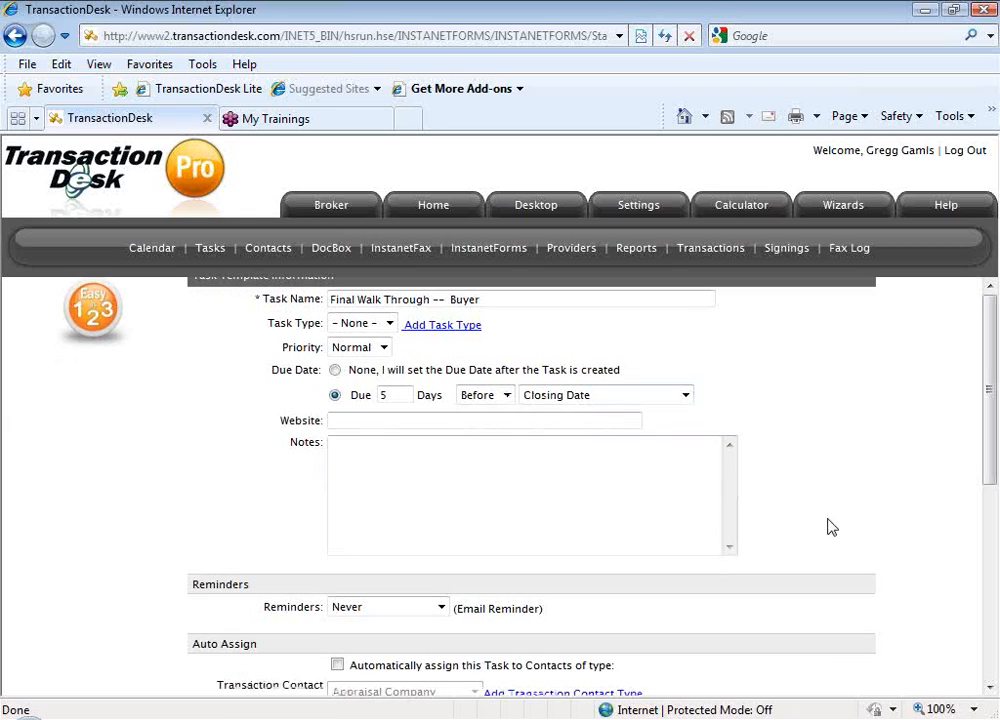
pyautogui.scroll(-3, 830, 527)
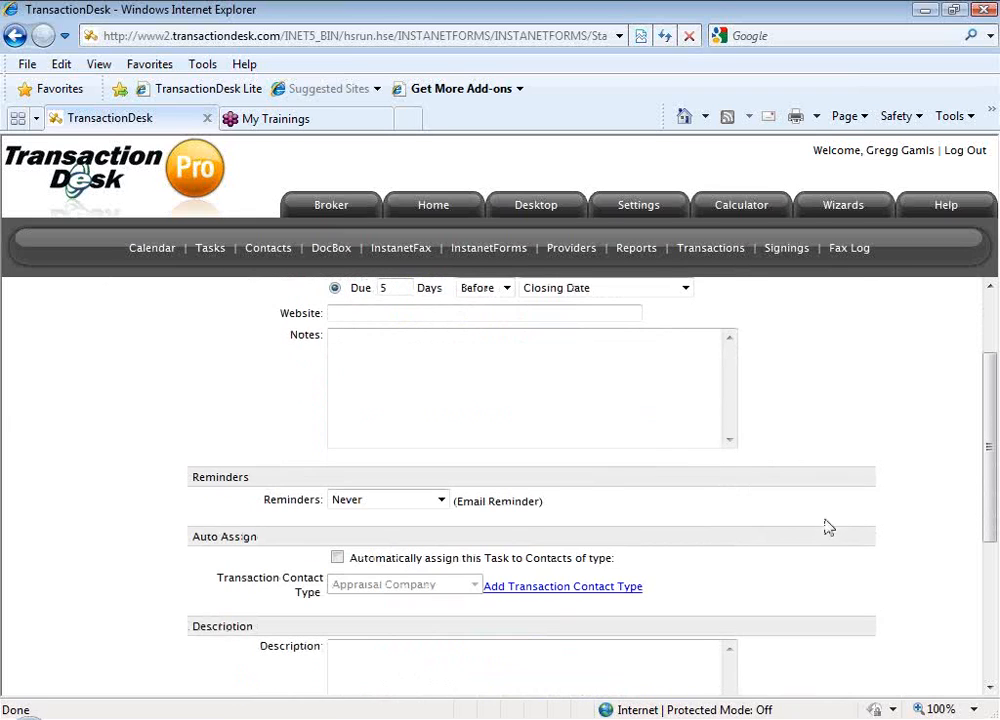
pyautogui.click(441, 500)
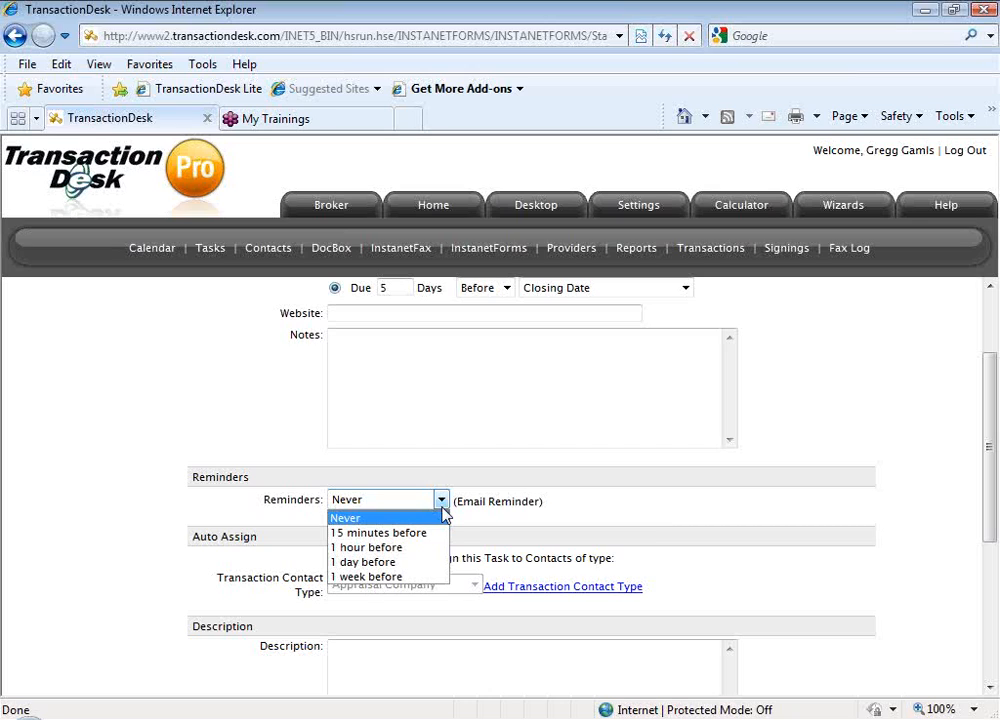
pyautogui.click(434, 562)
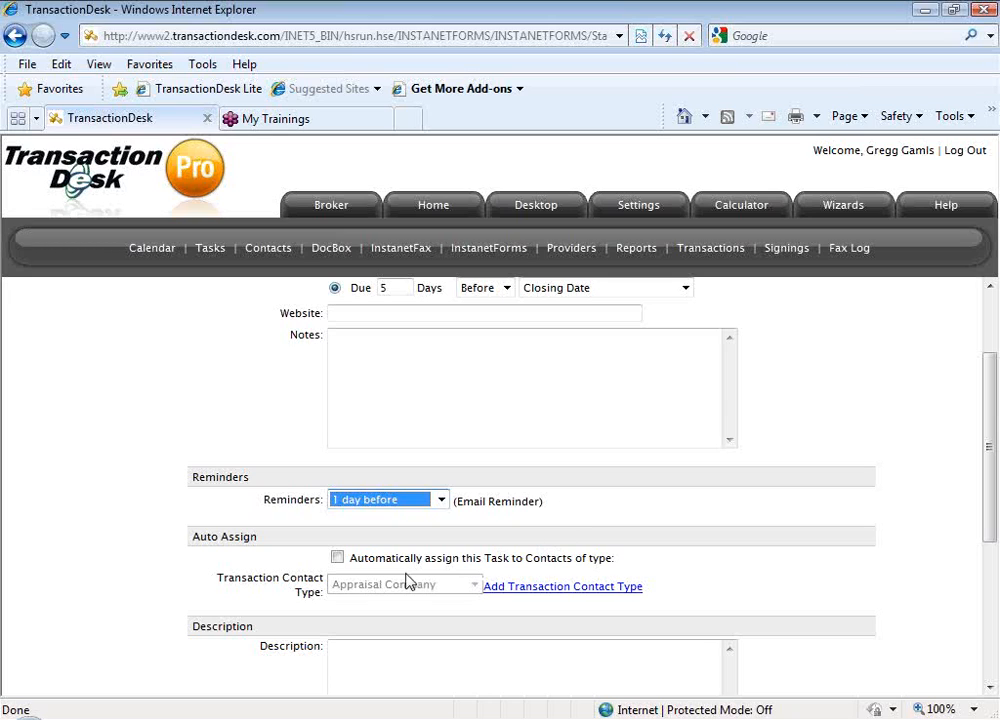
# Turn on automatic assignment of the task to contacts of type Selling Agent
pyautogui.click(338, 558)
pyautogui.scroll(-3, 697, 591)
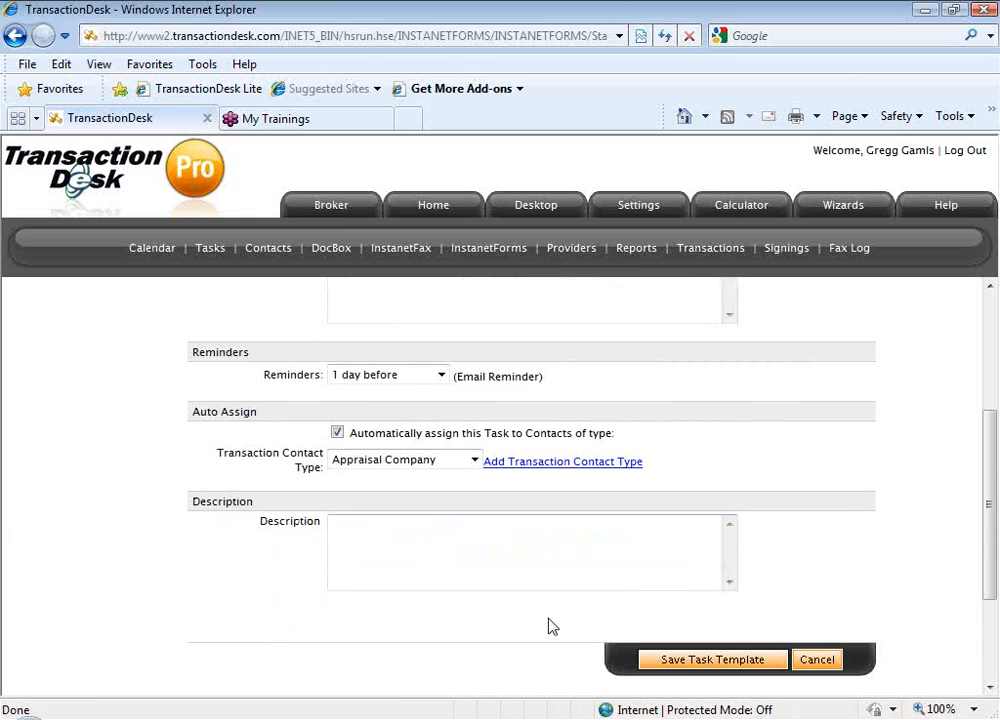
pyautogui.click(475, 461)
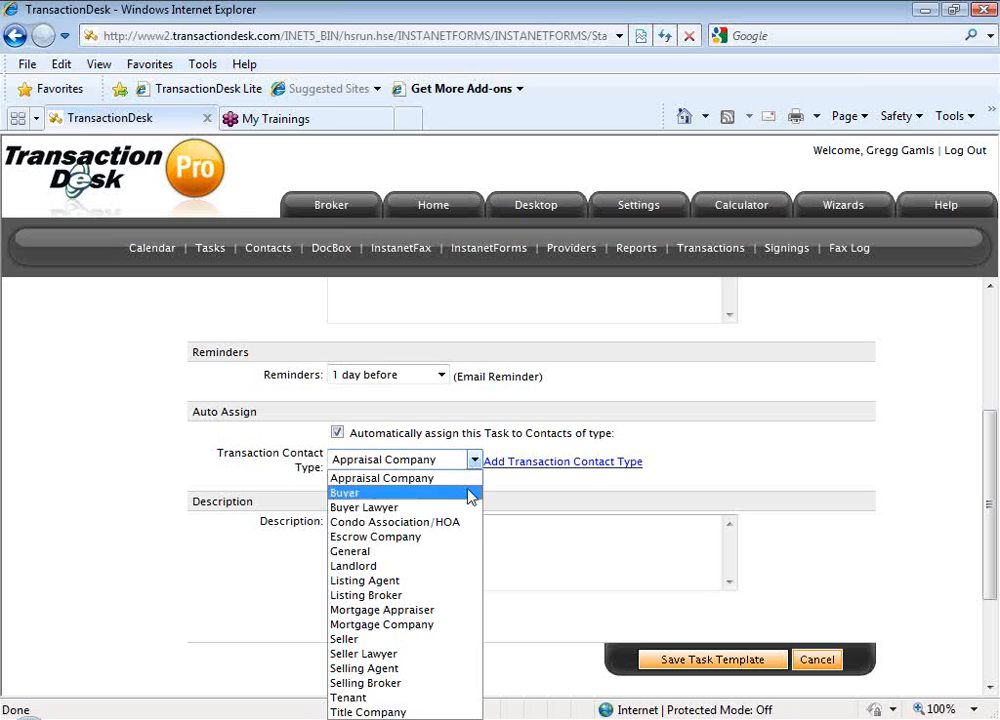
pyautogui.click(449, 668)
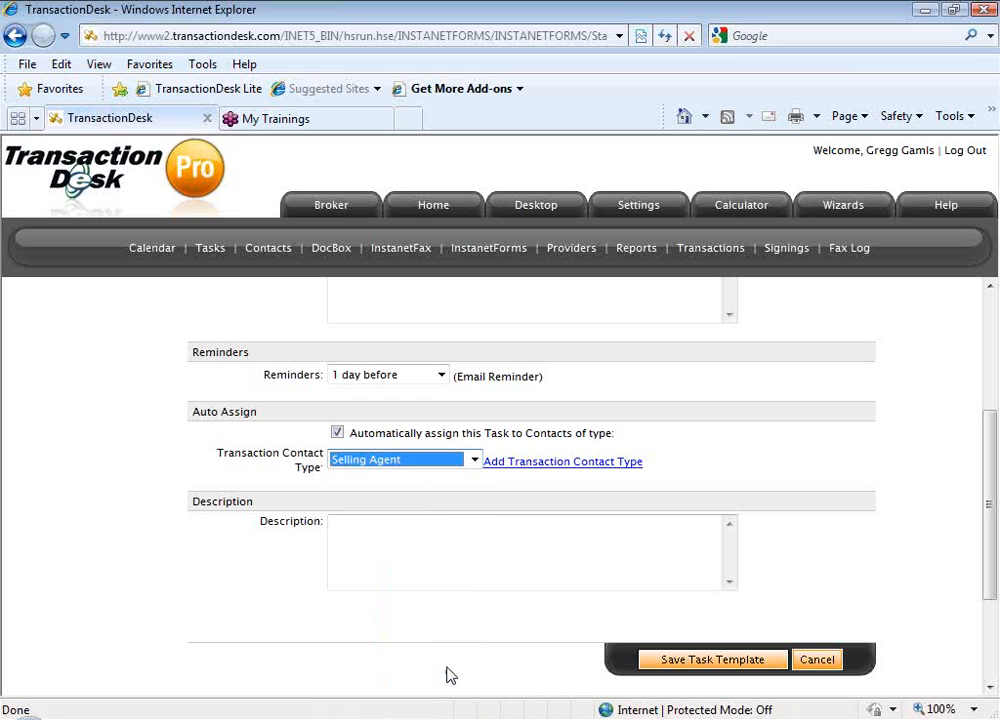
# Review the due date, reminder and auto-assign settings, and save the task template
pyautogui.click(680, 666)
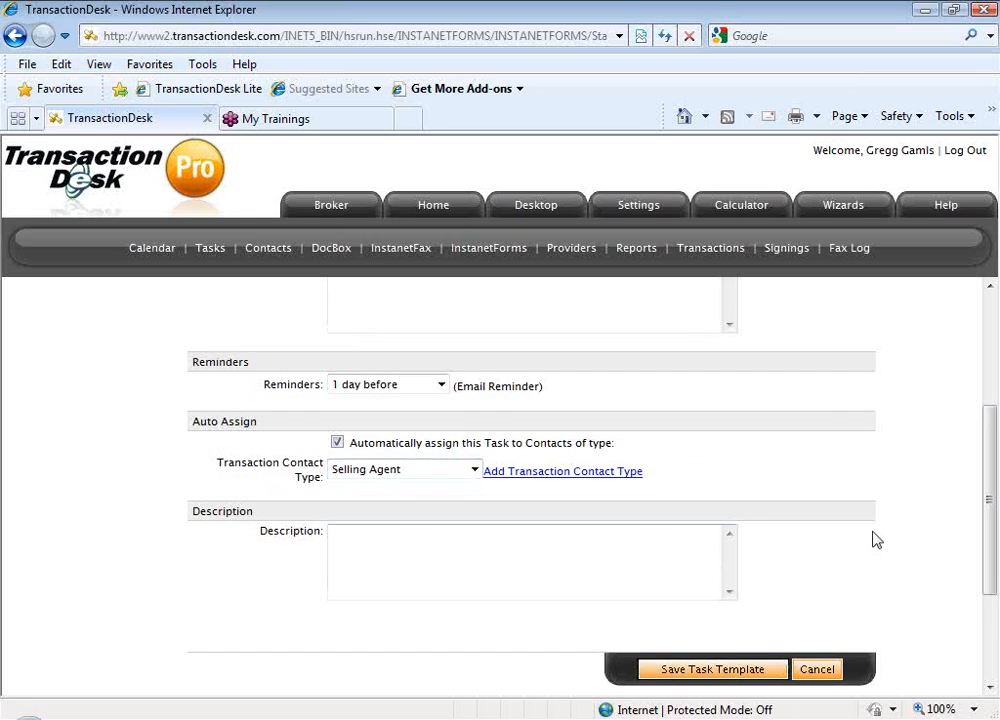
pyautogui.scroll(5, 876, 540)
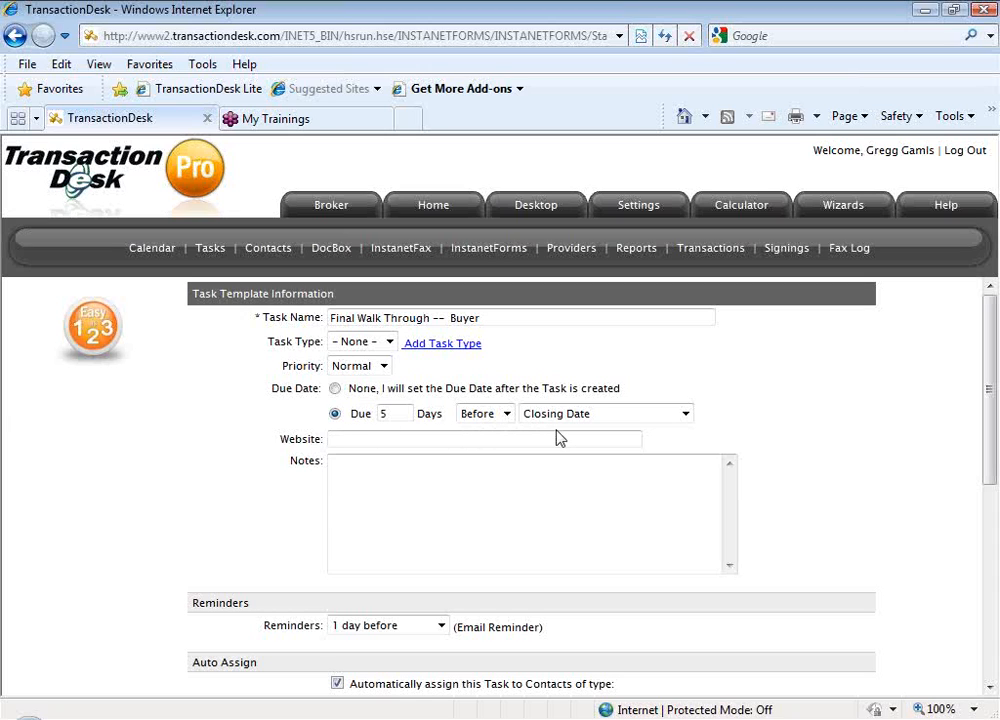
pyautogui.scroll(-2, 319, 508)
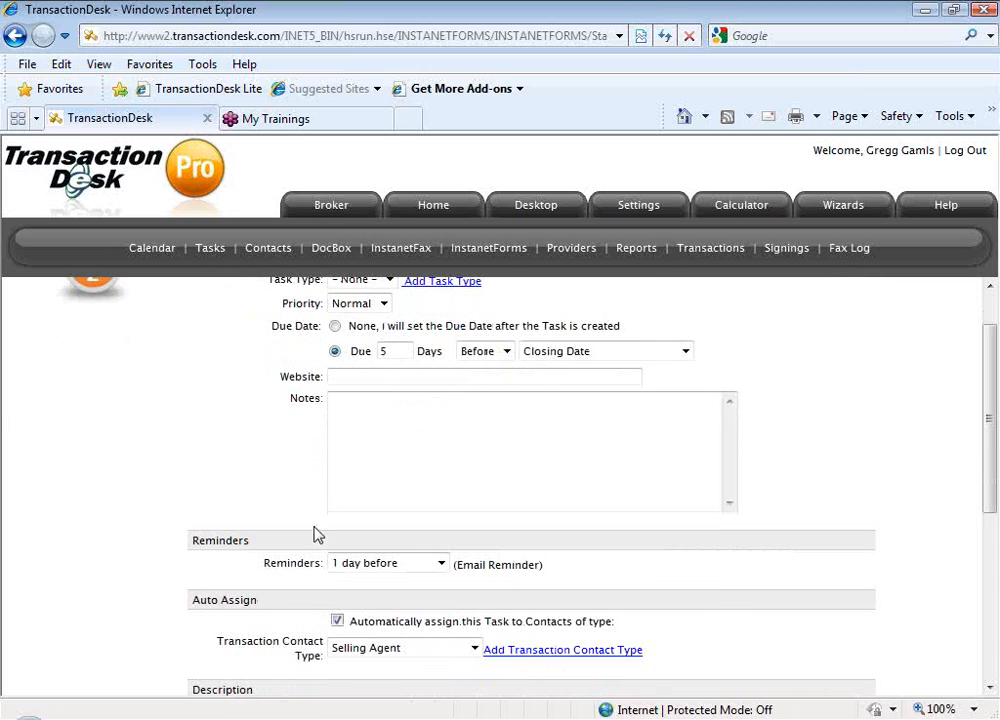
pyautogui.scroll(-2, 322, 578)
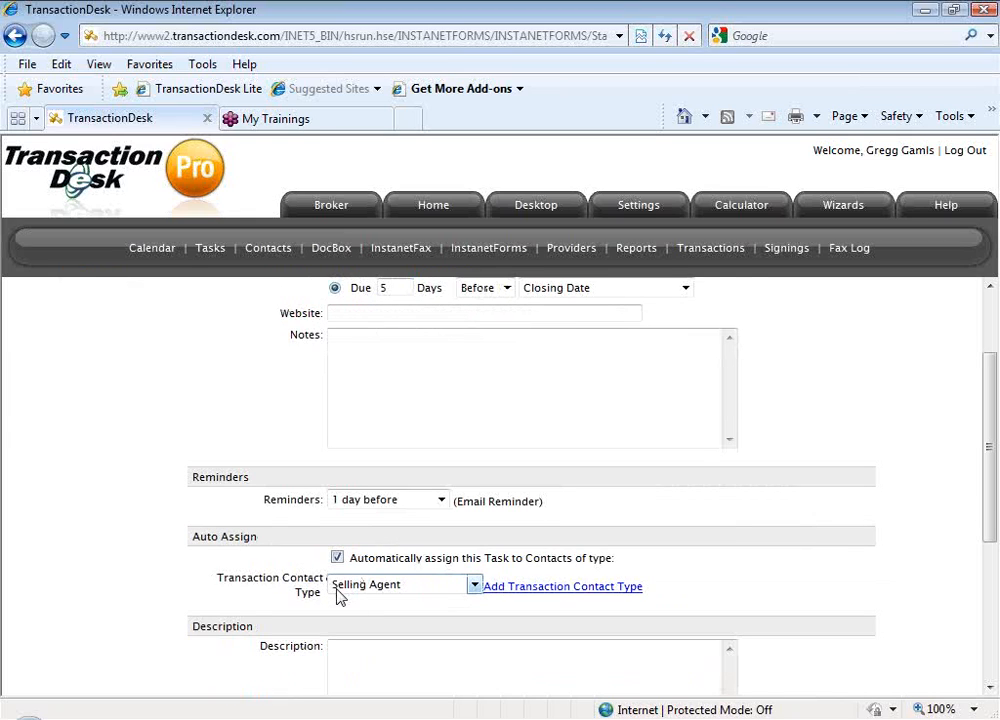
pyautogui.scroll(-4, 338, 597)
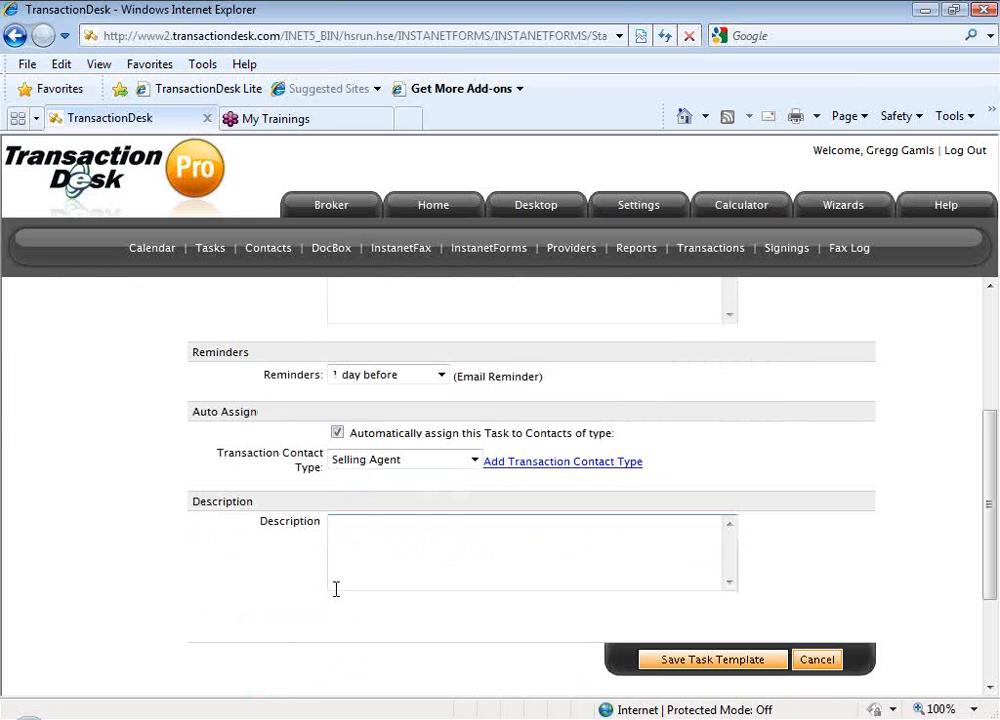
pyautogui.scroll(-2, 618, 660)
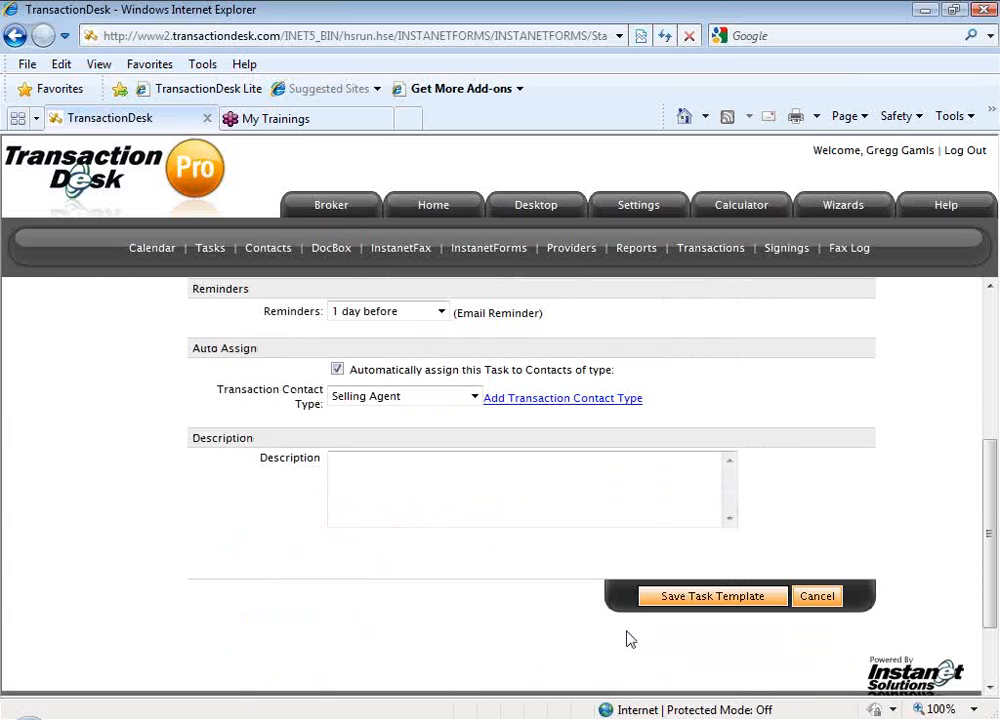
pyautogui.click(690, 605)
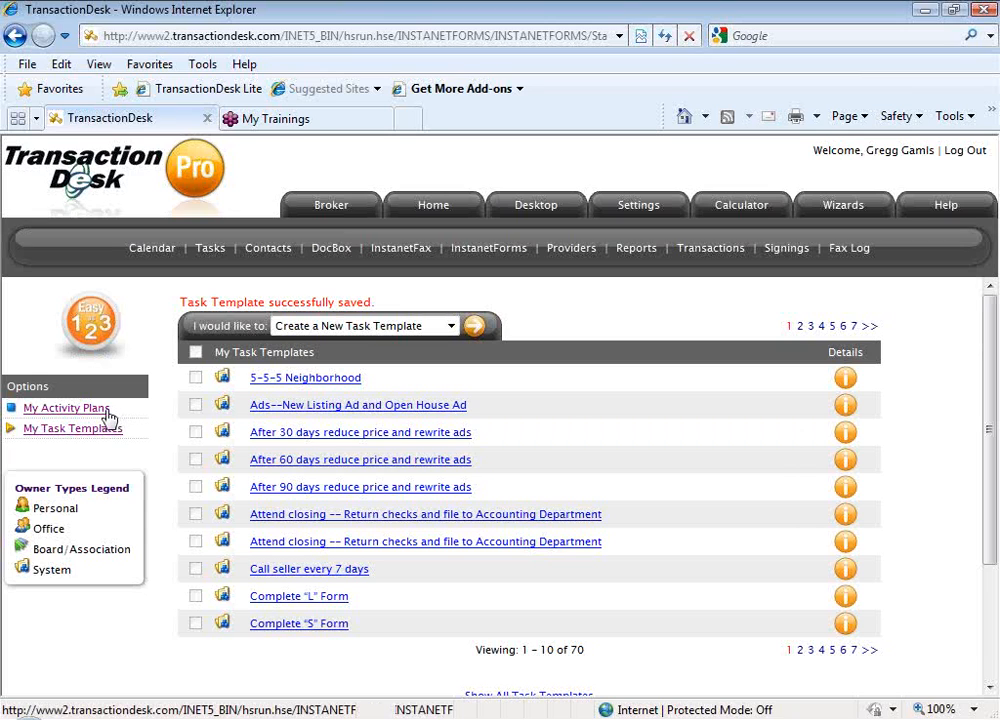
# Open the "Buyer Prospect – Residential Sale" activity plan and look through its current plan items
pyautogui.click(108, 410)
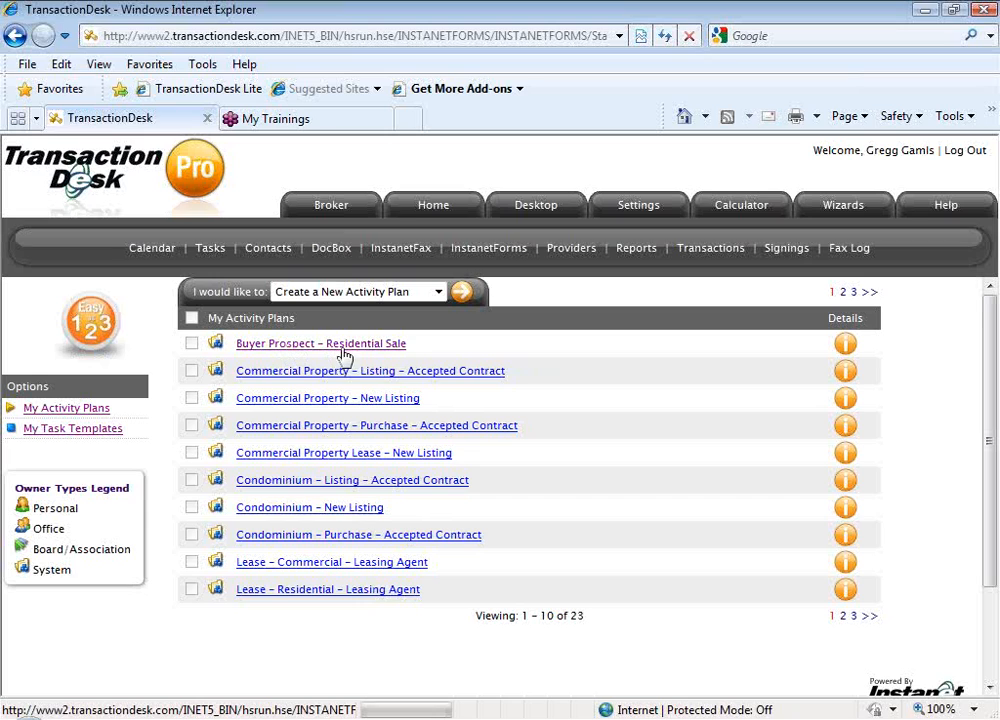
pyautogui.click(399, 351)
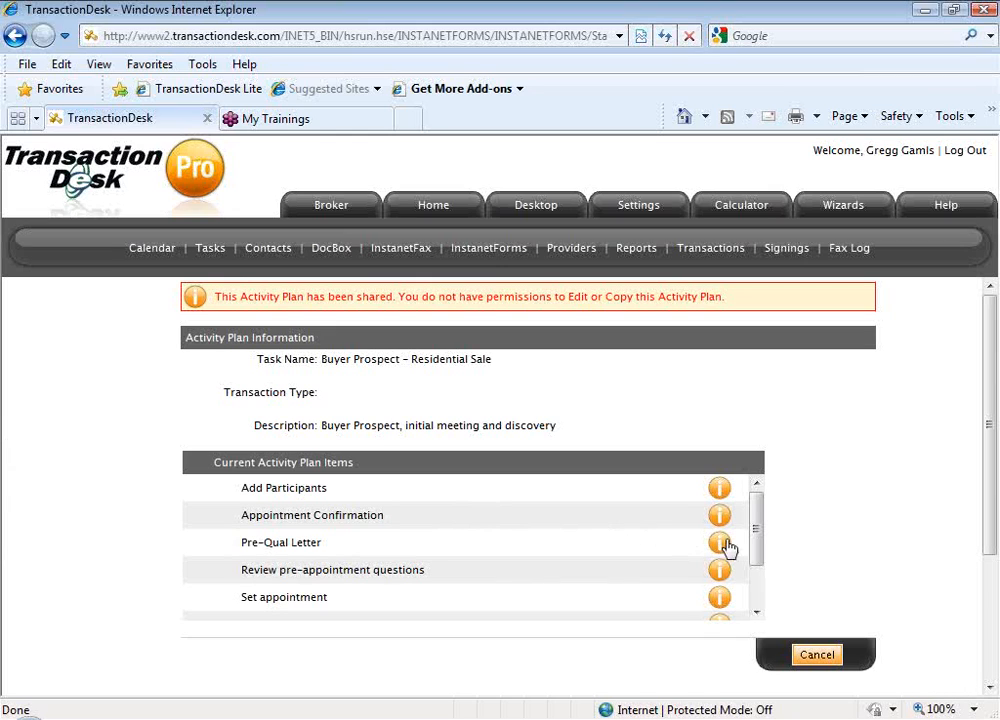
pyautogui.moveTo(752, 529); pyautogui.dragTo(758, 537)
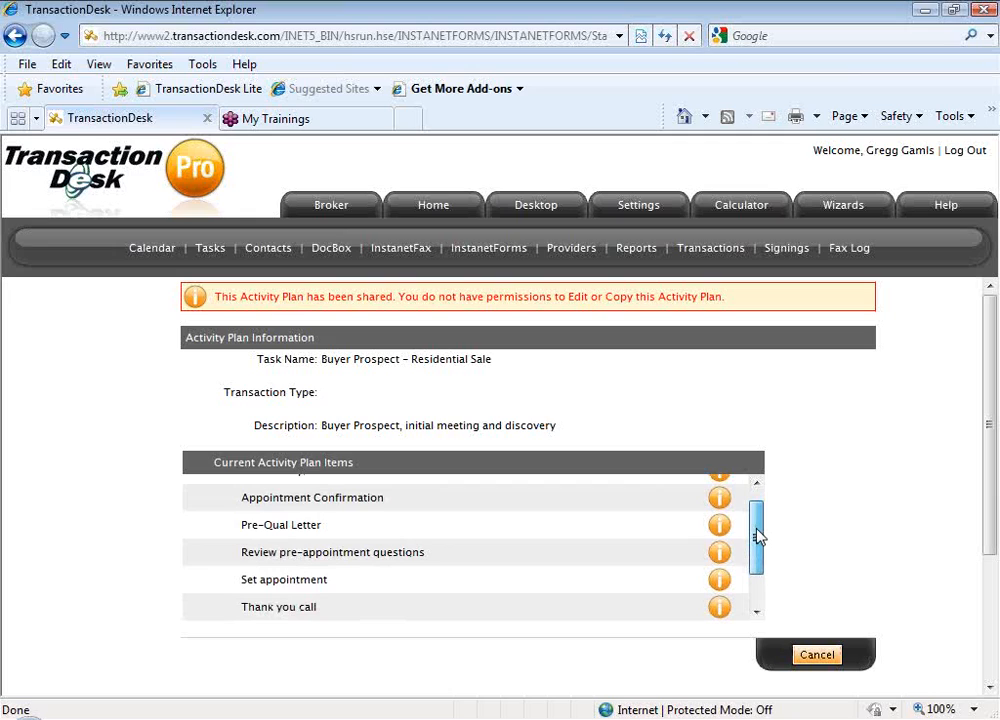
pyautogui.moveTo(757, 537); pyautogui.dragTo(756, 567)
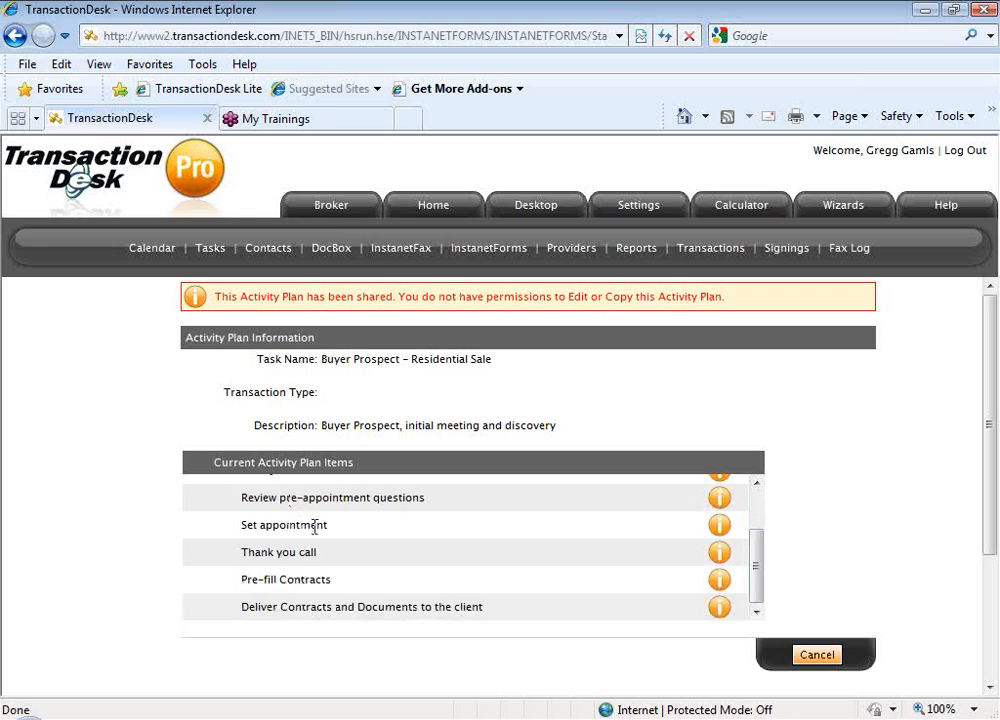
# Close the Buyer Prospect – Residential Sale activity plan and return to the list of activity plans
pyautogui.moveTo(323, 358); pyautogui.dragTo(495, 373)
pyautogui.click(528, 372)
pyautogui.click(799, 651)
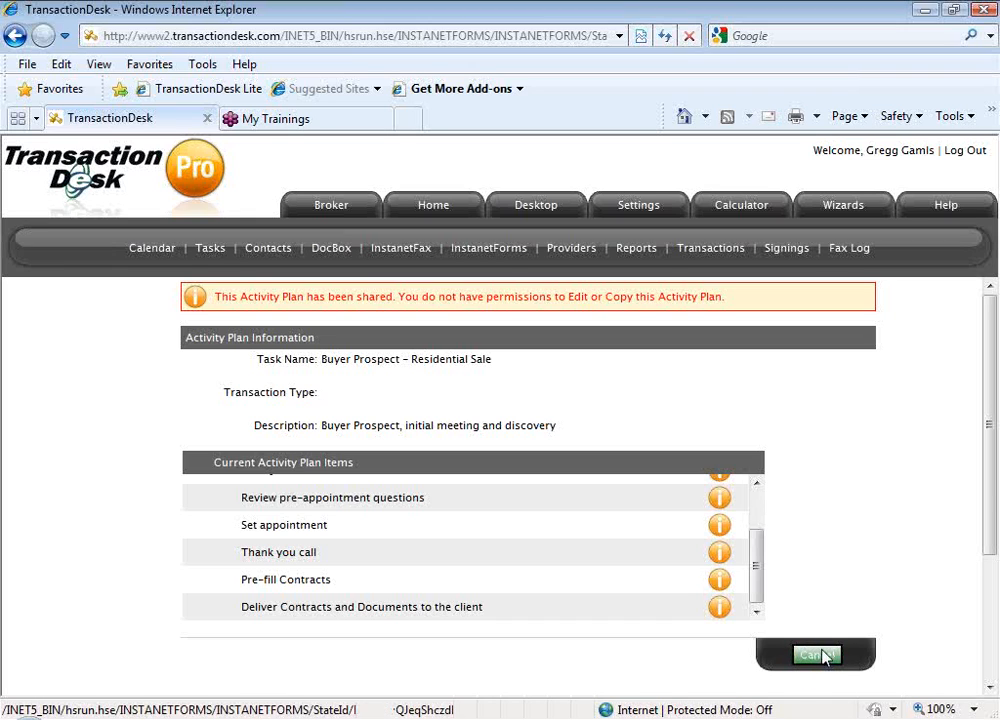
pyautogui.click(820, 655)
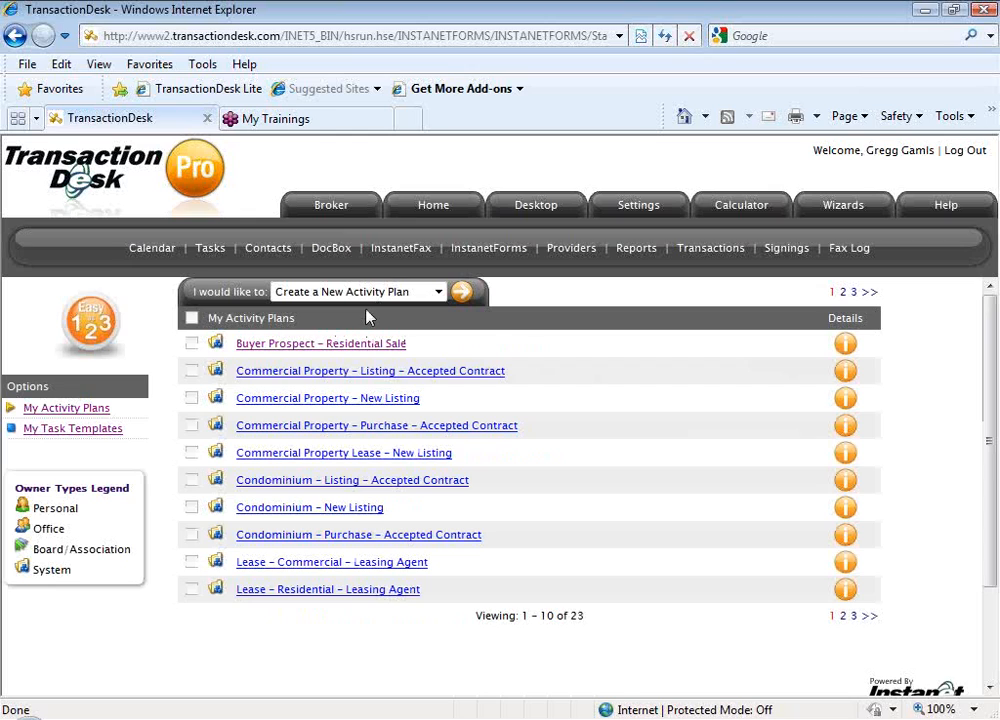
# Create a new activity plan and name it "Listing Checklist for Single Family Residential"
pyautogui.click(465, 298)
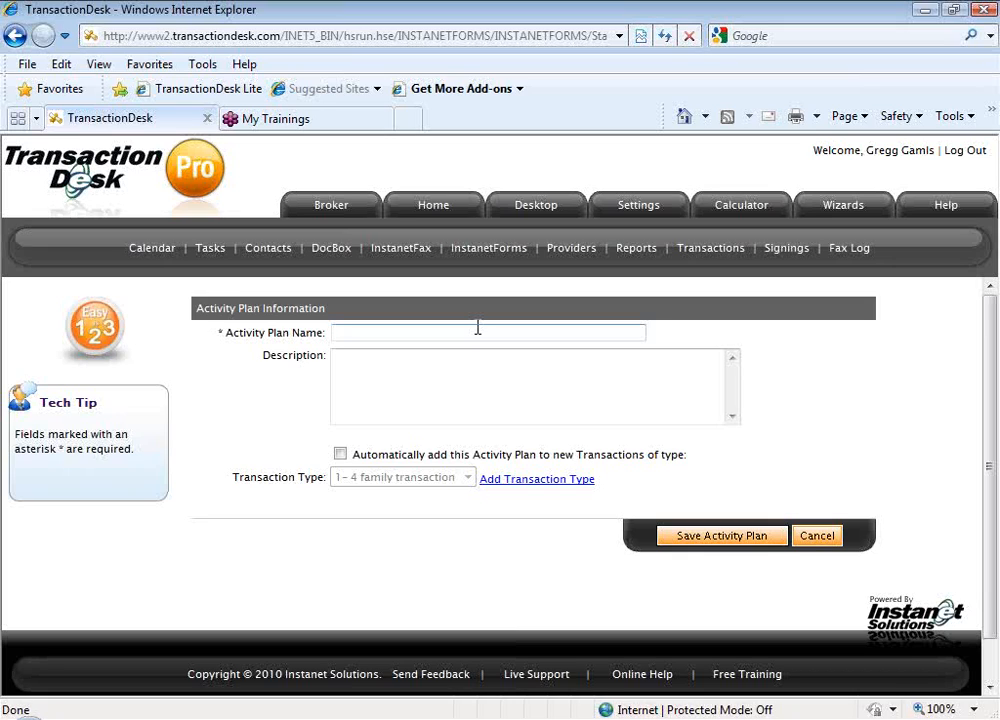
pyautogui.write('Lead')
pyautogui.press('BackSpace')
pyautogui.press('BackSpace')
pyautogui.press('BackSpace')
pyautogui.press('BackSpace')
pyautogui.write('L')
pyautogui.write('isting Checklist for ')
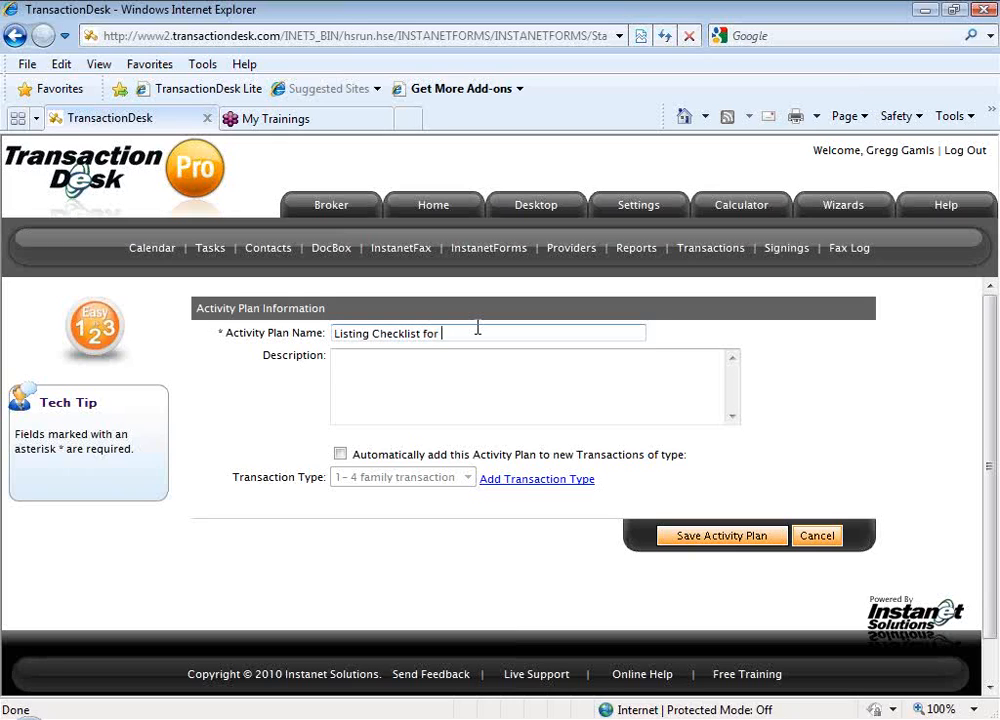
pyautogui.write('Single Family Res')
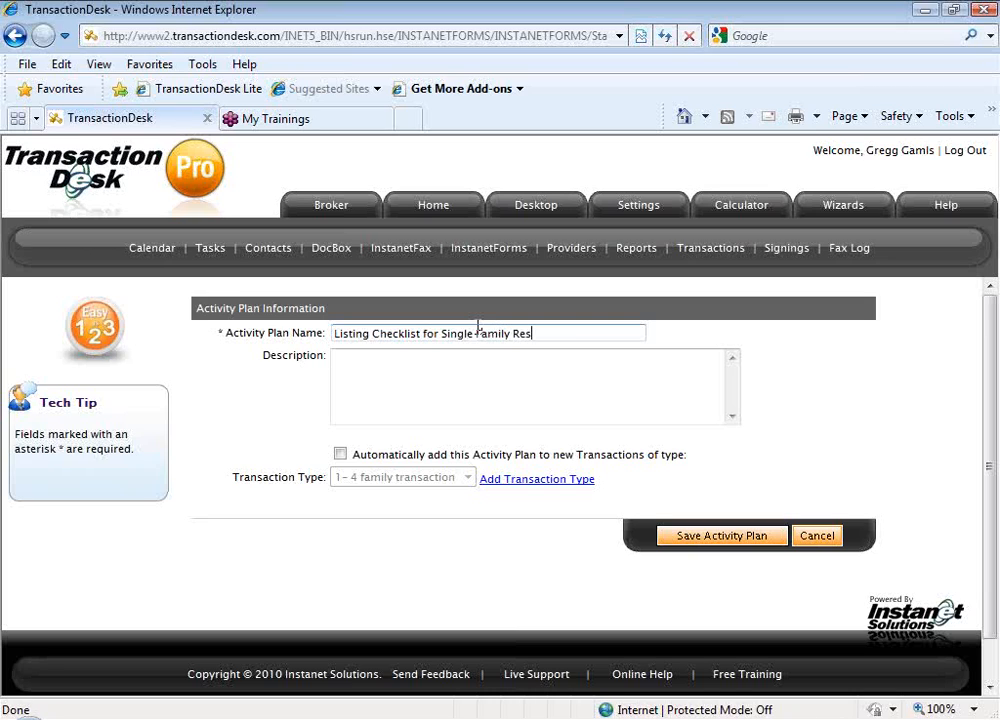
pyautogui.write('idential')
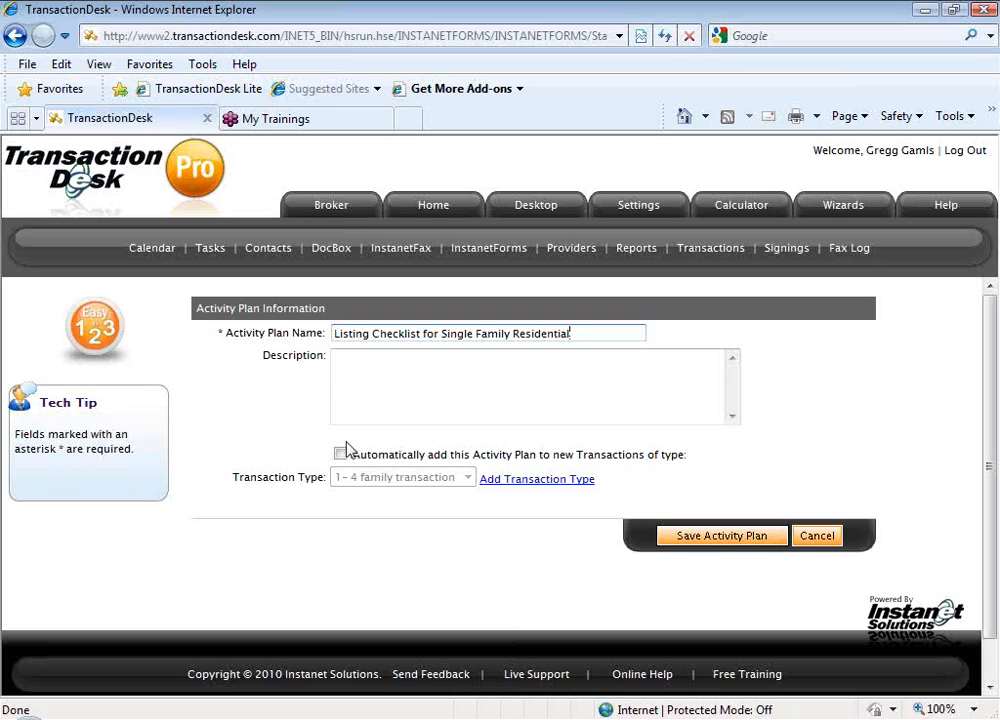
# Set the activity plan to be added automatically to new transactions of type Residential Listing
pyautogui.click(339, 454)
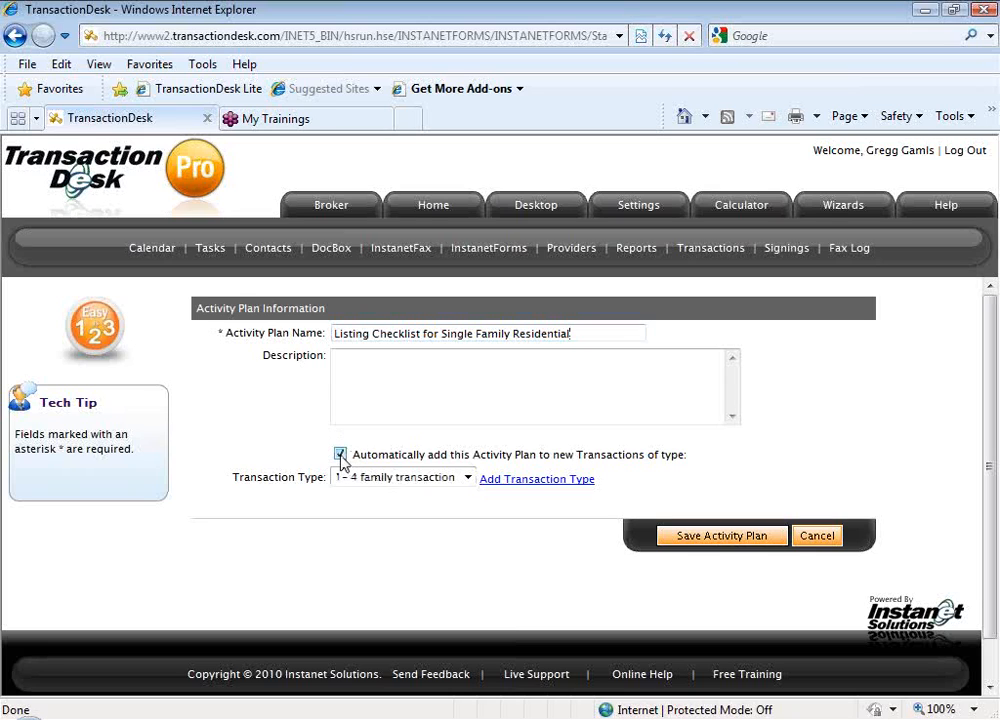
pyautogui.click(467, 478)
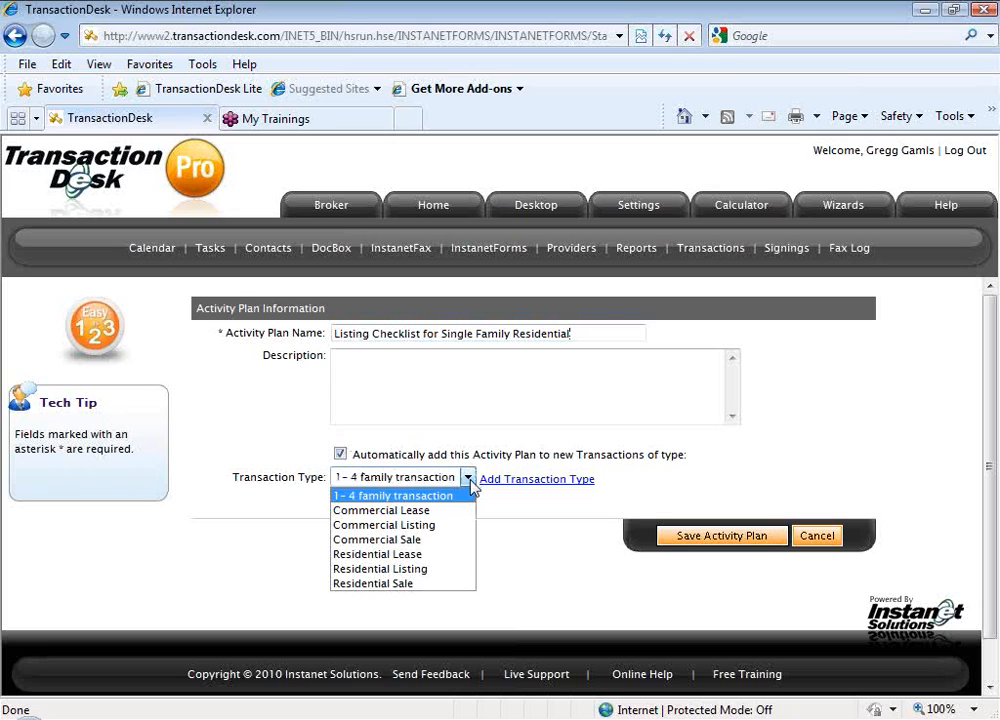
pyautogui.click(466, 573)
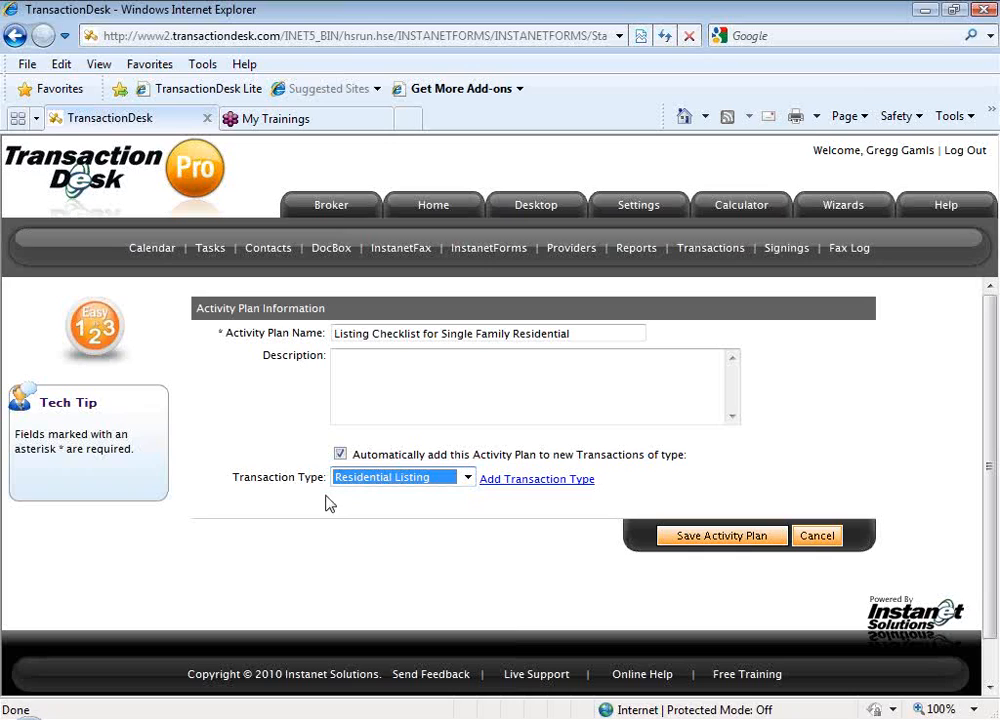
pyautogui.click(438, 508)
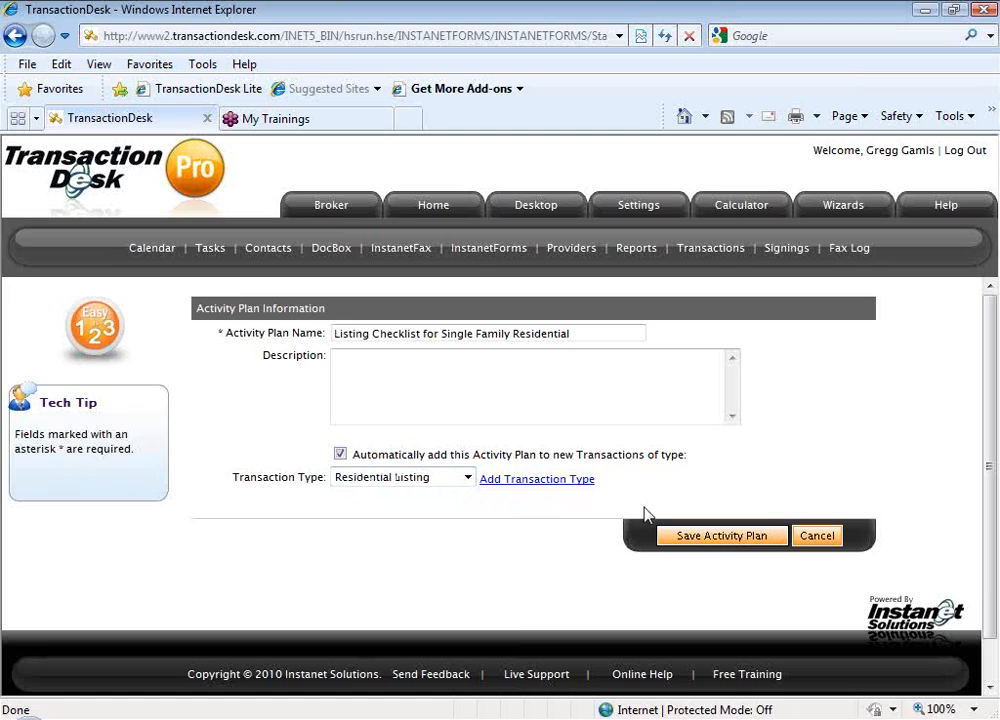
# Save the activity plan and open the task template selection for adding plan items
pyautogui.click(699, 542)
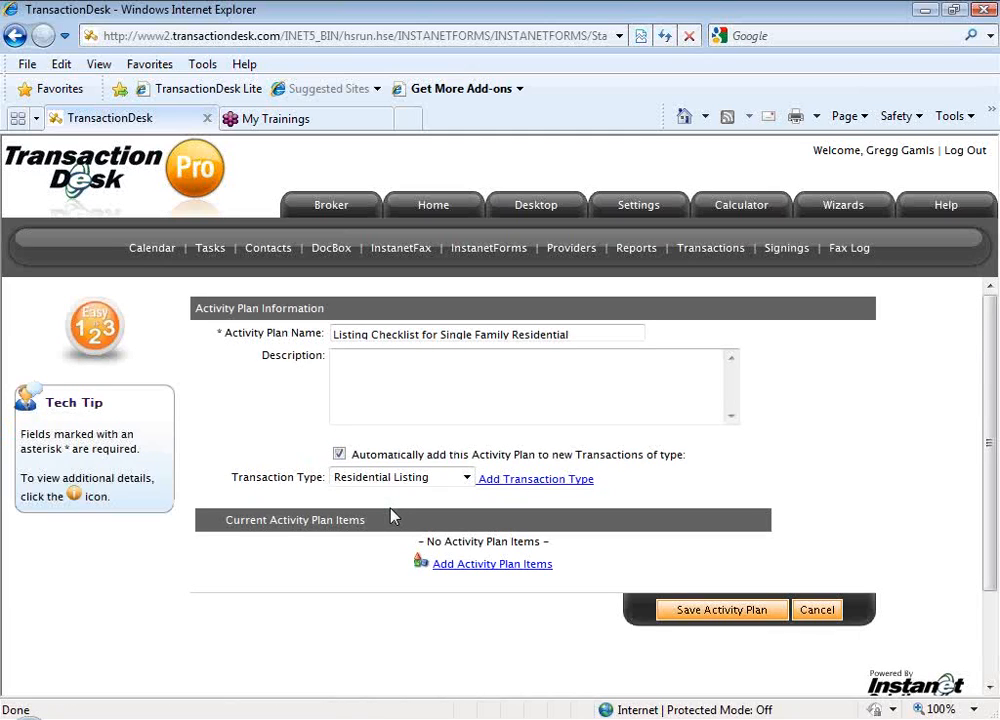
pyautogui.click(494, 566)
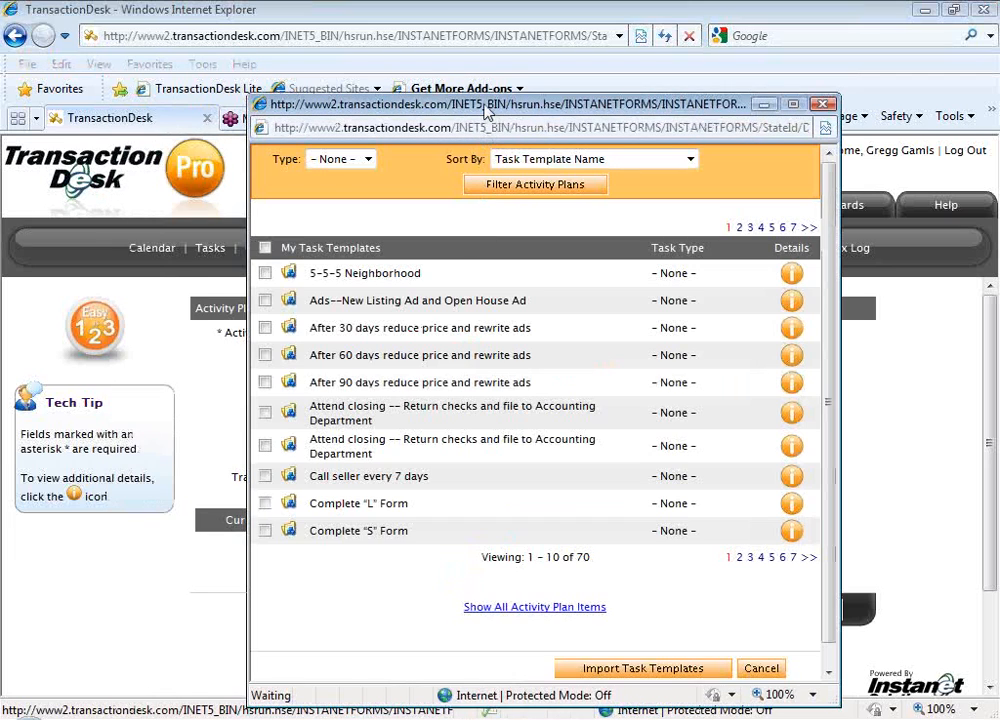
pyautogui.moveTo(486, 109); pyautogui.dragTo(442, 68)
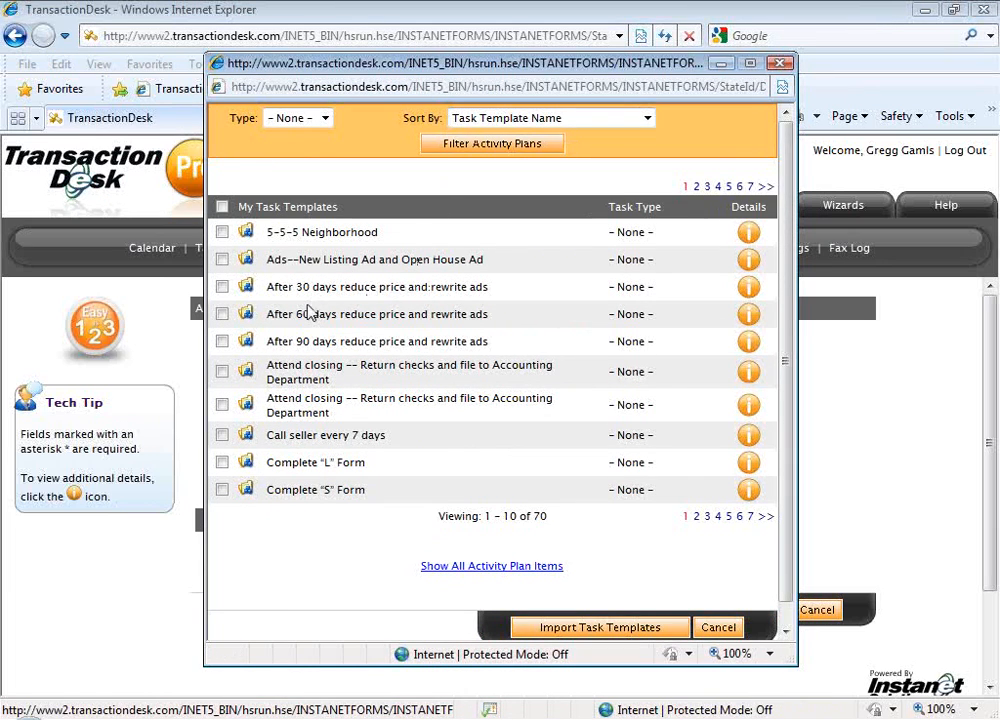
pyautogui.click(223, 261)
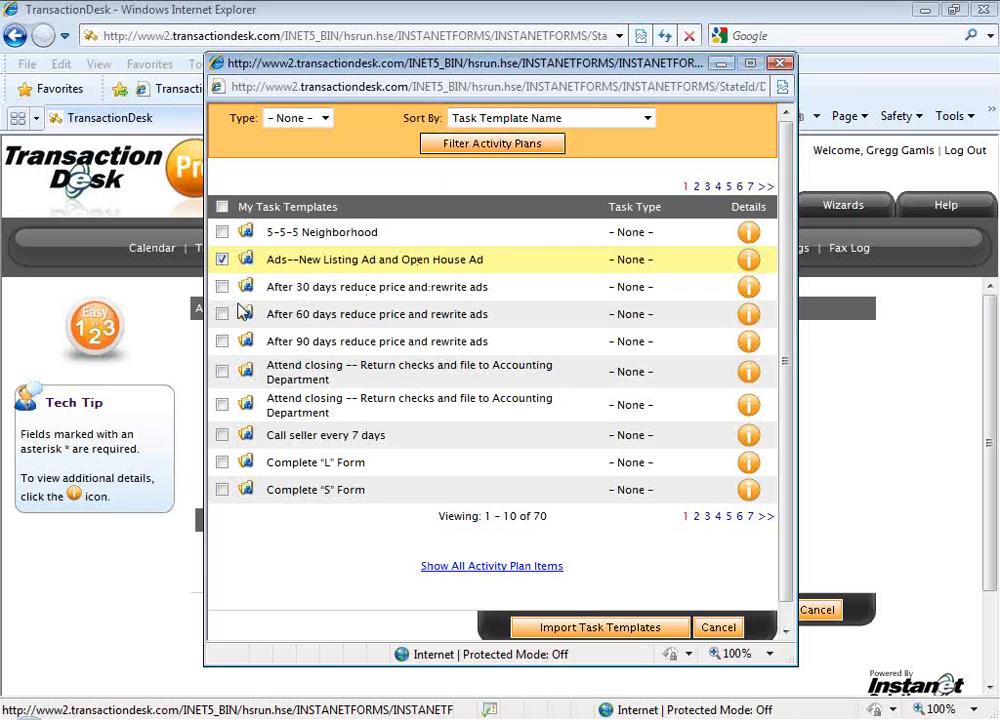
pyautogui.click(222, 314)
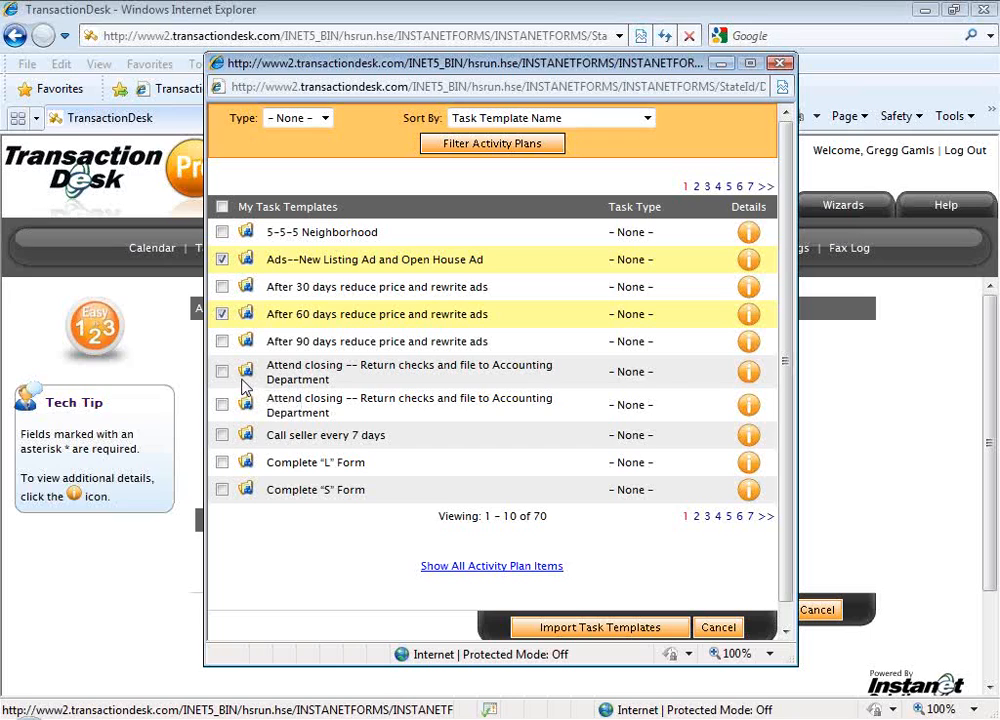
pyautogui.click(222, 435)
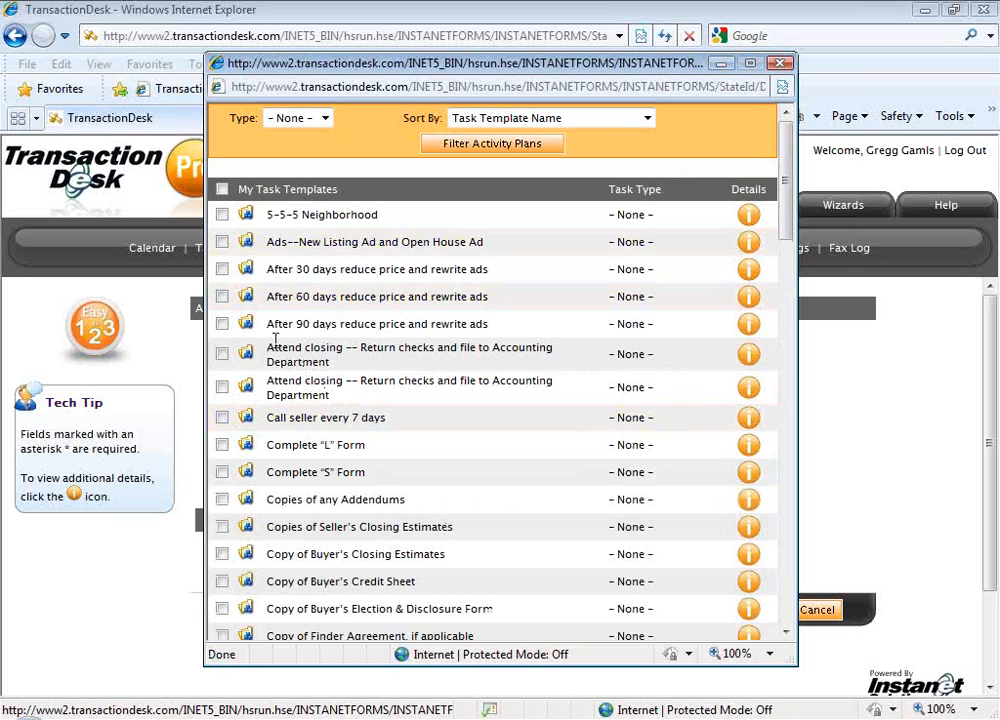
# Select the task templates Ads--New Listing Ad and Open House Ad, After 60 days reduce price and rewrite ads, and Call seller every 7 days
pyautogui.click(222, 242)
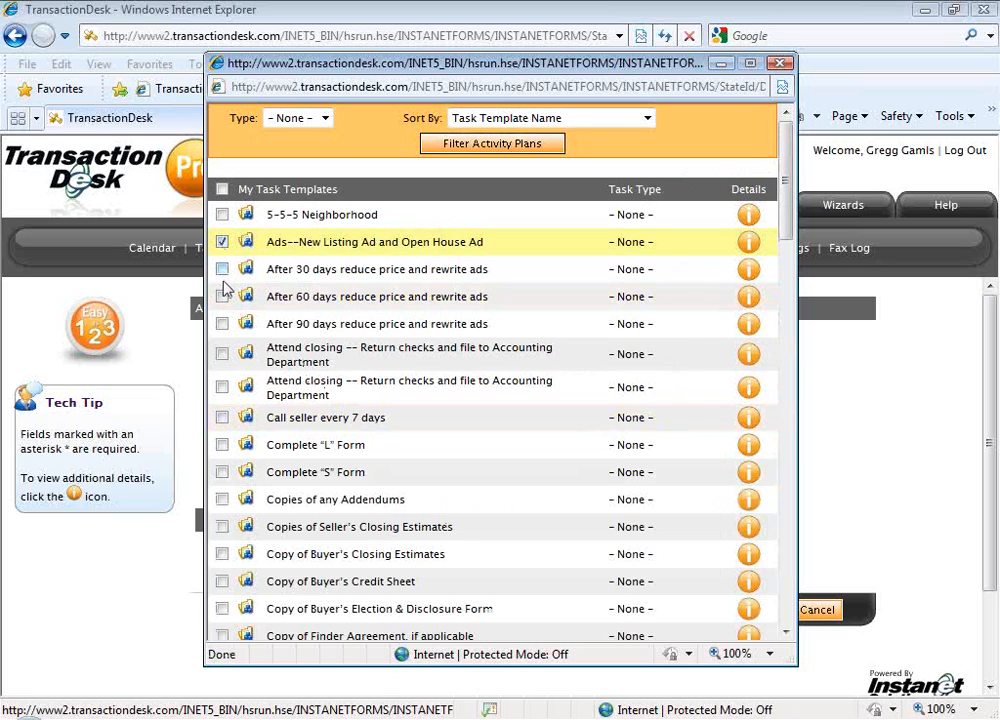
pyautogui.click(222, 297)
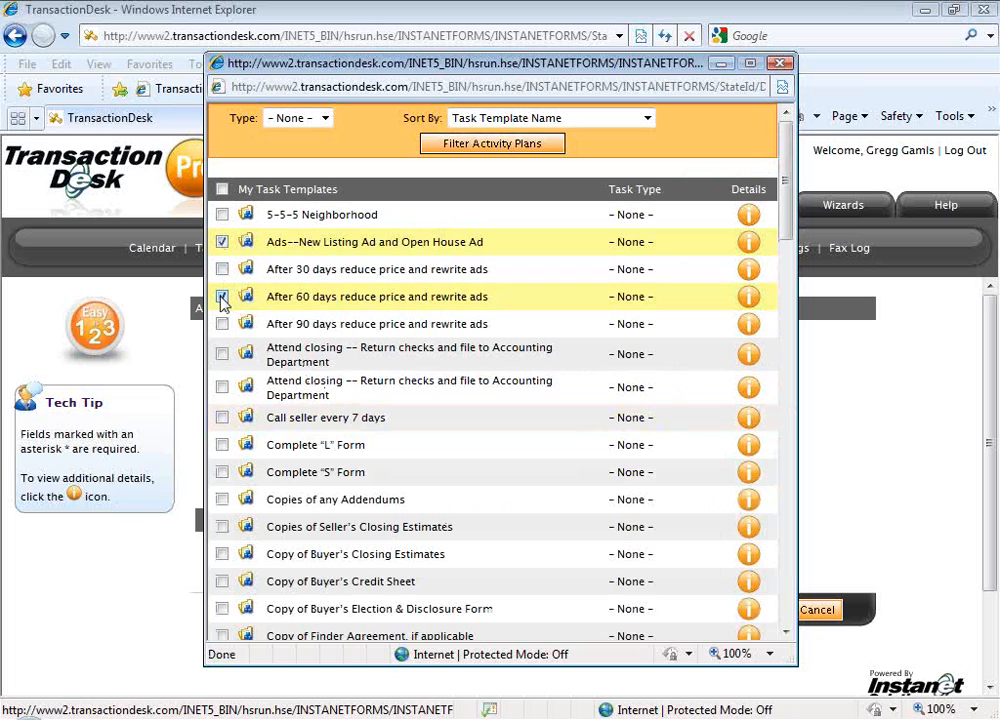
pyautogui.click(221, 416)
# Add the templates Copies of Seller's Closing Estimates and Copy of M L S Listing Sheet to the selection
pyautogui.scroll(-1, 222, 420)
pyautogui.scroll(-2, 224, 420)
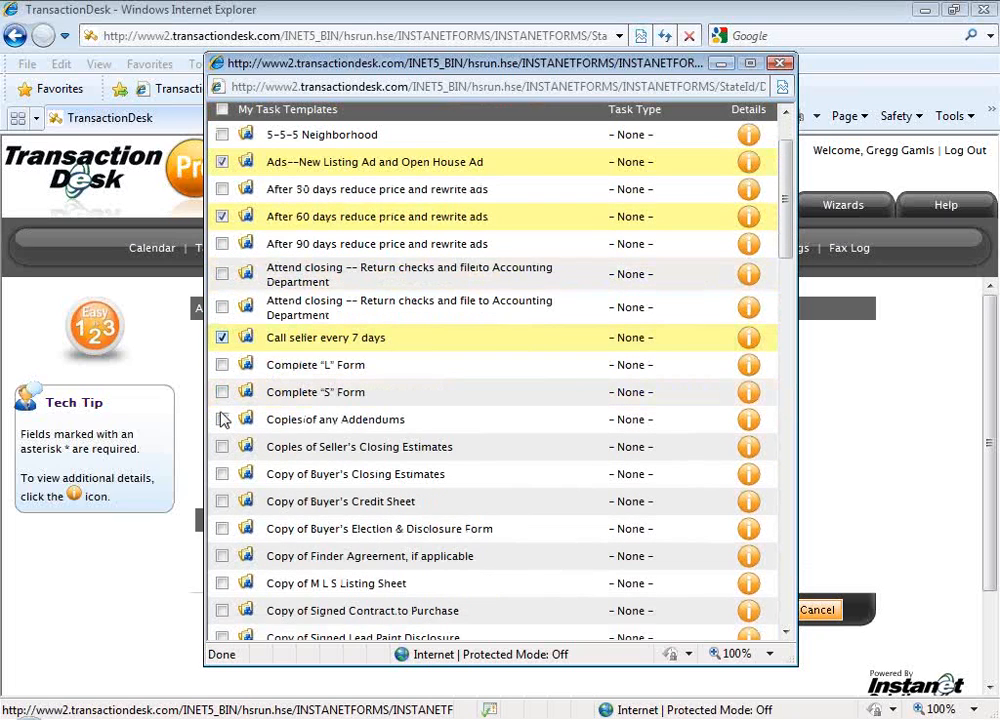
pyautogui.click(222, 446)
pyautogui.scroll(-1, 235, 451)
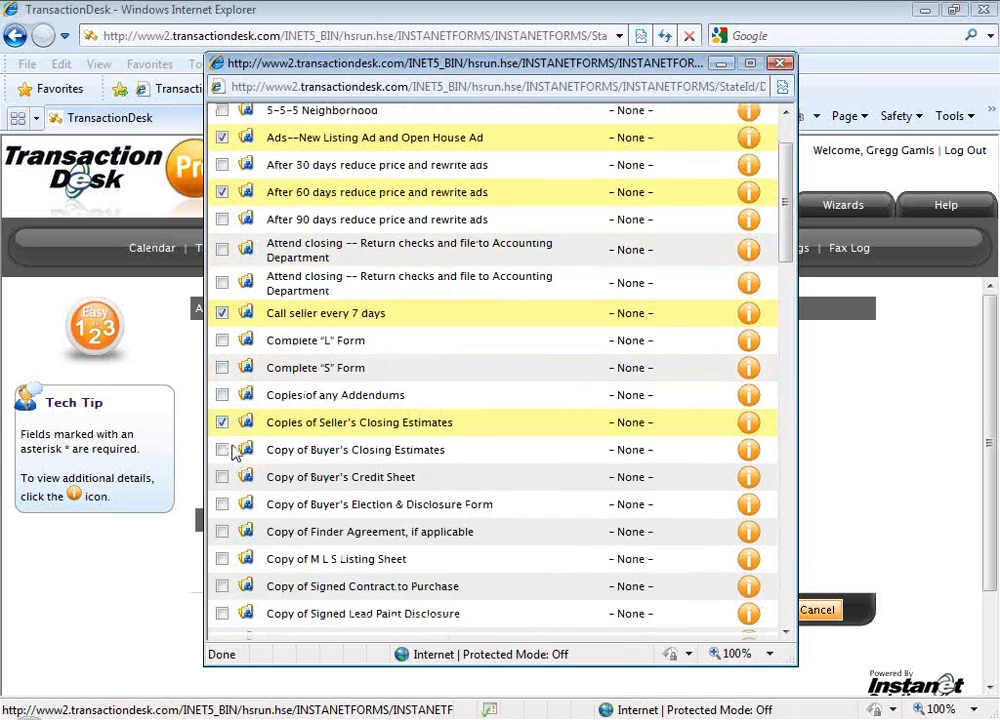
pyautogui.scroll(-2, 235, 451)
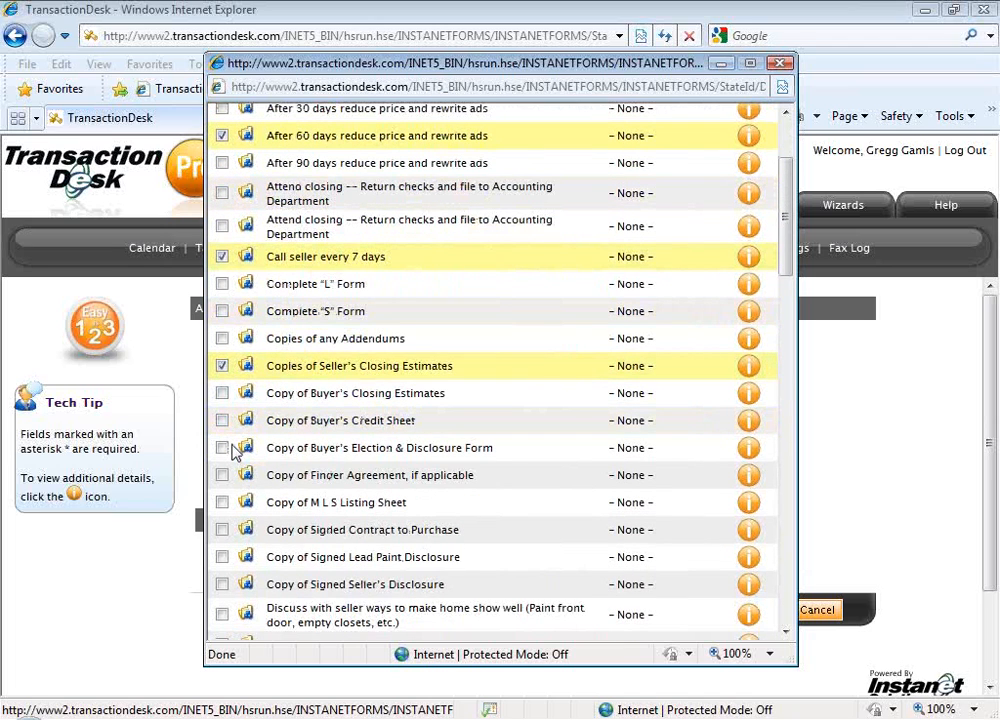
pyautogui.scroll(-3, 230, 445)
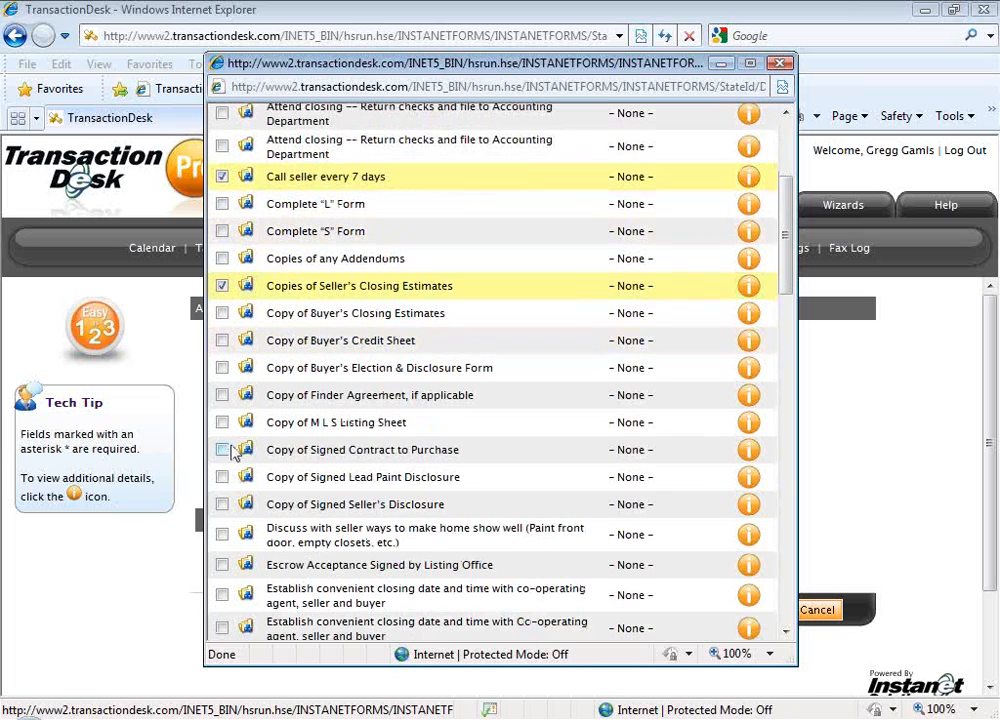
pyautogui.click(222, 423)
# Add the templates Follow up calls after daily showings and M L S Input Sheet to the selection
pyautogui.scroll(-1, 240, 462)
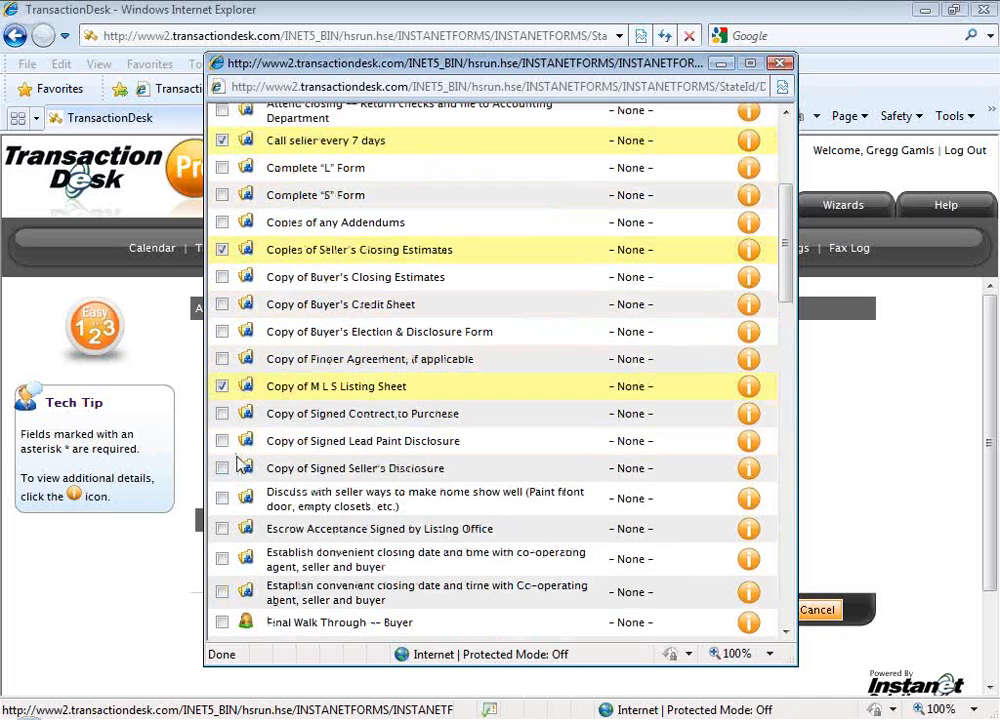
pyautogui.scroll(-1, 240, 462)
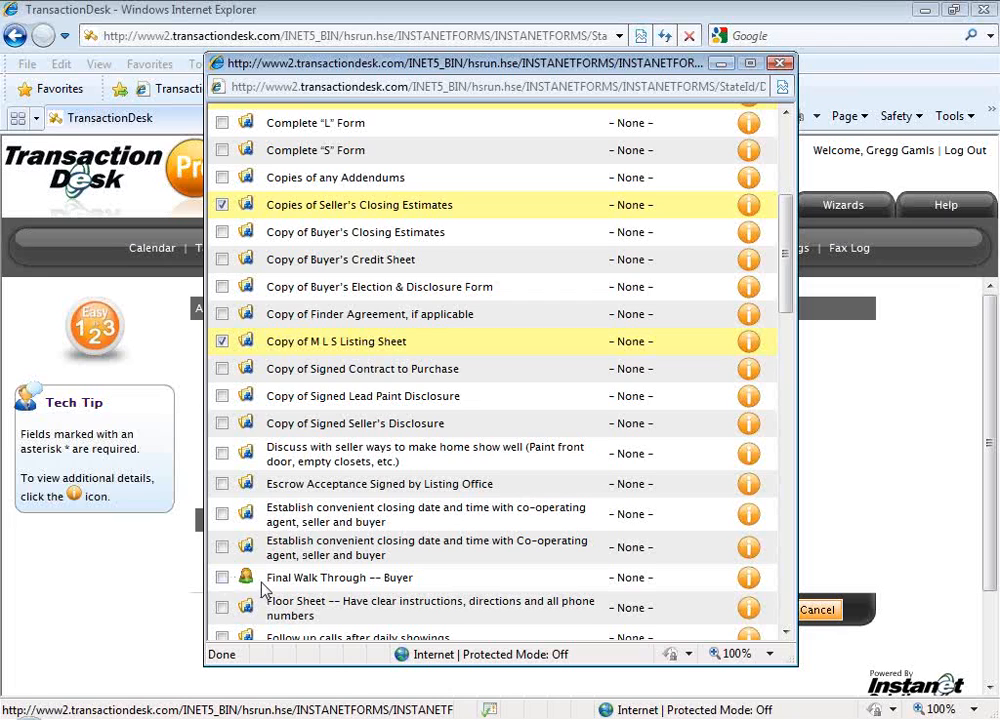
pyautogui.scroll(-1, 263, 588)
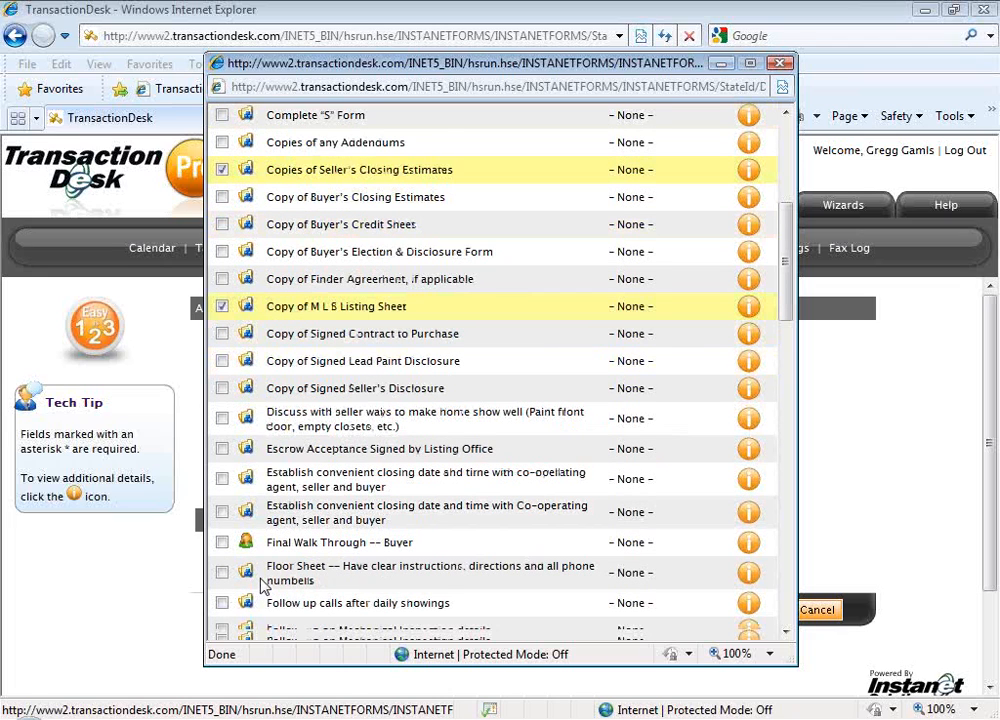
pyautogui.scroll(-1, 263, 586)
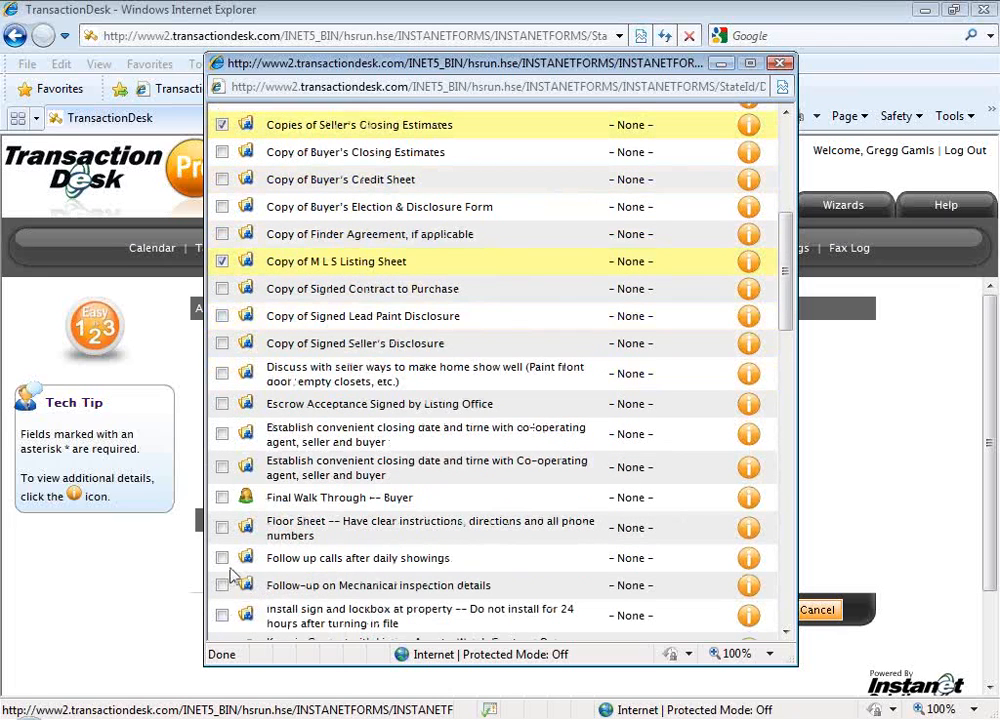
pyautogui.click(222, 558)
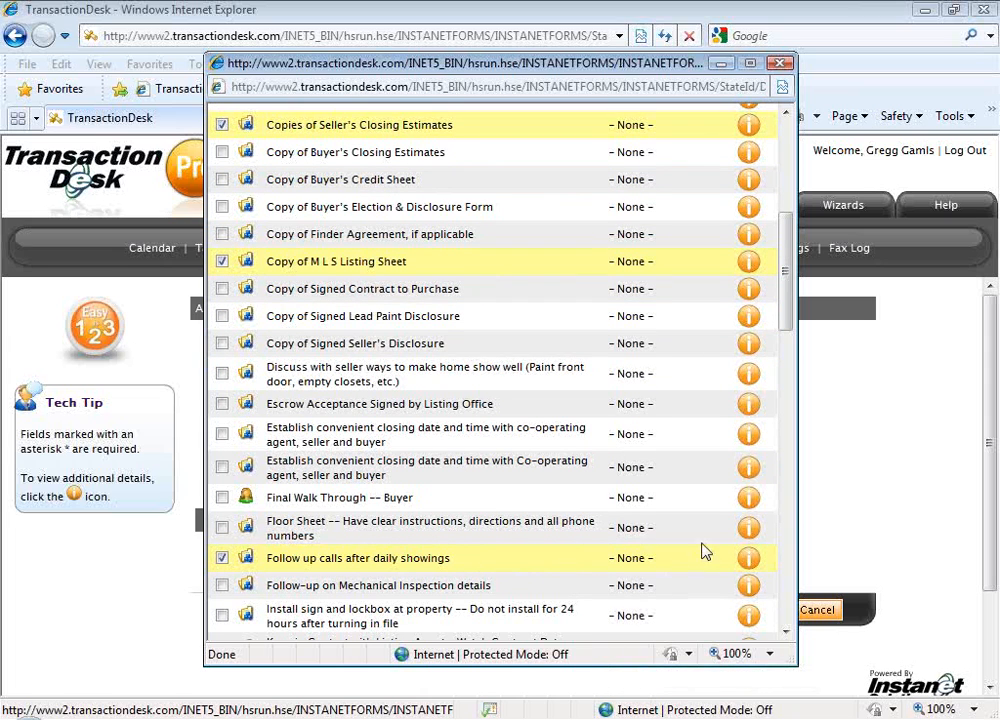
pyautogui.moveTo(786, 286); pyautogui.dragTo(781, 374)
pyautogui.click(222, 378)
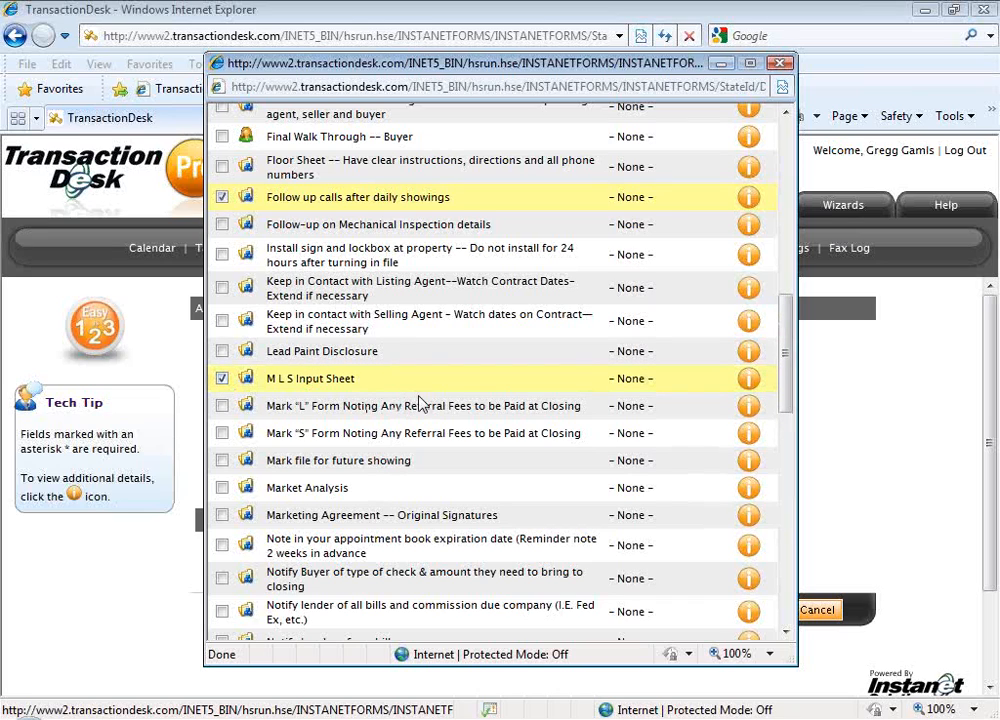
# Also select the templates Order Title Policy and Deed after loan is approved and Put sold clip in yard sign after financing approval
pyautogui.moveTo(786, 364); pyautogui.dragTo(785, 425)
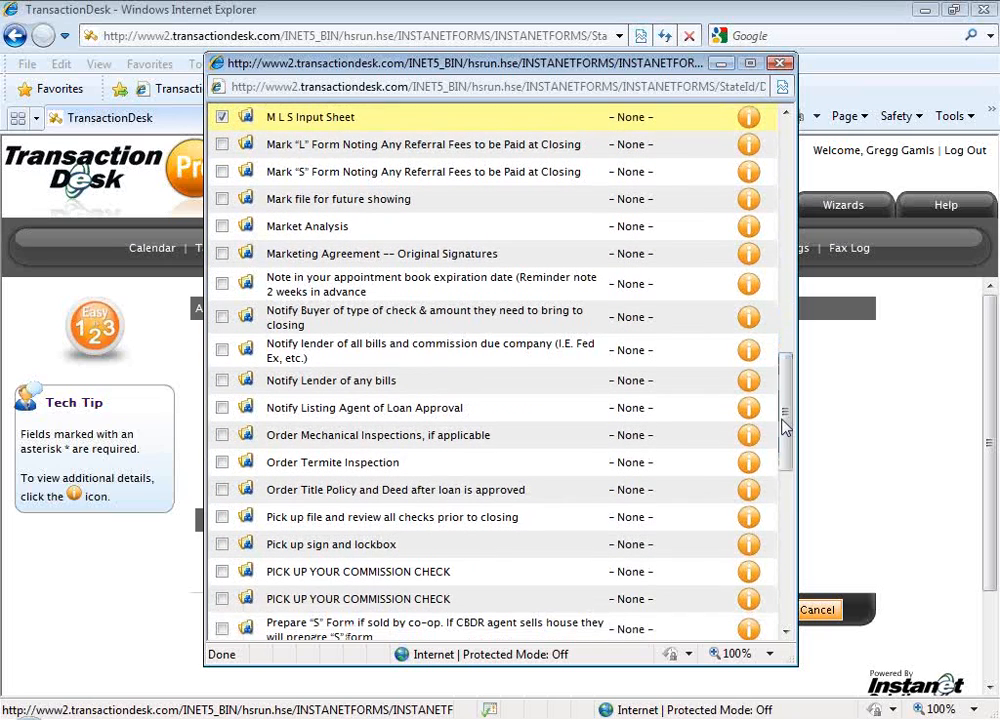
pyautogui.click(222, 490)
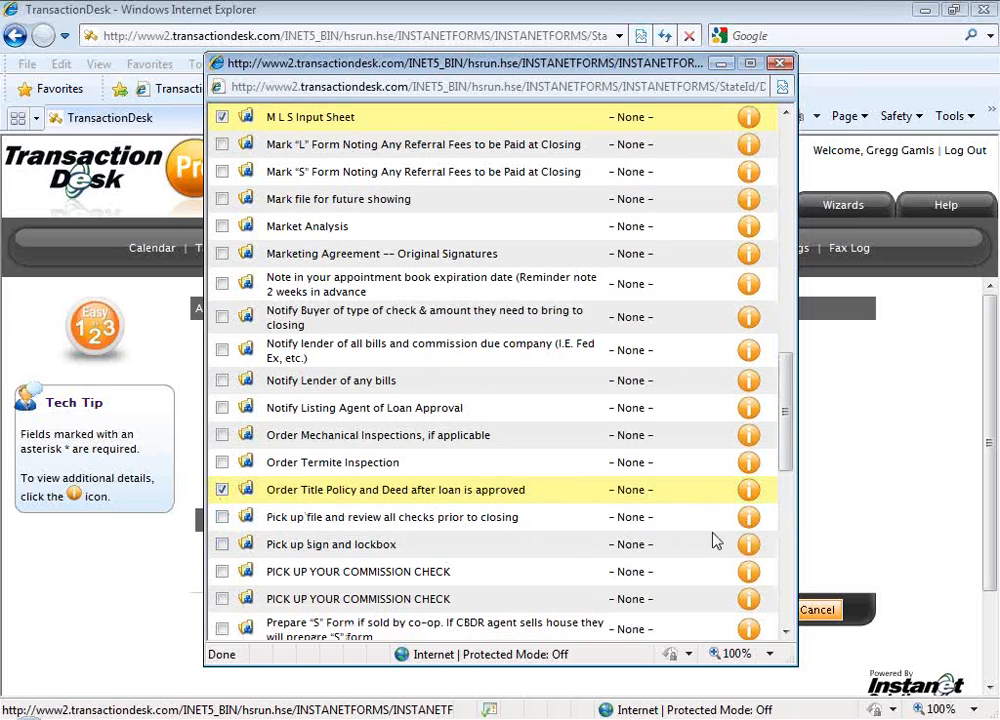
pyautogui.scroll(-1, 785, 472)
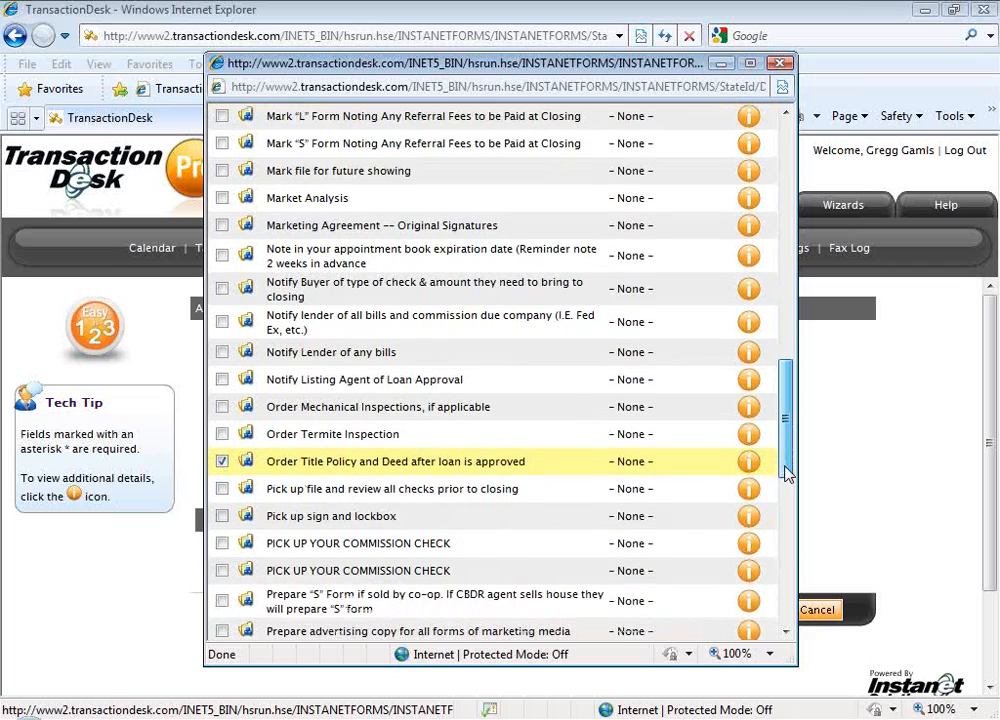
pyautogui.moveTo(785, 472); pyautogui.dragTo(788, 480)
pyautogui.scroll(-2, 788, 484)
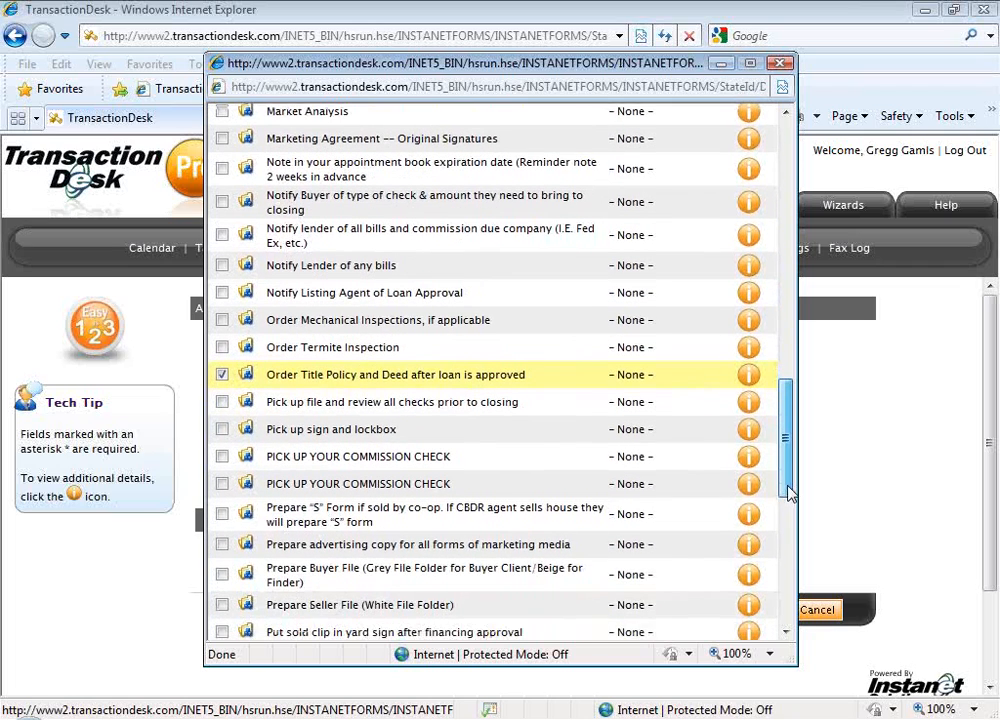
pyautogui.moveTo(786, 460); pyautogui.dragTo(789, 483)
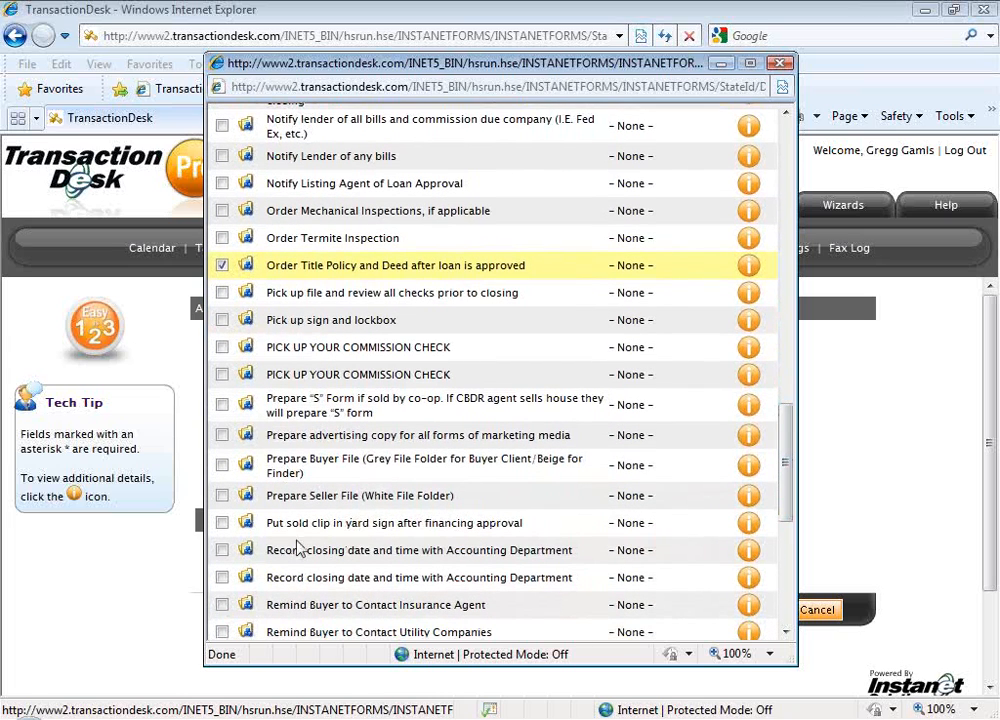
pyautogui.click(222, 522)
# Select the Seller's Disclosure template and import all the selected task templates into the activity plan
pyautogui.moveTo(792, 495); pyautogui.dragTo(766, 573)
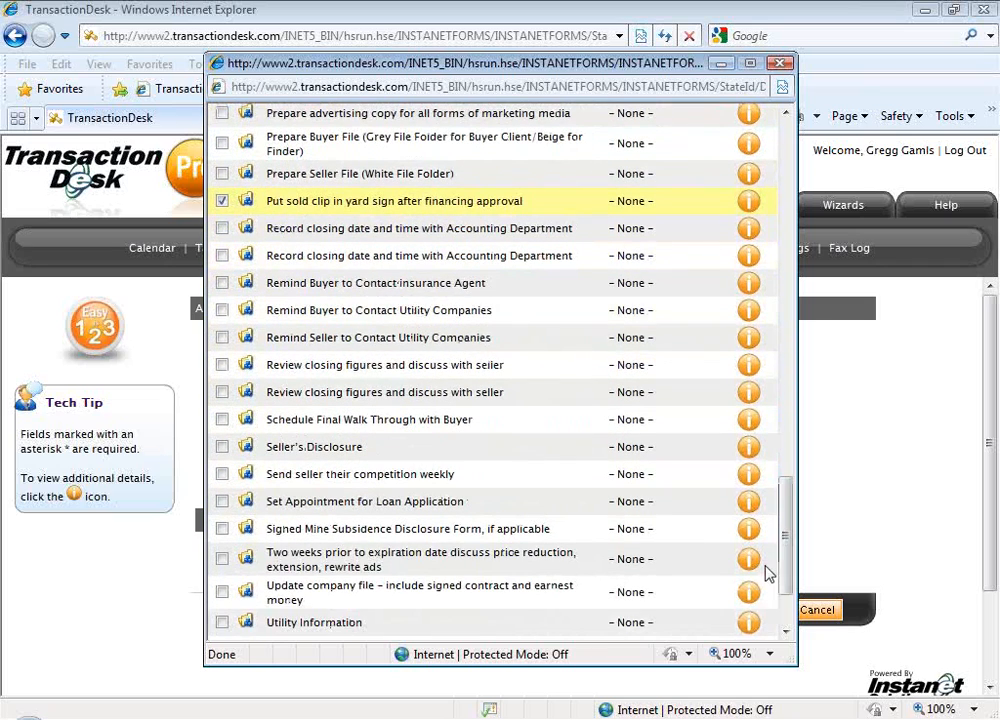
pyautogui.click(223, 447)
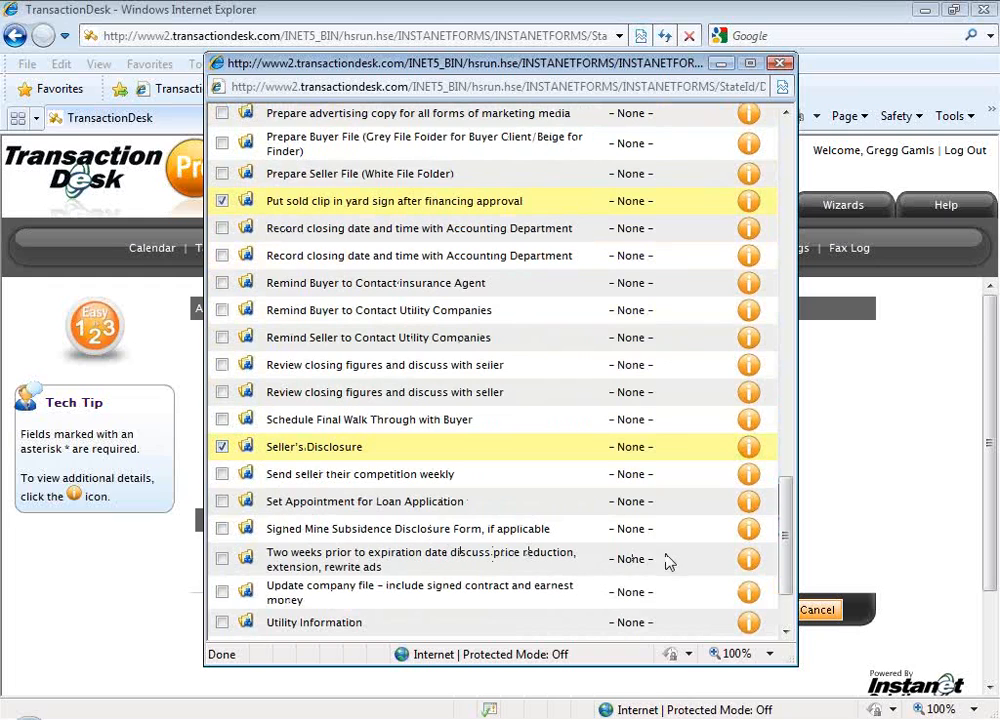
pyautogui.moveTo(781, 542); pyautogui.dragTo(781, 574)
pyautogui.click(600, 607)
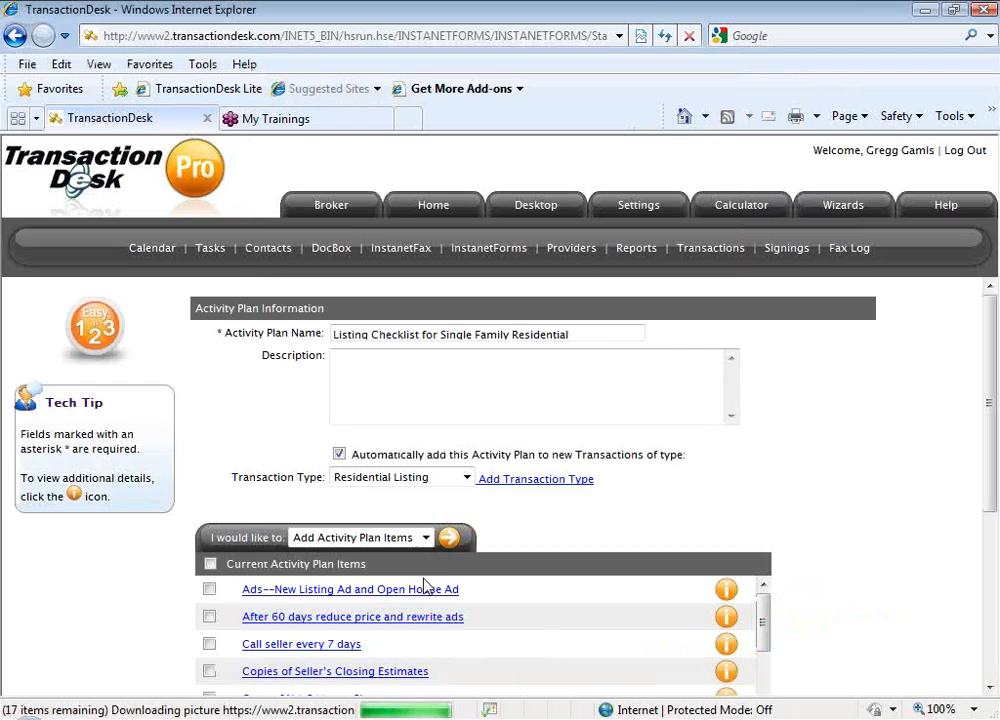
# Look through the plan's current activity plan items after the import
pyautogui.scroll(-1, 676, 565)
pyautogui.scroll(-2, 775, 574)
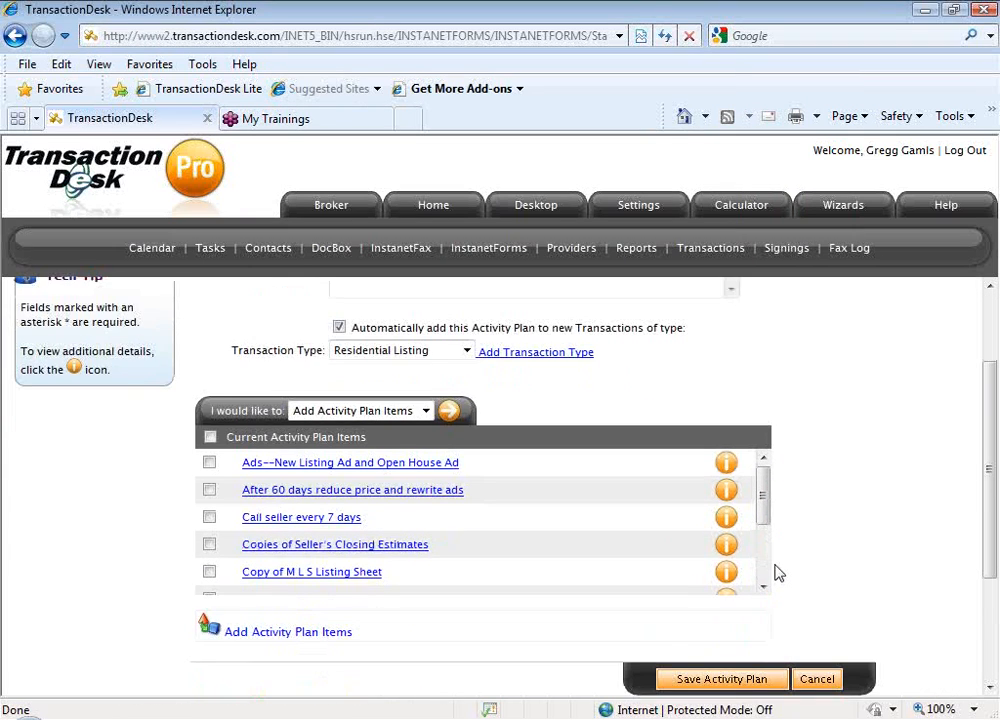
pyautogui.moveTo(767, 452)
pyautogui.mouseDown()
pyautogui.moveTo(767, 511)
pyautogui.moveTo(763, 440)
pyautogui.mouseUp()
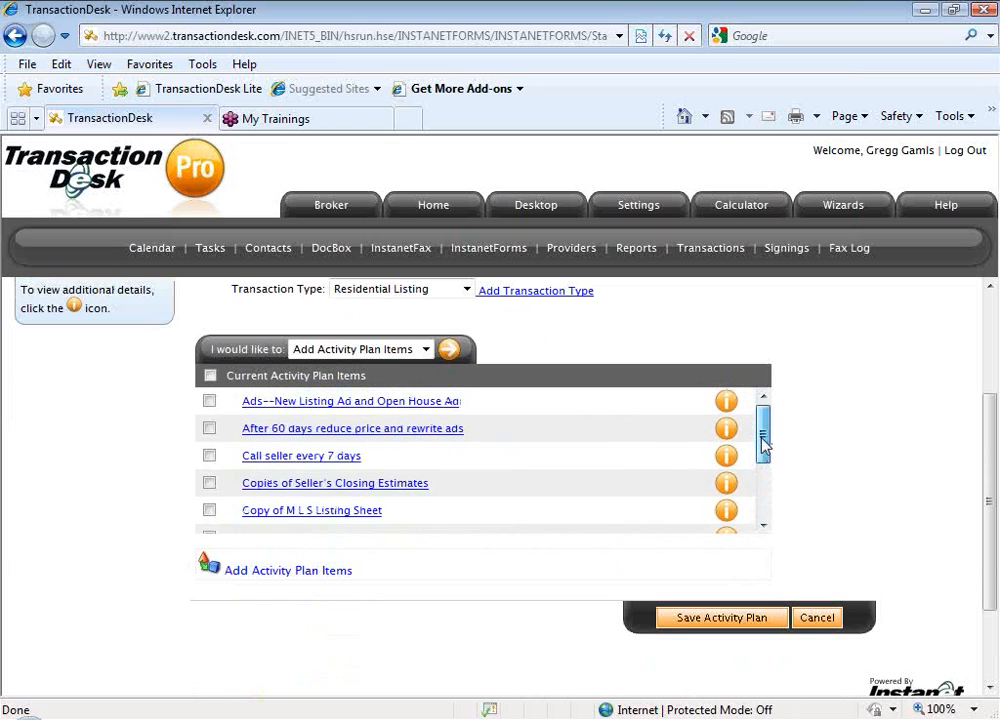
# Check the activity plan's settings and item list, and save the activity plan
pyautogui.scroll(1, 790, 443)
pyautogui.scroll(2, 790, 443)
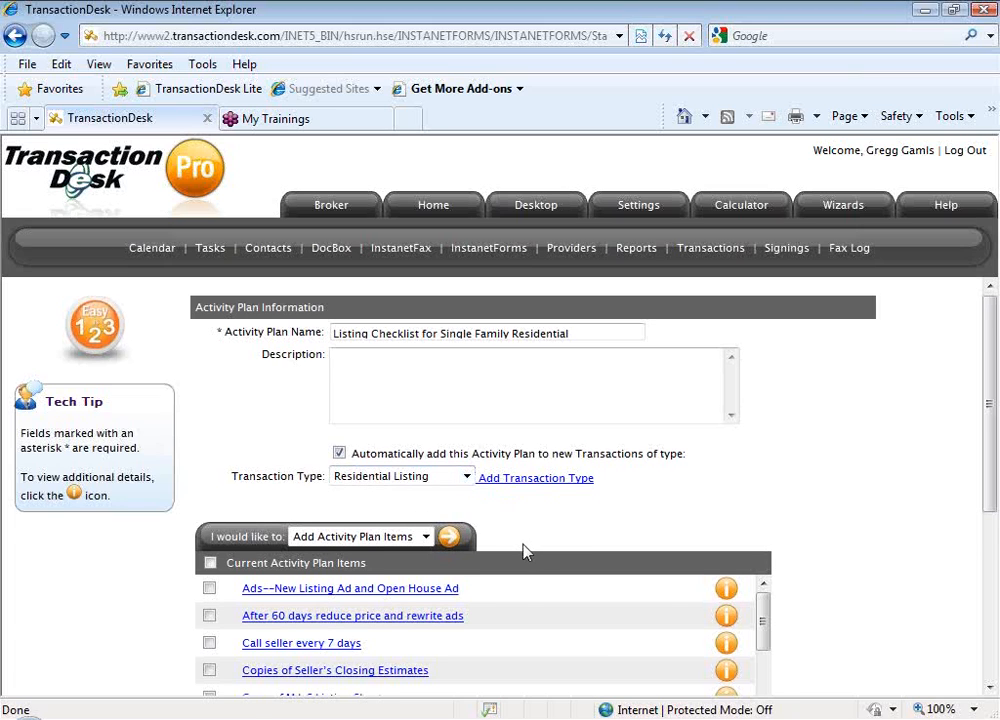
pyautogui.scroll(-1, 522, 547)
pyautogui.scroll(-1, 517, 533)
pyautogui.scroll(-1, 517, 538)
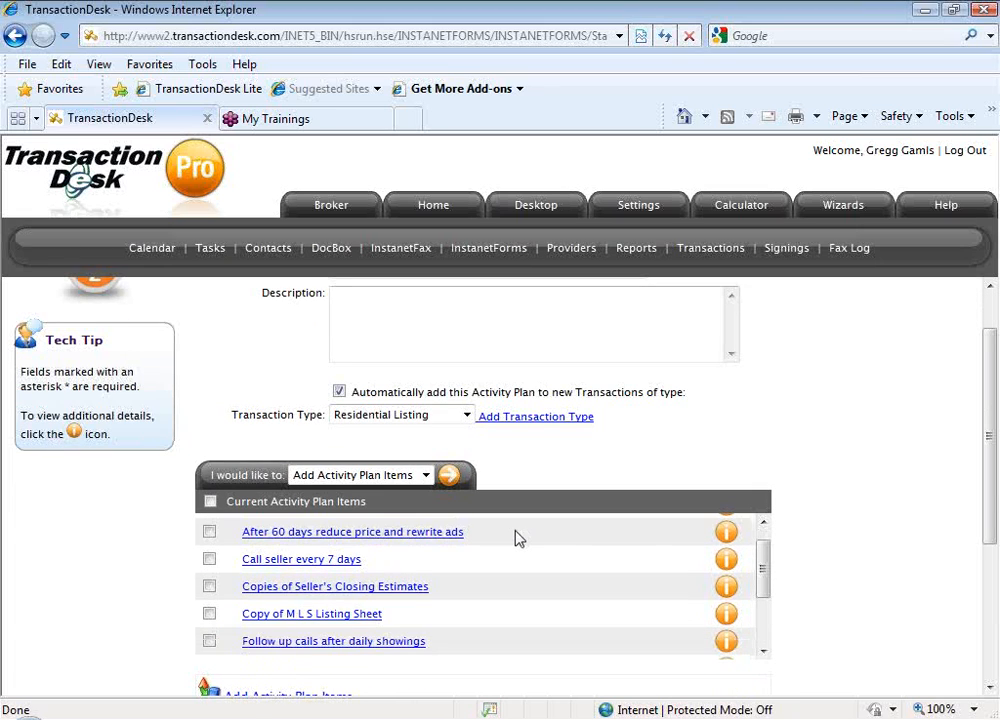
pyautogui.moveTo(765, 568); pyautogui.dragTo(765, 591)
pyautogui.scroll(-1, 787, 593)
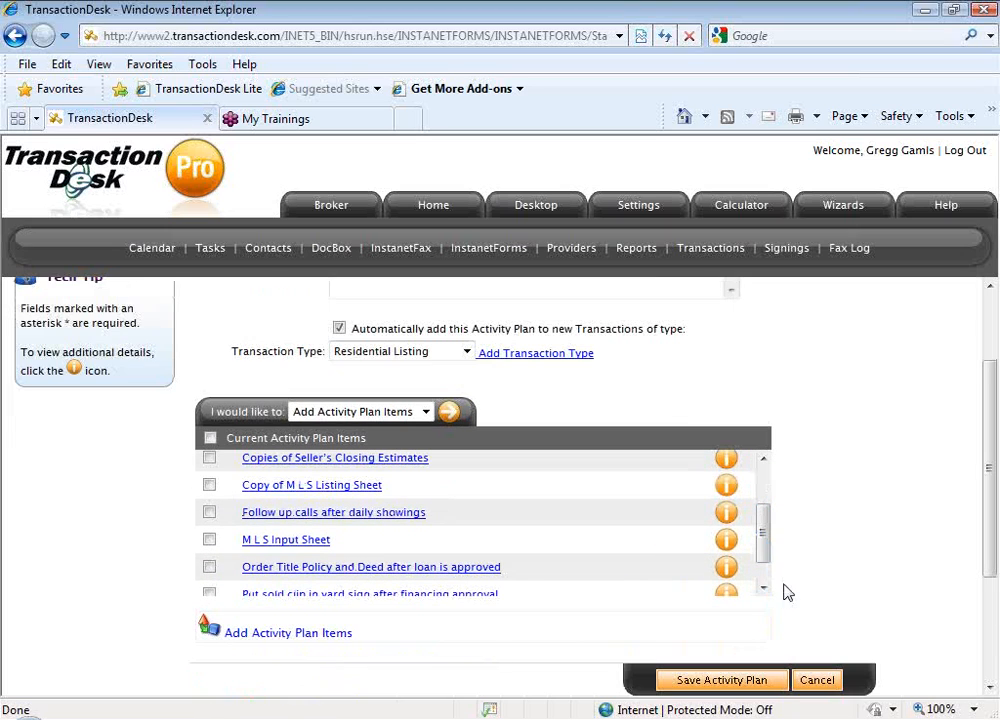
pyautogui.scroll(-1, 787, 593)
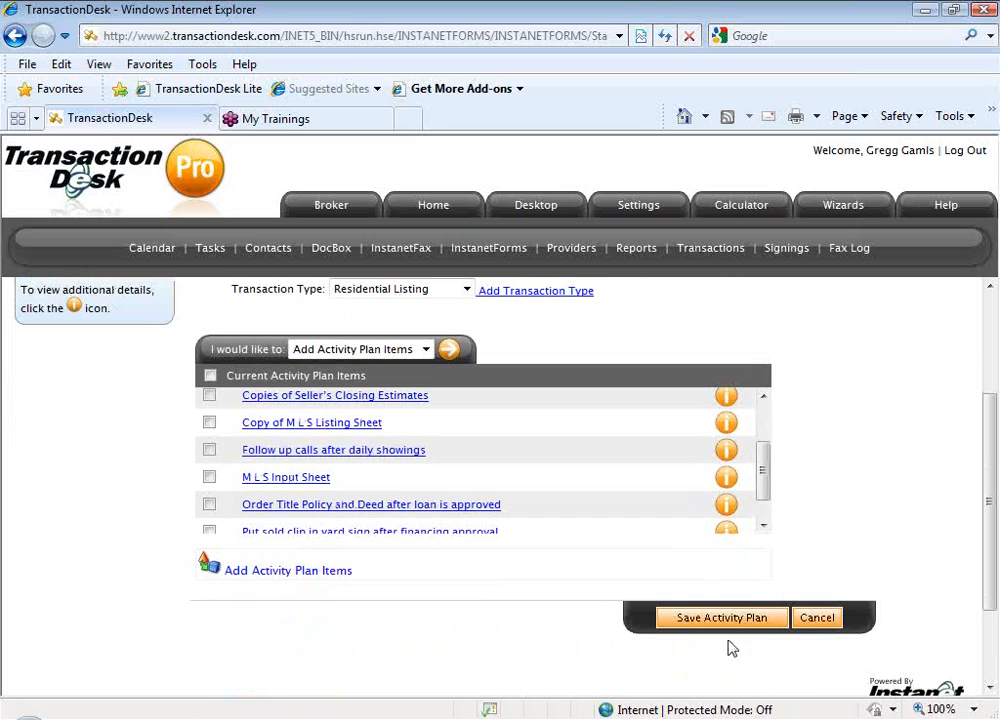
pyautogui.click(750, 623)
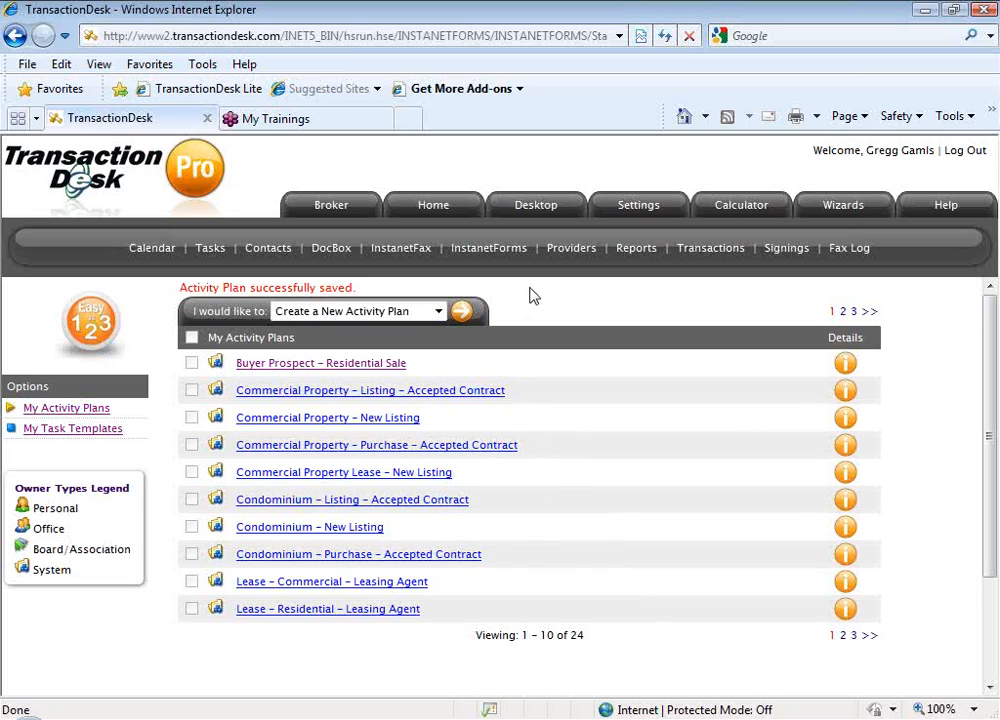
# Open the settings overview and look over the available sections, including Activity Plans, Transaction Templates and Sharing
pyautogui.click(638, 207)
pyautogui.scroll(-2, 652, 438)
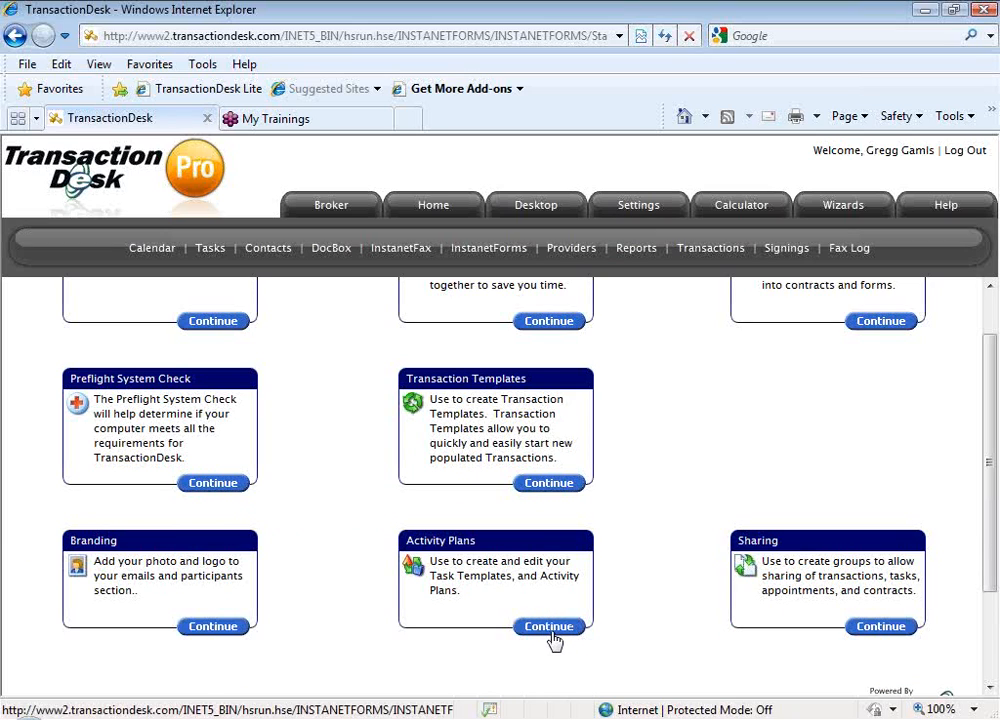
pyautogui.scroll(1, 649, 592)
pyautogui.scroll(-1, 650, 593)
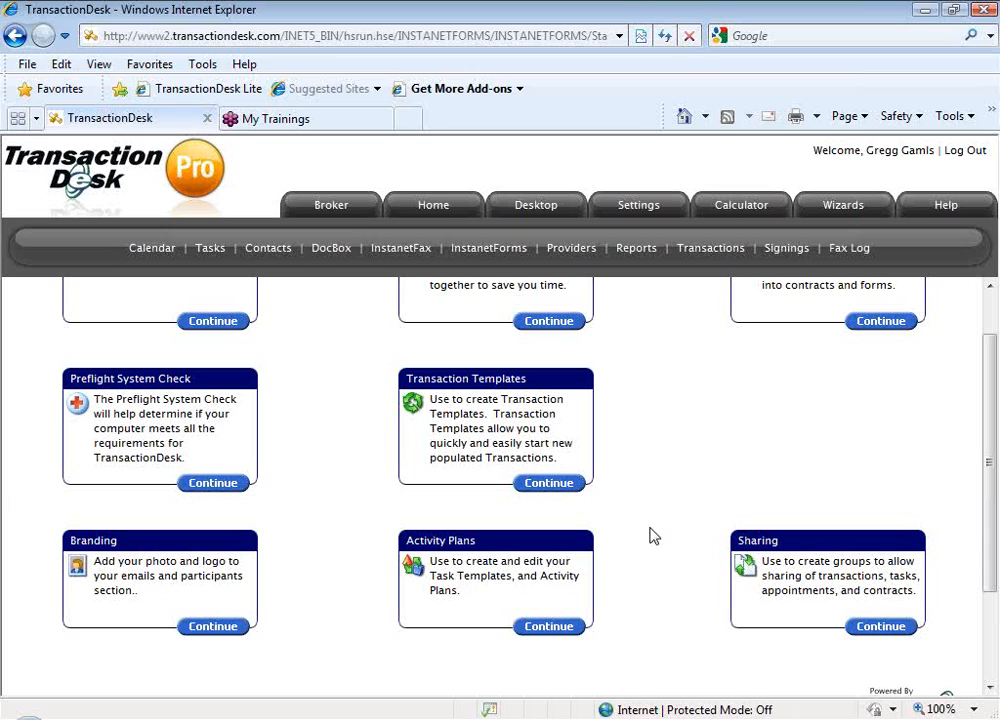
pyautogui.scroll(1, 652, 520)
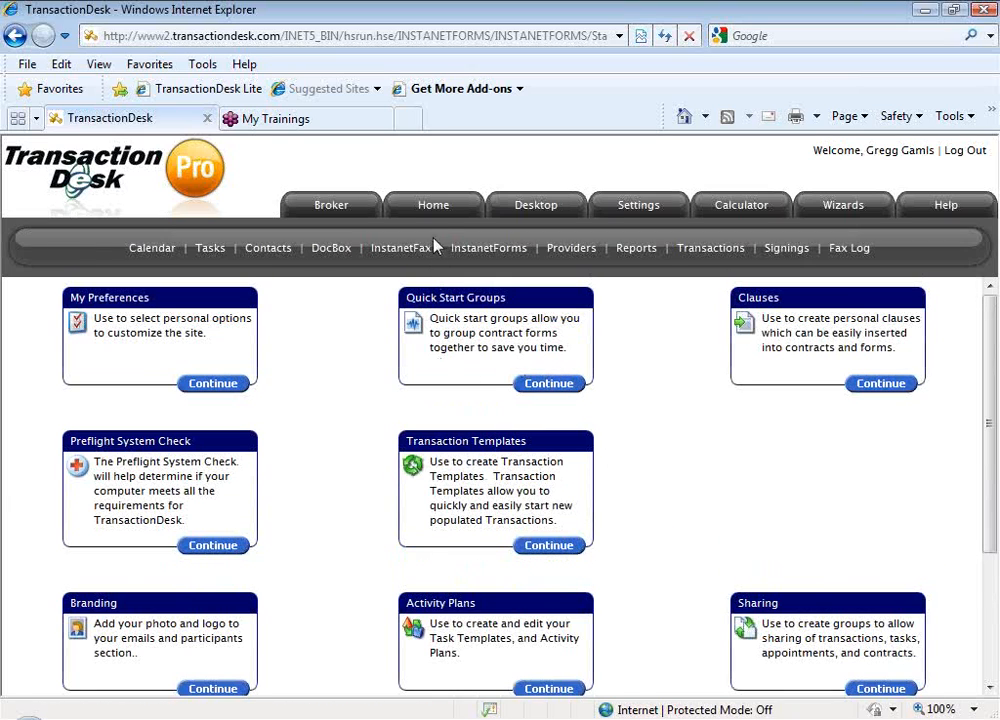
# Open the overall task list from the home page and examine the status filter options and the listed tasks
pyautogui.click(432, 208)
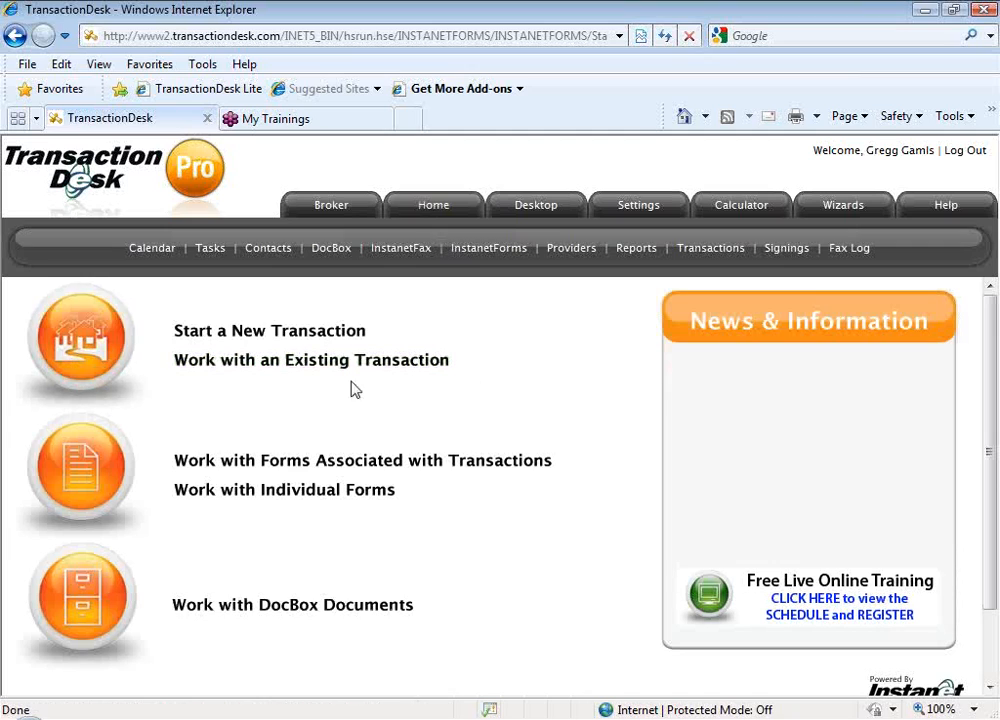
pyautogui.click(211, 257)
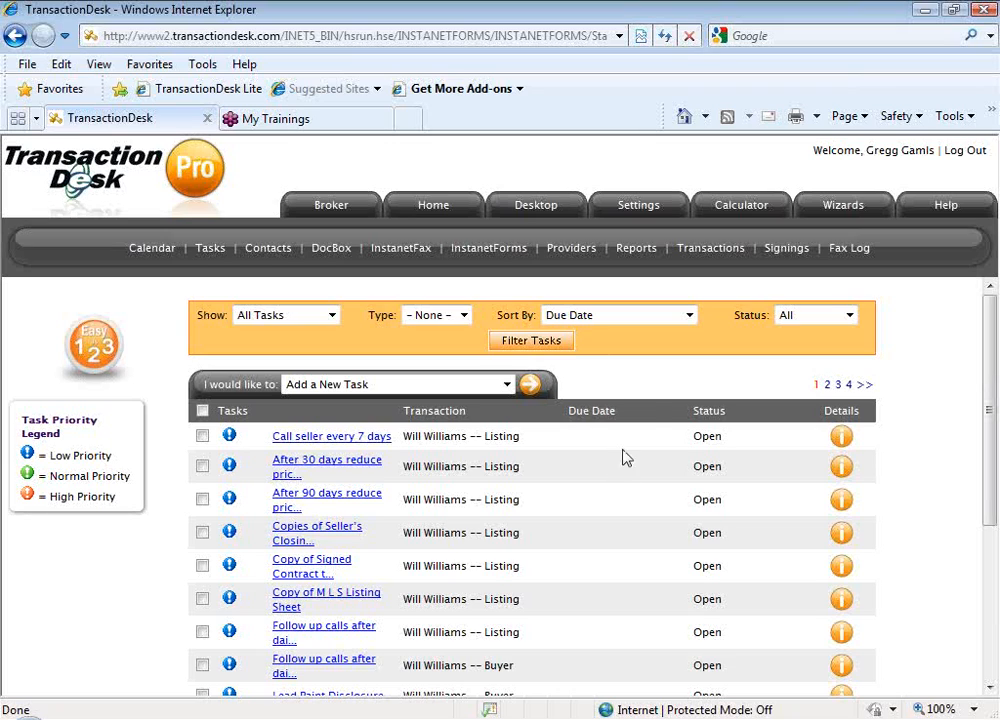
pyautogui.click(850, 315)
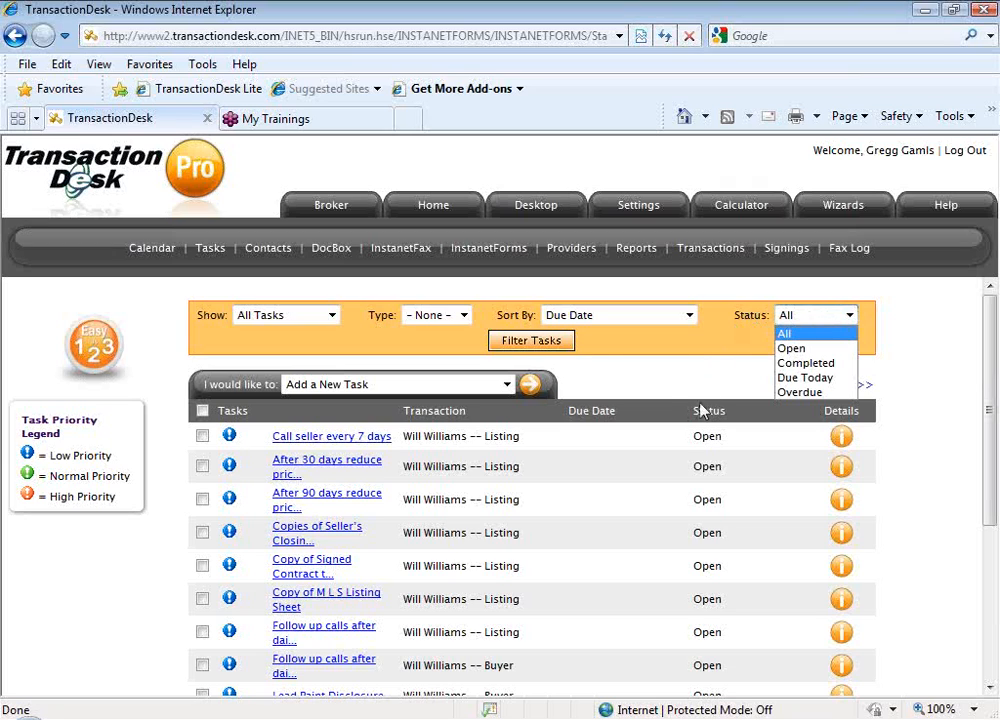
pyautogui.click(620, 386)
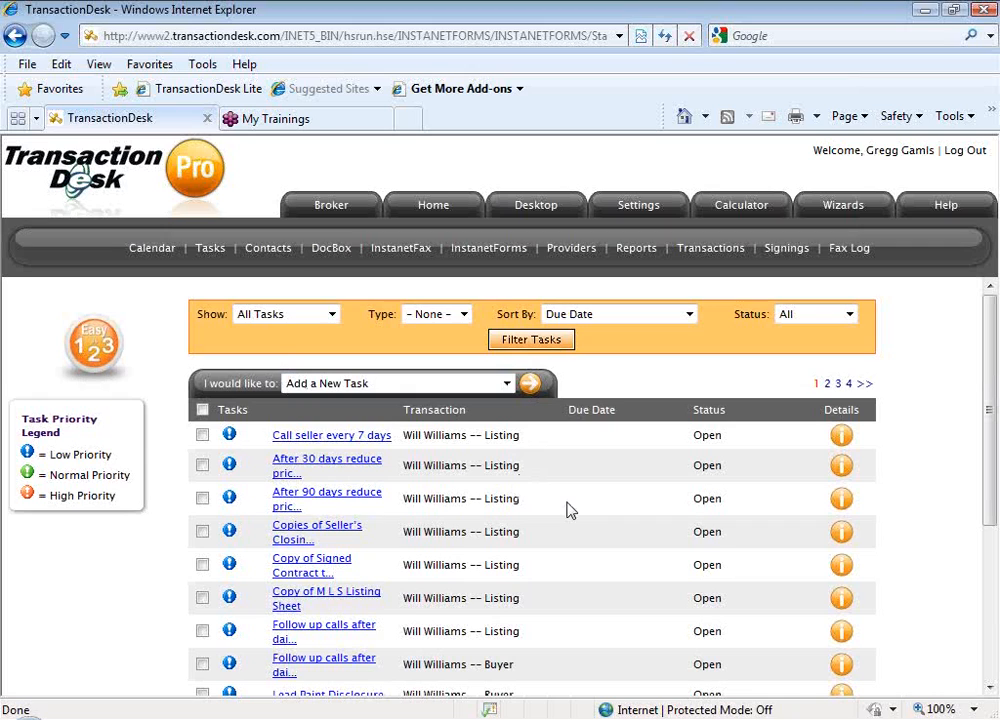
pyautogui.scroll(-3, 567, 510)
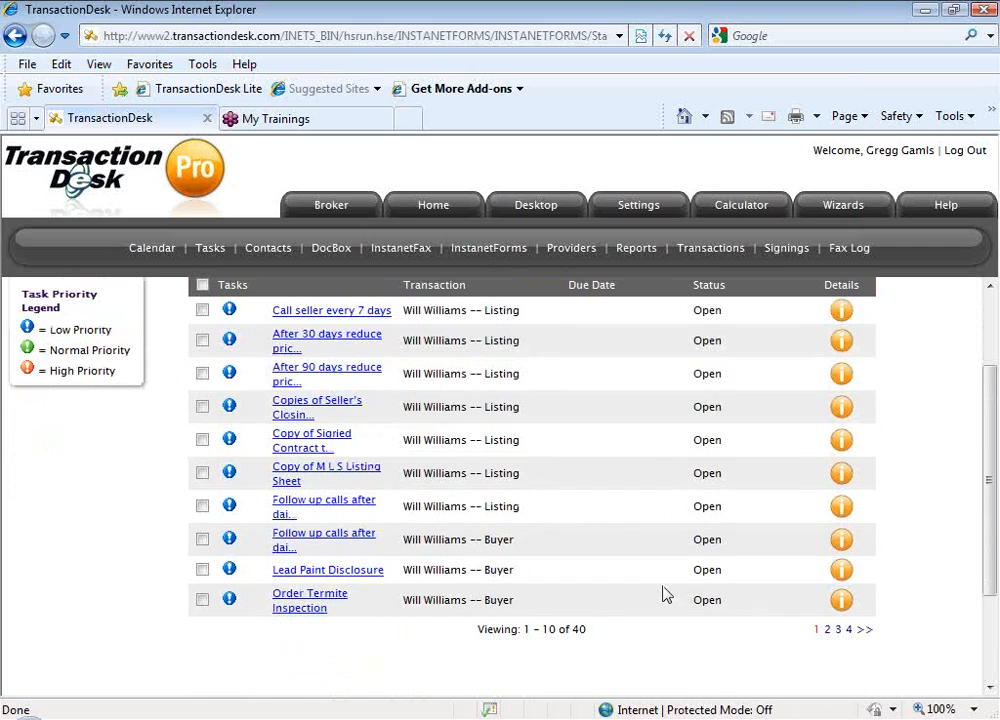
pyautogui.scroll(2, 600, 530)
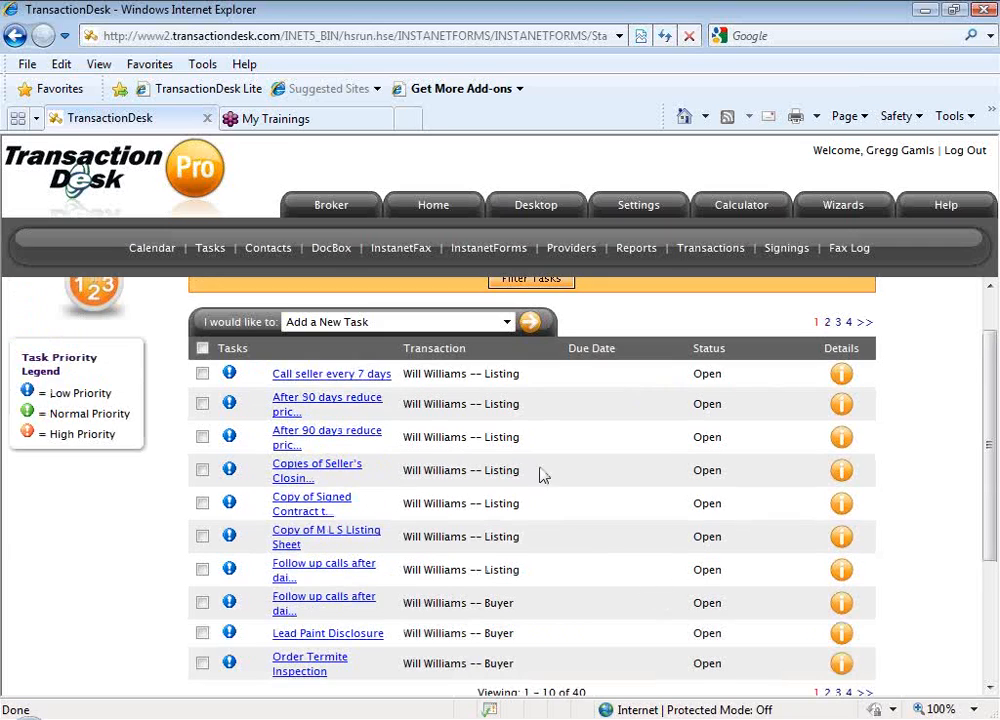
# Review the details of the "Call seller every 7 days" task, including due date, reminders and assignees, and return to the task list
pyautogui.click(370, 378)
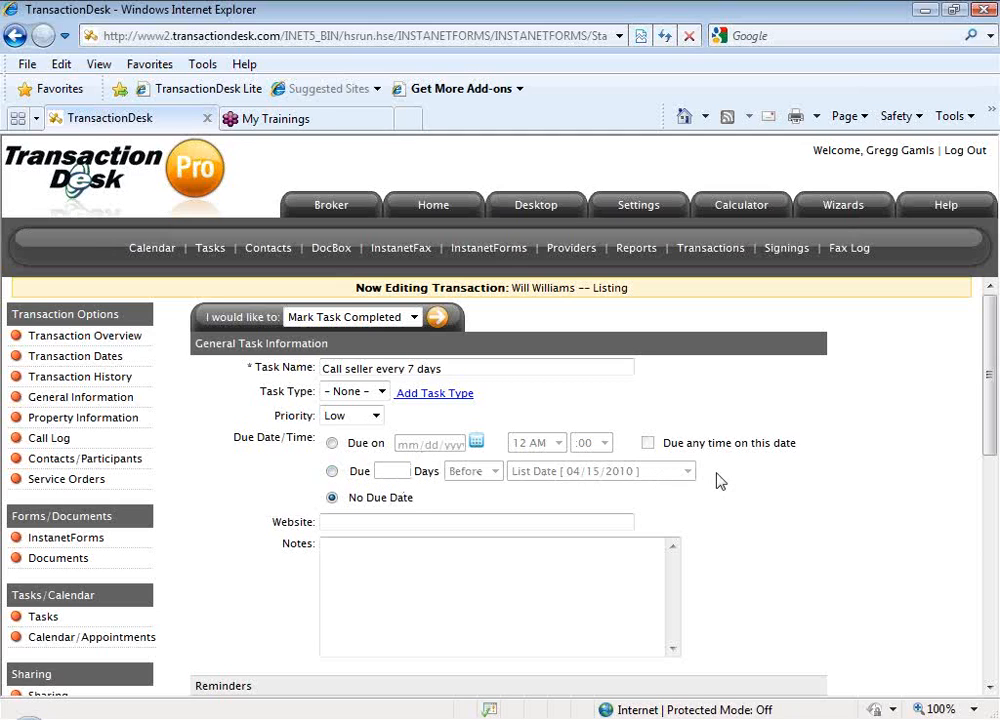
pyautogui.scroll(-1, 716, 481)
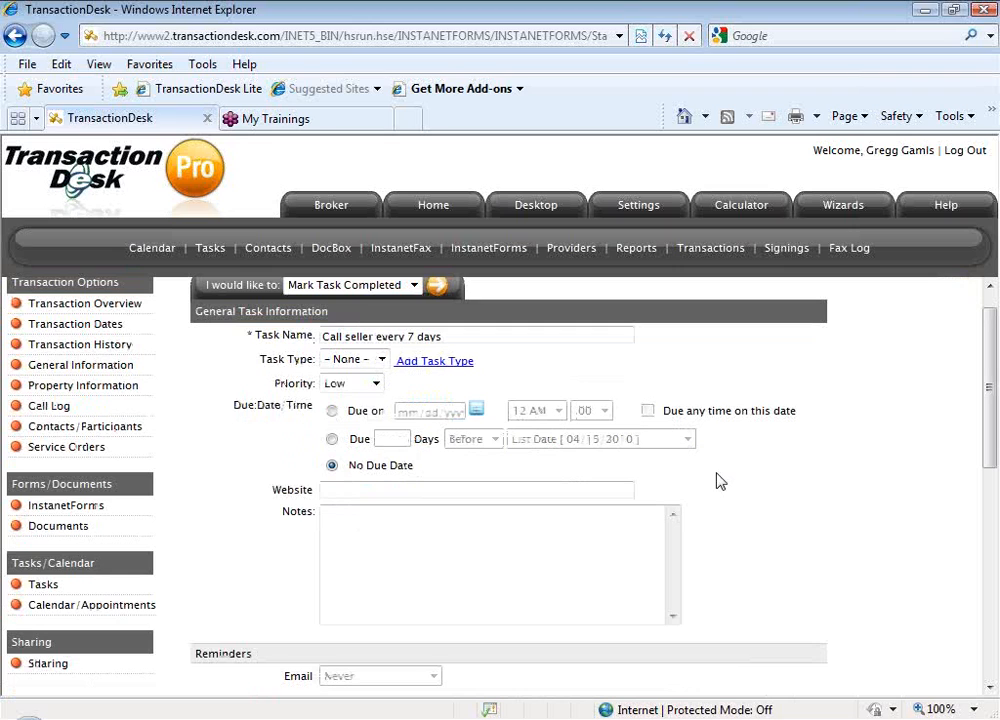
pyautogui.scroll(-5, 716, 481)
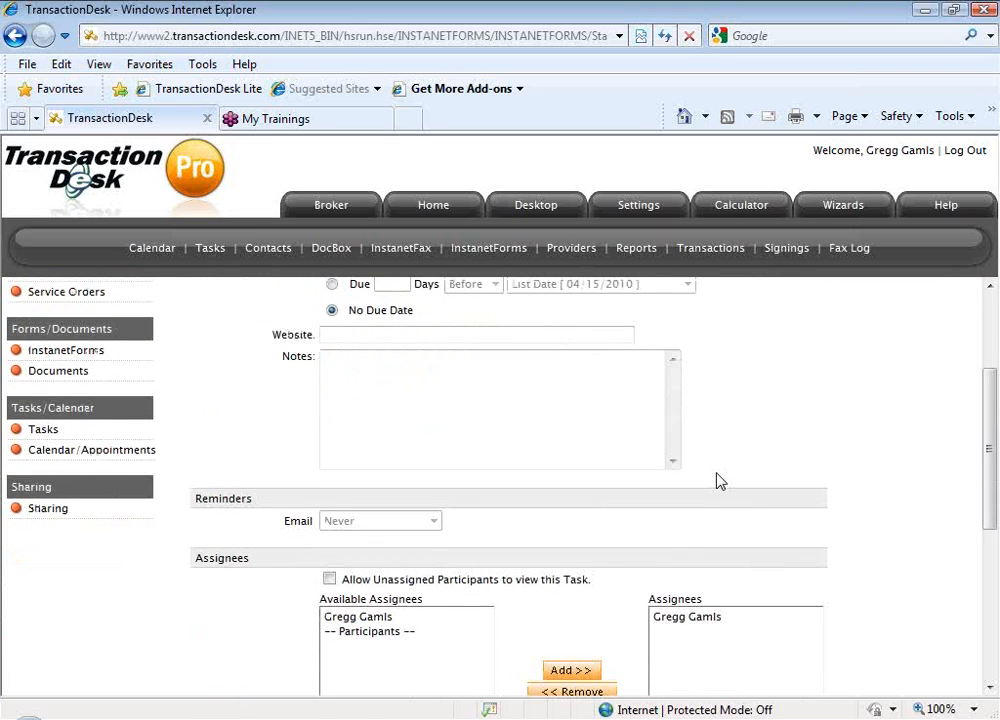
pyautogui.scroll(6, 716, 481)
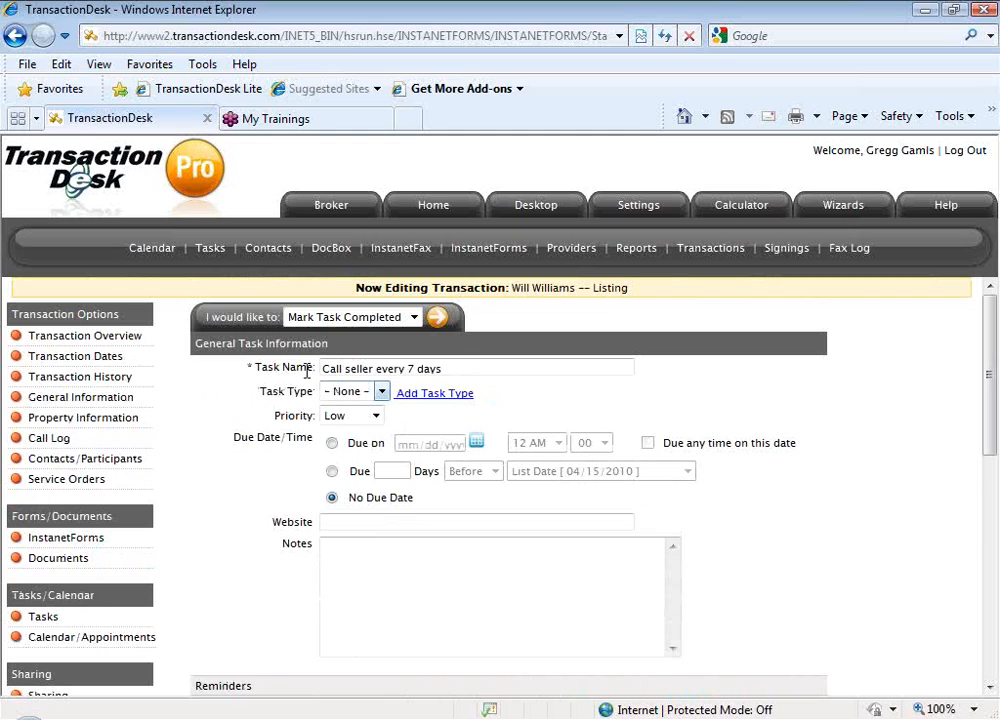
pyautogui.click(212, 252)
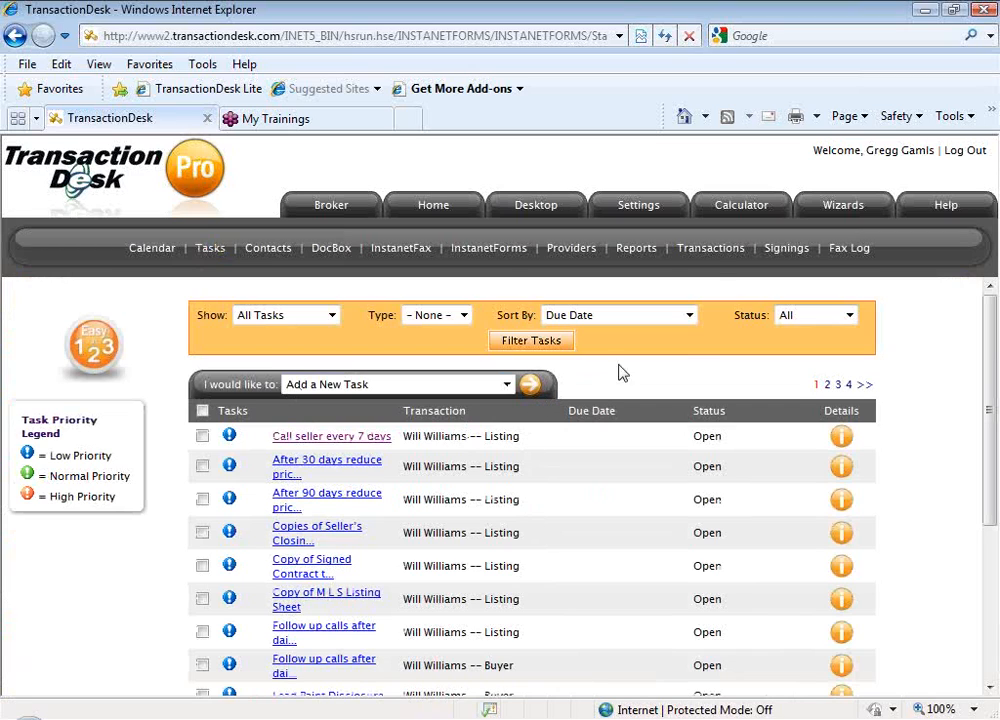
# Open the first Buyer transaction in the transactions list and review its overview, including the documents, forms, participants, tasks and event progress
pyautogui.click(700, 256)
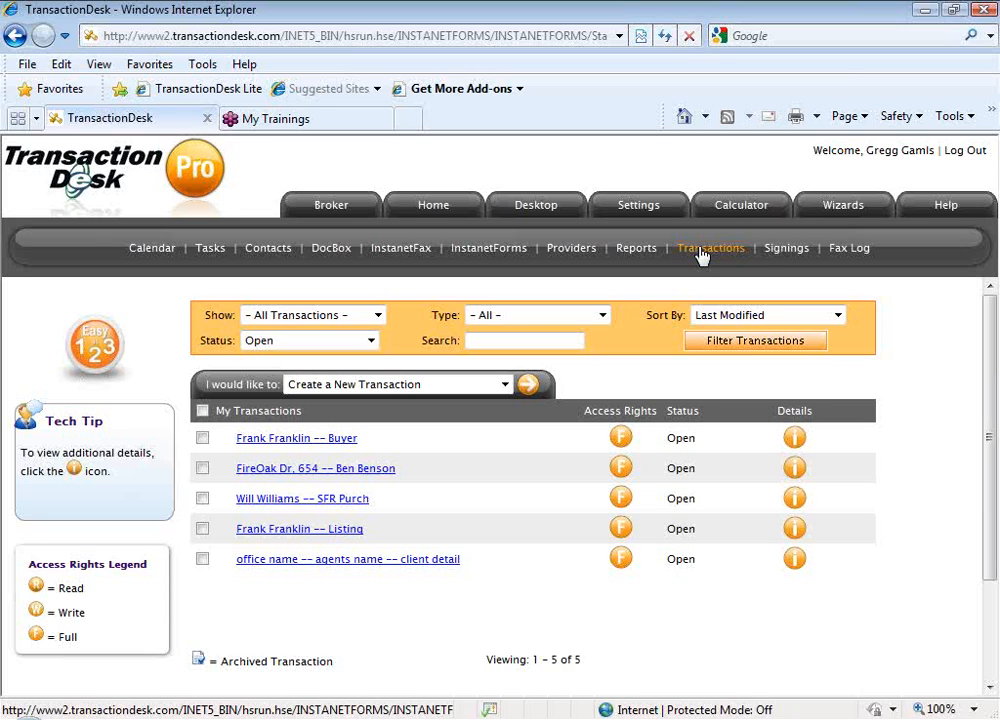
pyautogui.click(330, 442)
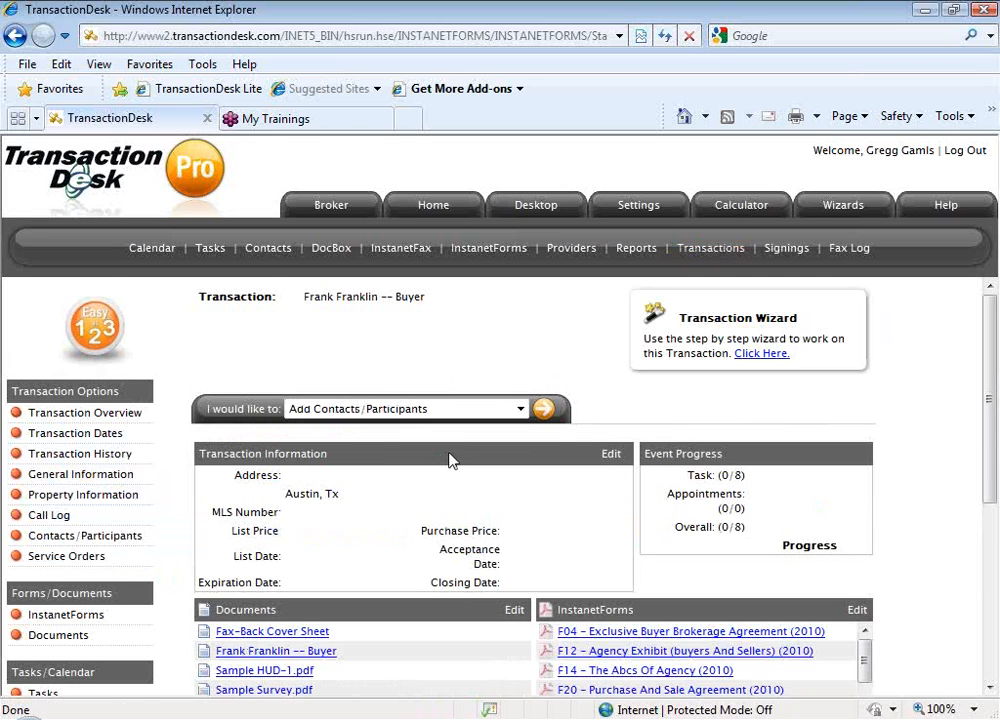
pyautogui.scroll(-1, 447, 460)
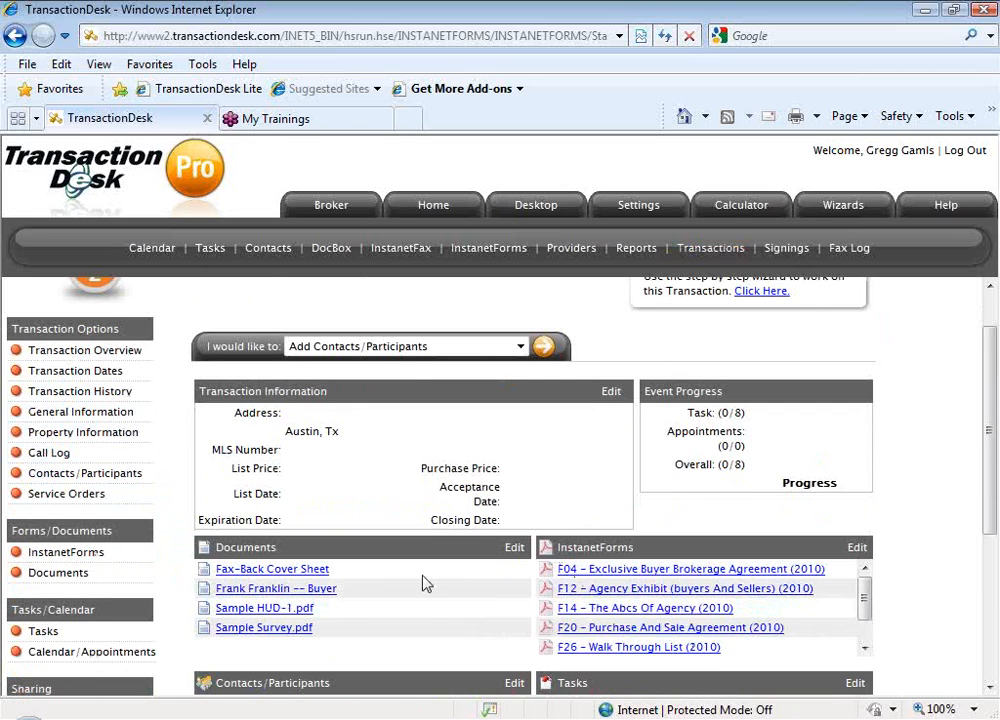
pyautogui.scroll(-2, 427, 583)
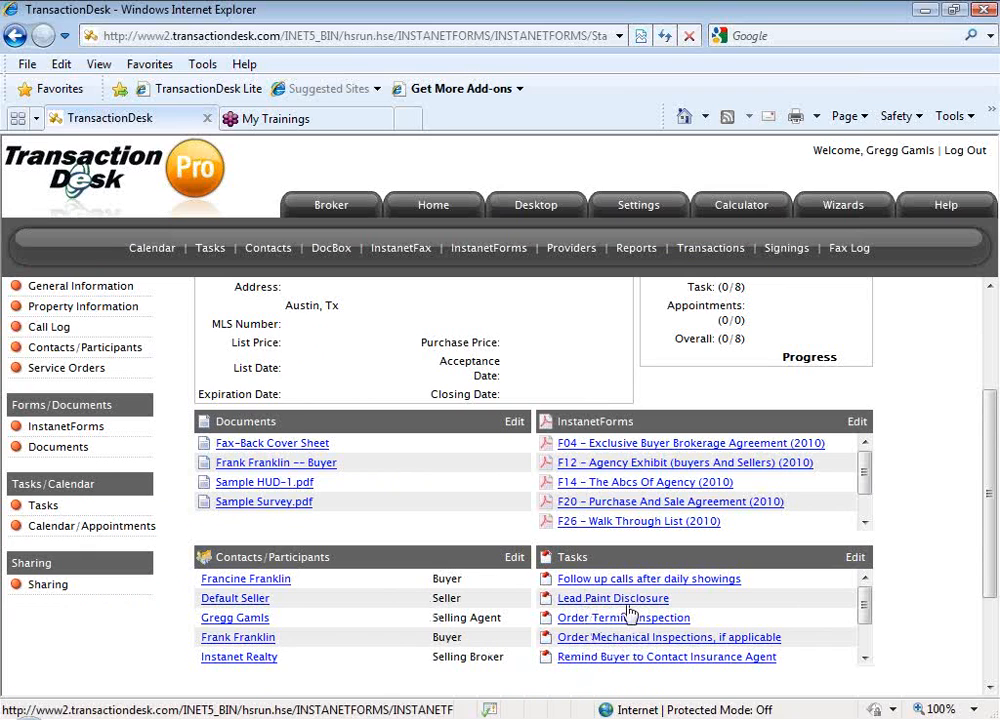
pyautogui.scroll(-1, 610, 605)
pyautogui.scroll(1, 615, 610)
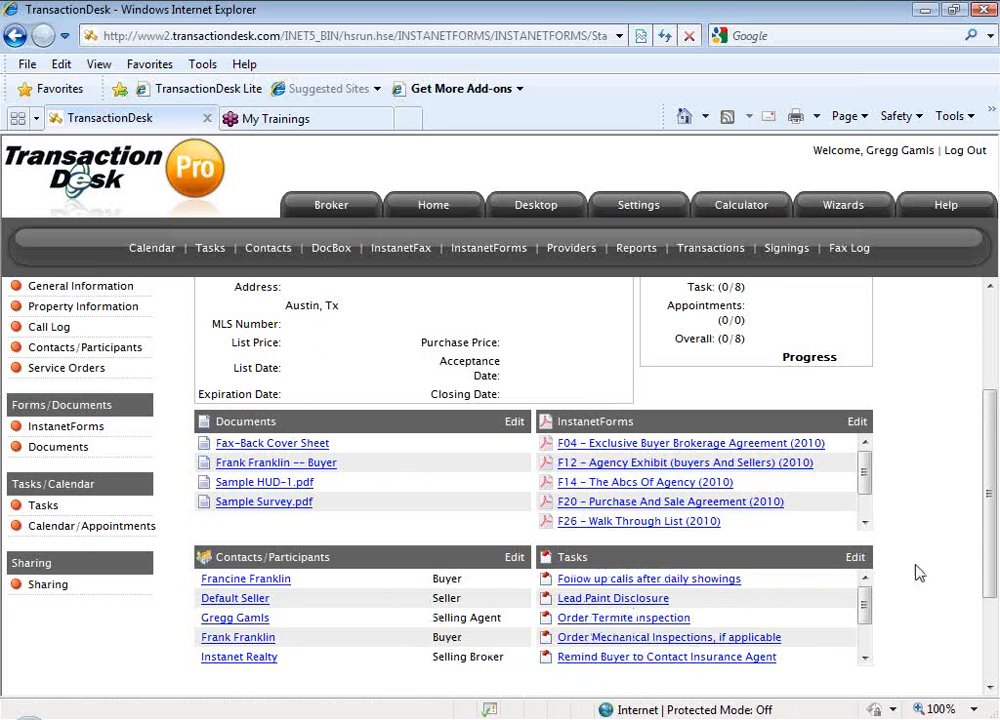
pyautogui.moveTo(991, 568); pyautogui.dragTo(993, 478)
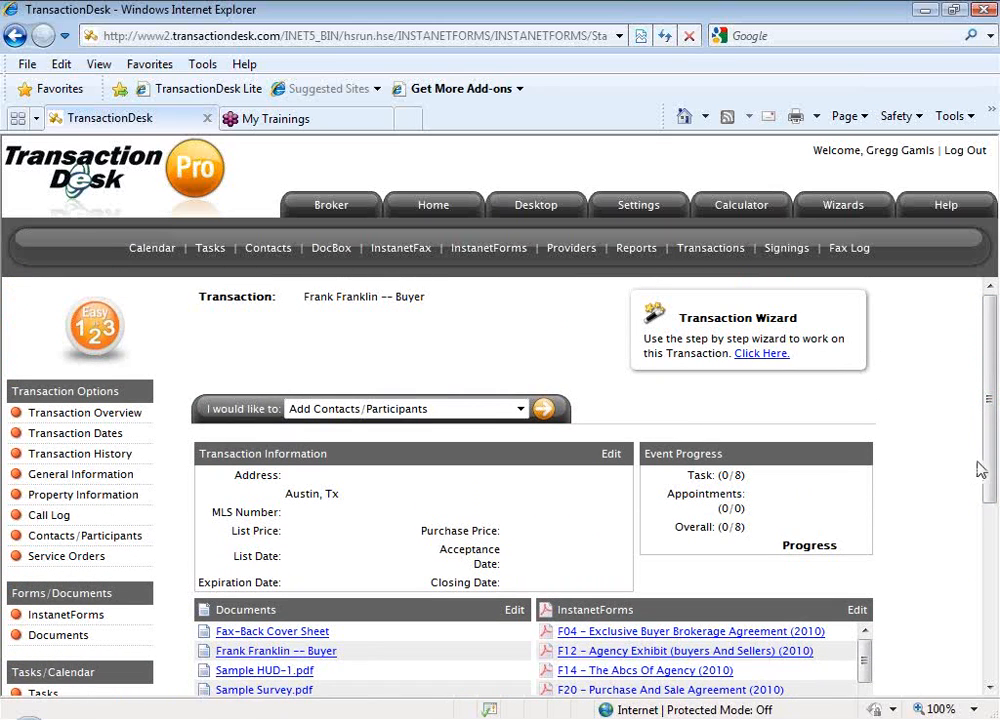
pyautogui.moveTo(991, 473); pyautogui.dragTo(964, 591)
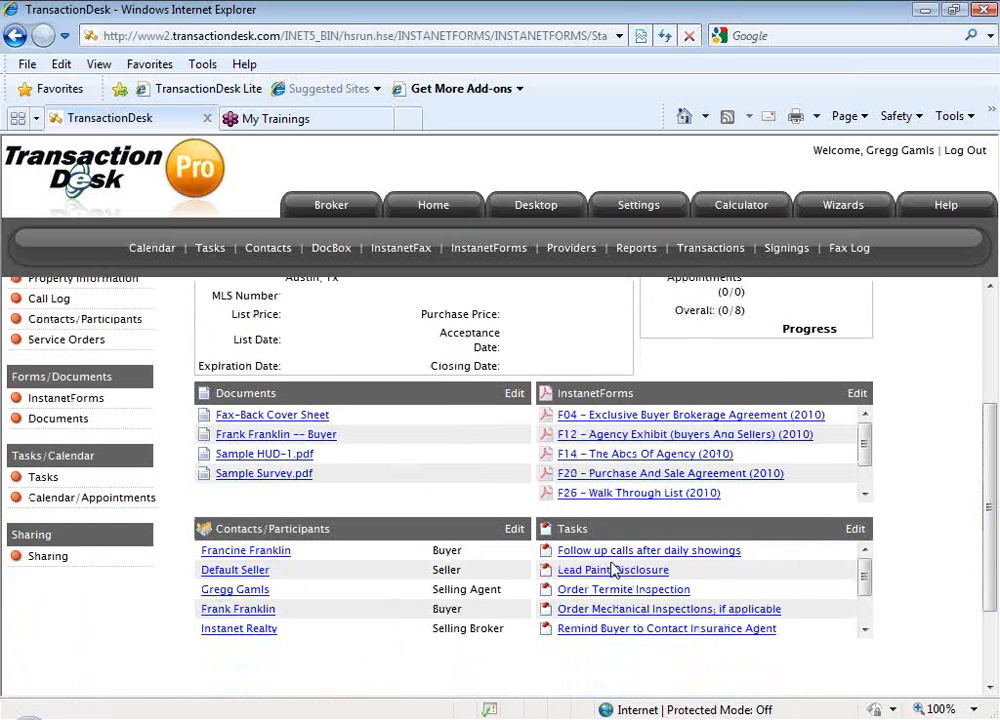
# View the Buyer transaction's sharing page, and examine its task list with the options for adding and importing tasks
pyautogui.click(48, 557)
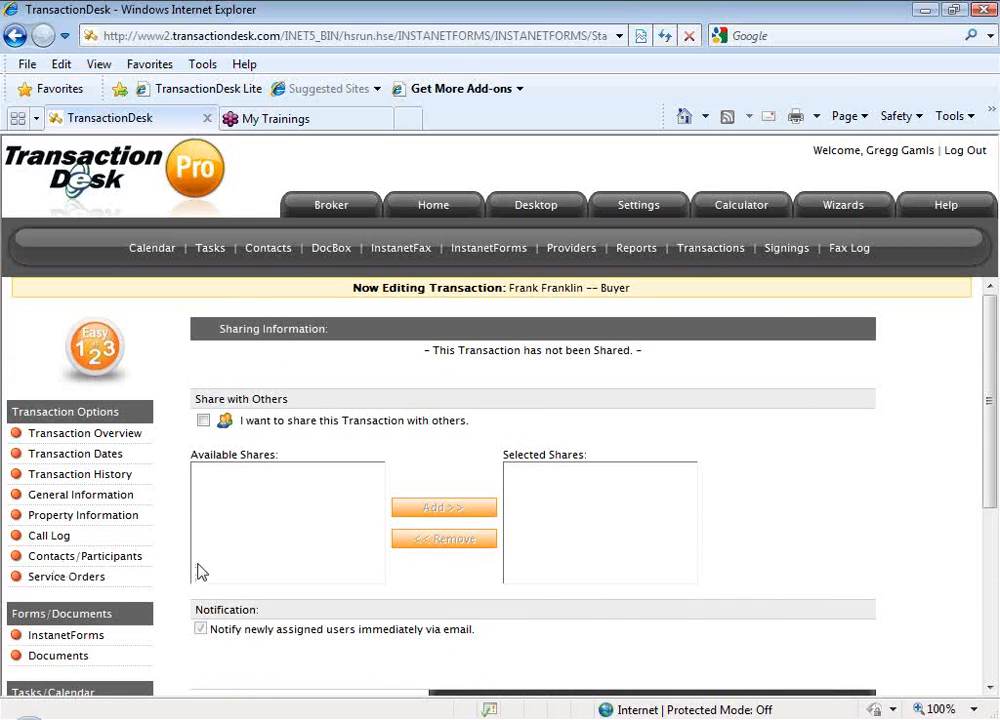
pyautogui.scroll(-1, 147, 580)
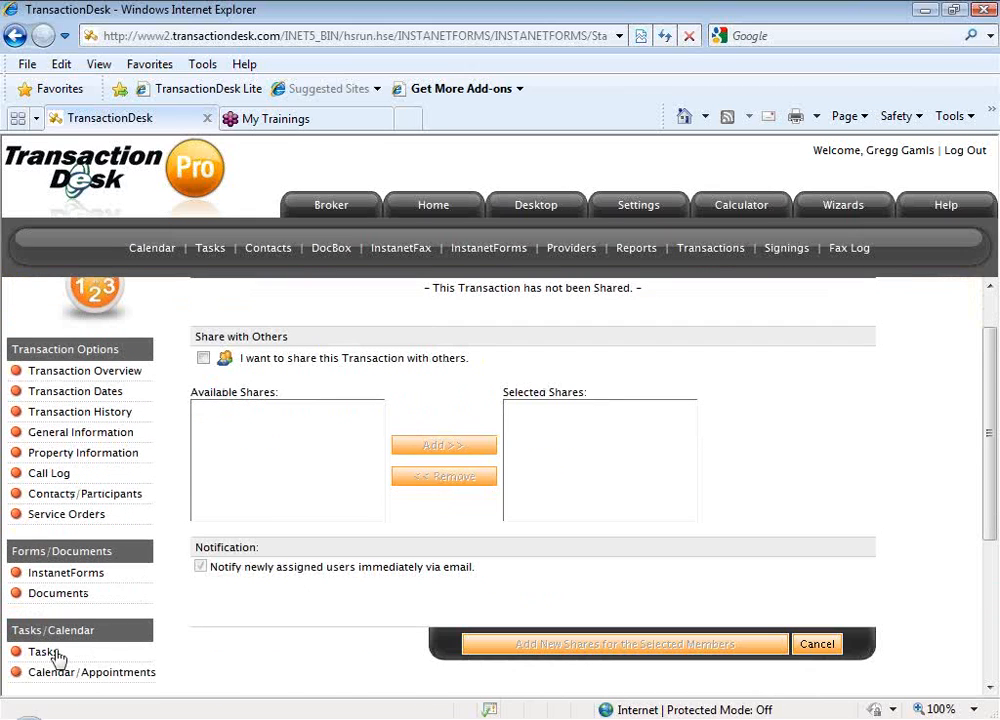
pyautogui.click(45, 653)
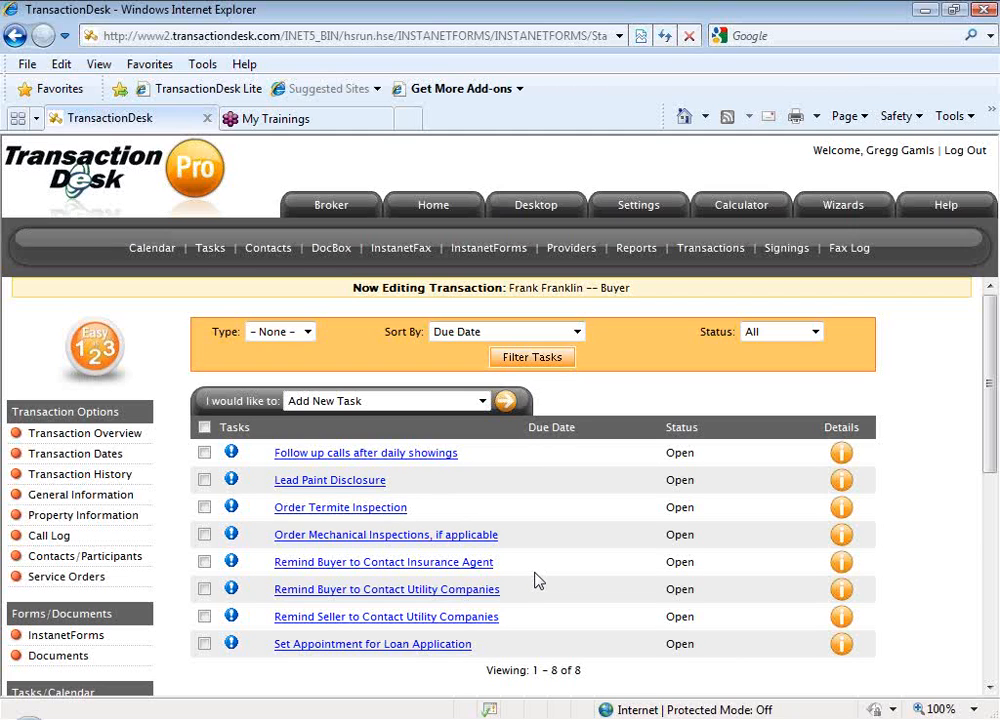
pyautogui.scroll(-1, 533, 580)
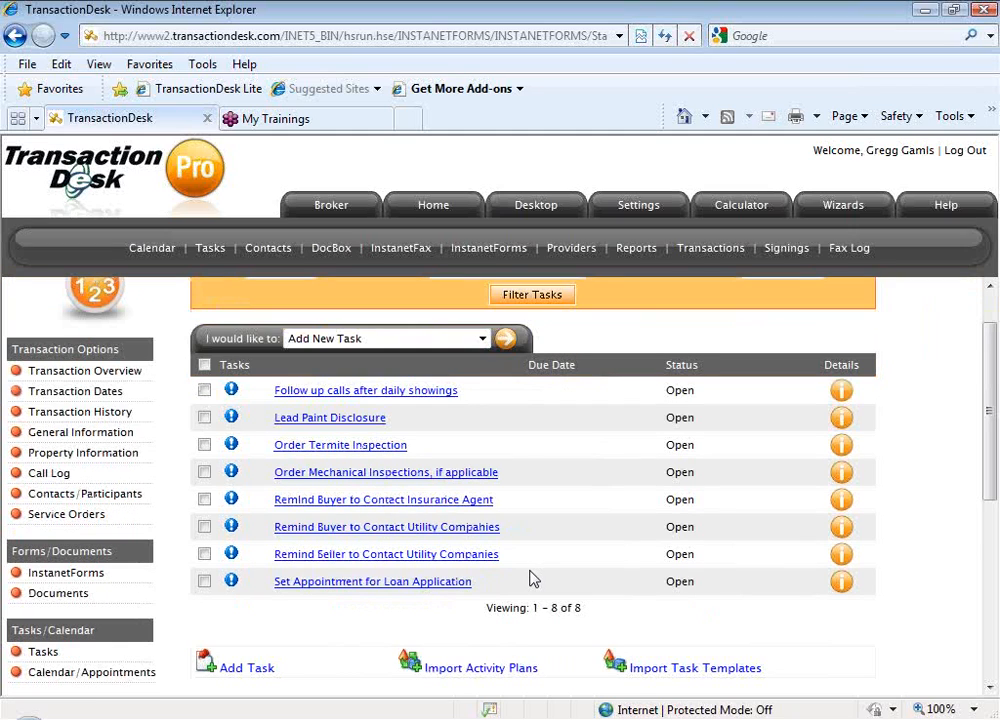
pyautogui.scroll(-1, 533, 581)
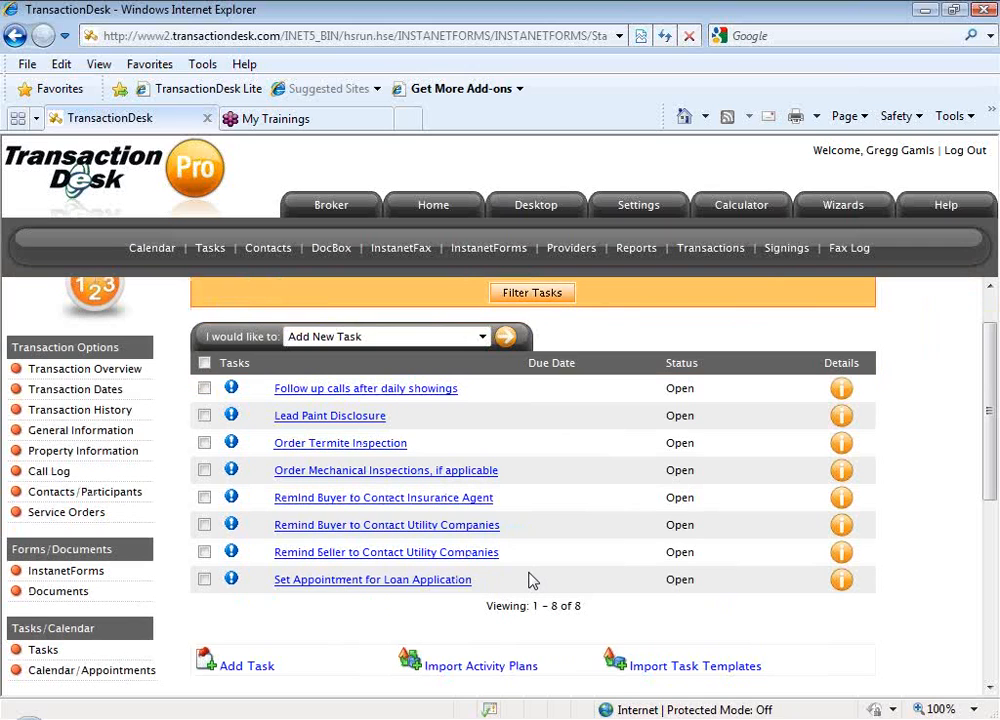
pyautogui.scroll(-1, 533, 581)
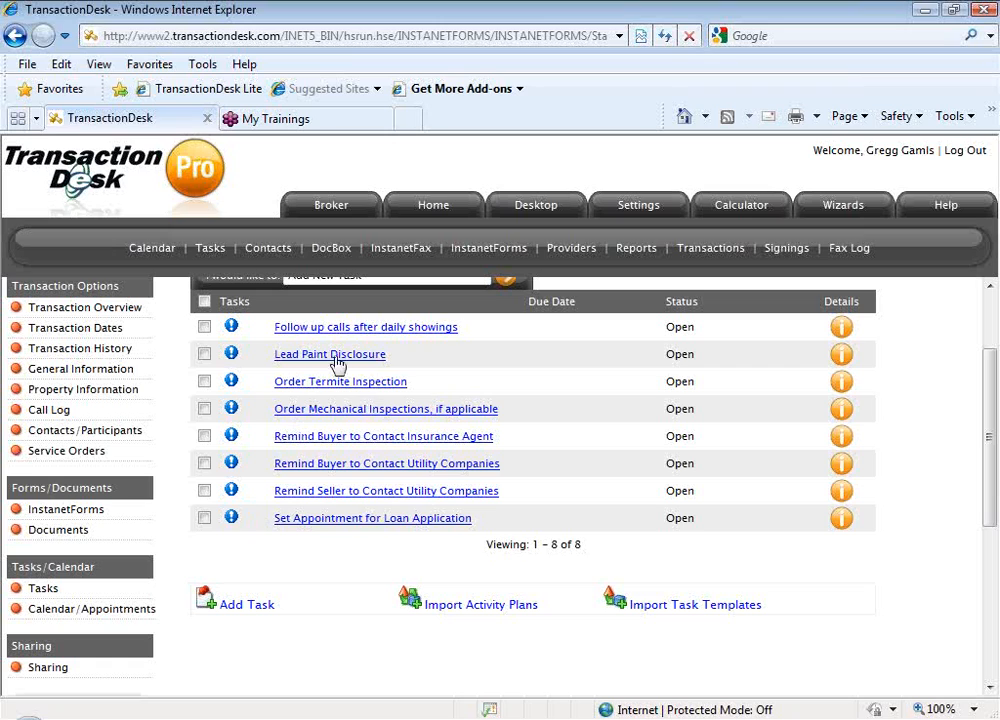
# Open the Sharing section in the settings to view the share groups
pyautogui.click(635, 215)
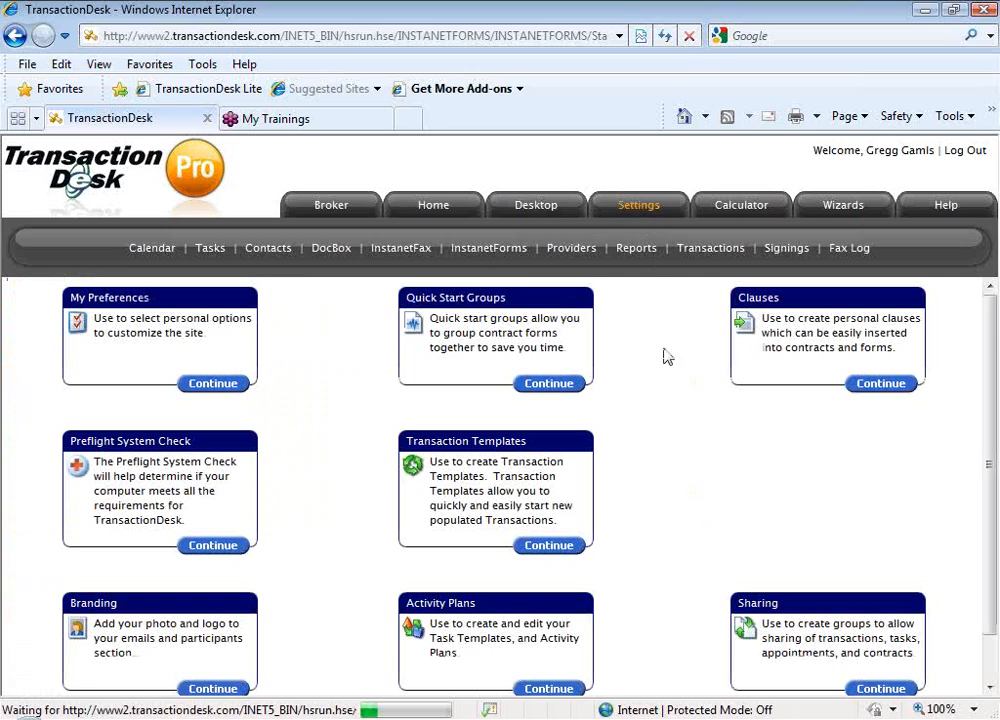
pyautogui.scroll(-1, 860, 640)
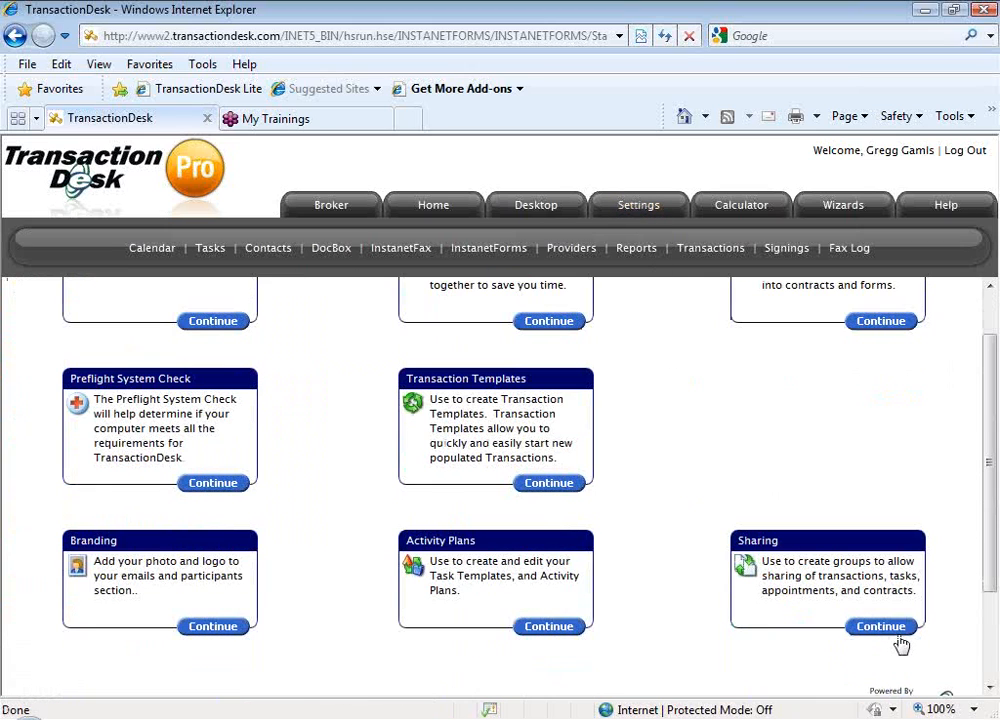
pyautogui.click(880, 627)
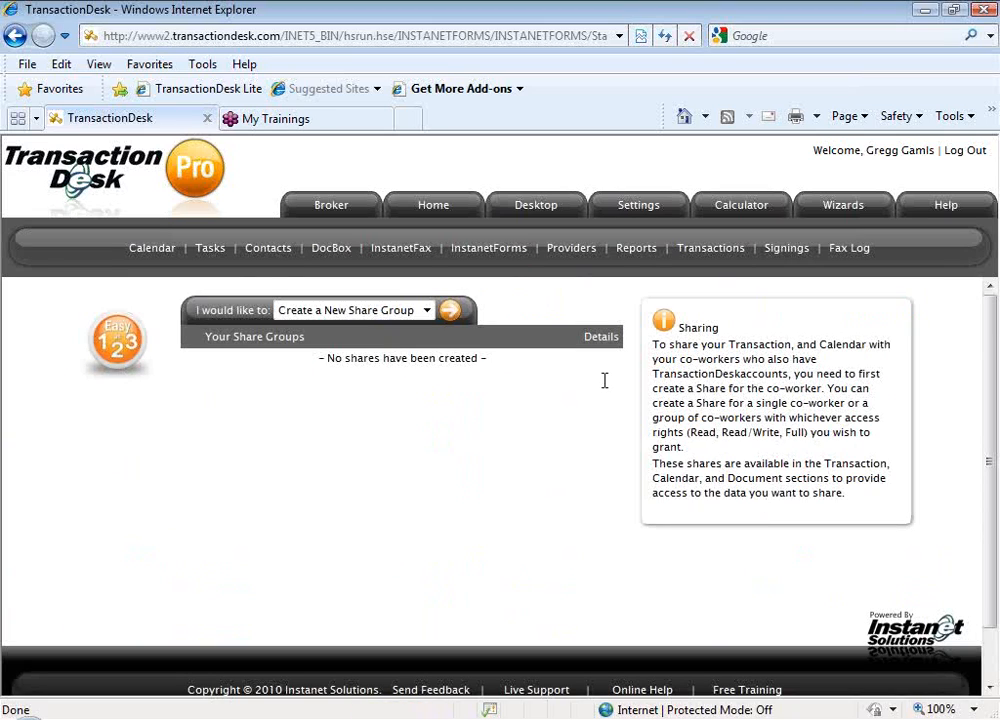
# Create a new share group named "Business Partner"
pyautogui.click(455, 318)
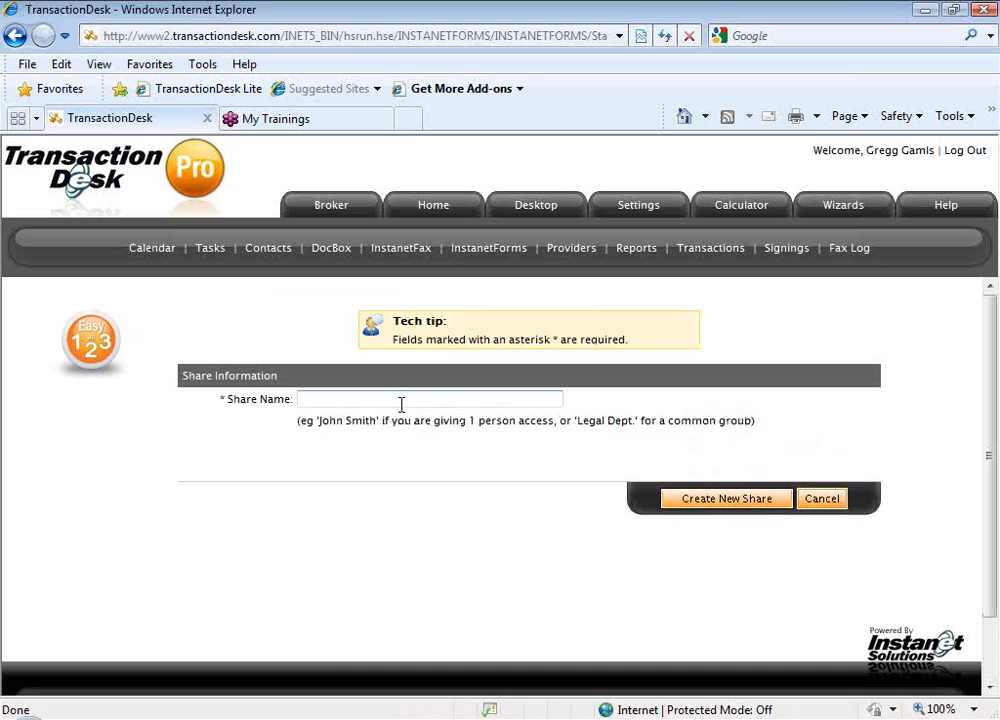
pyautogui.click(401, 400)
pyautogui.write('Business ')
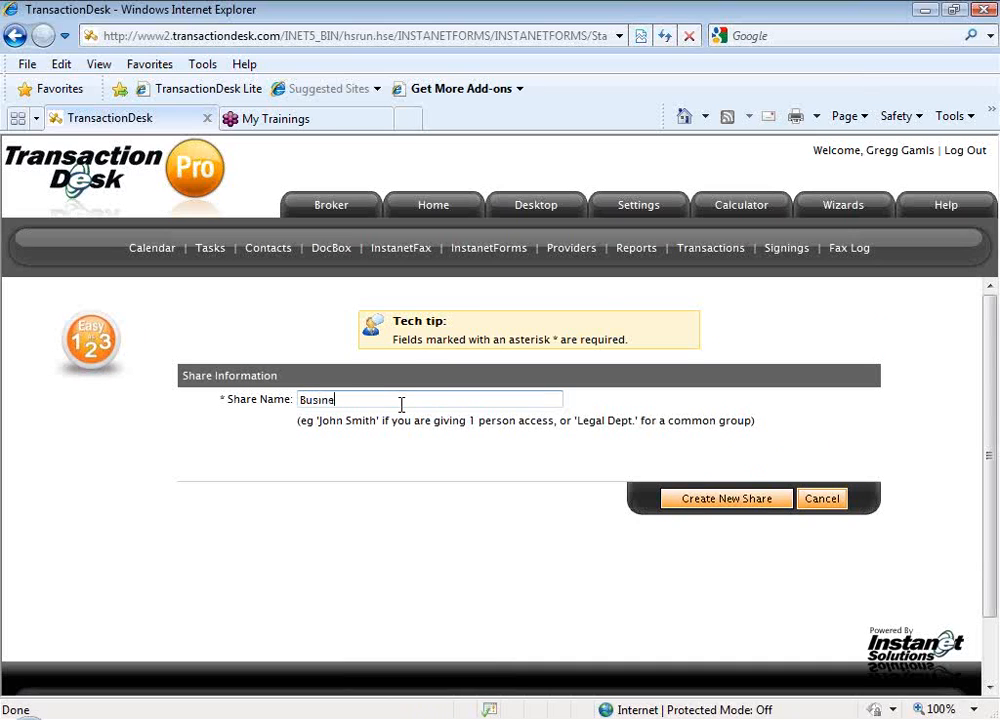
pyautogui.write('Partner')
pyautogui.click(743, 499)
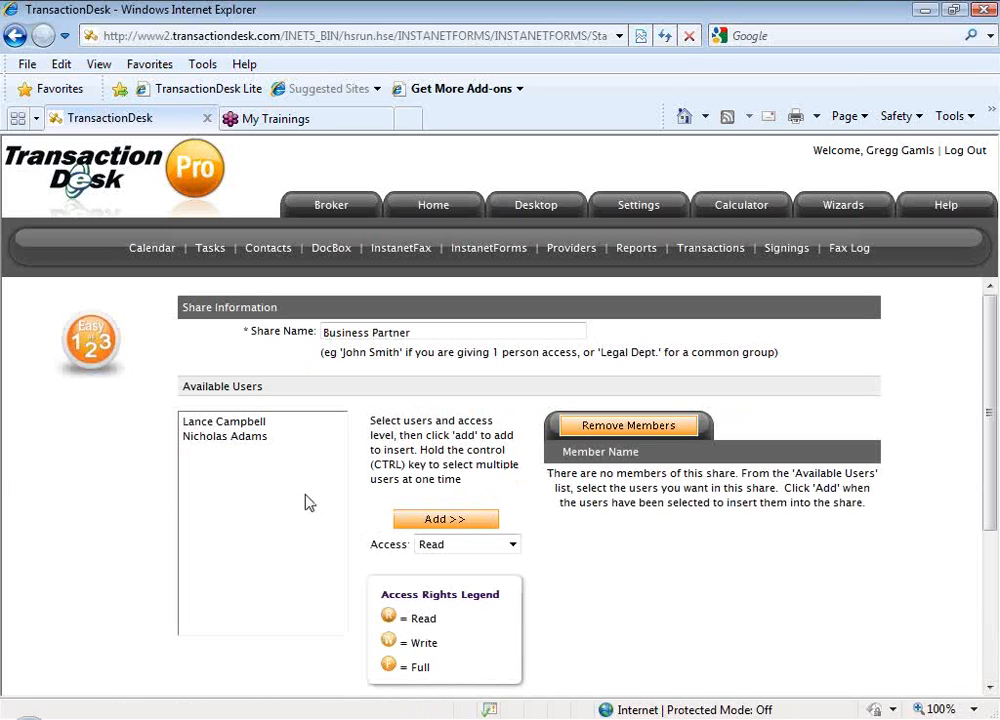
# Add the first available user to the Business Partner share with Full access
pyautogui.click(268, 423)
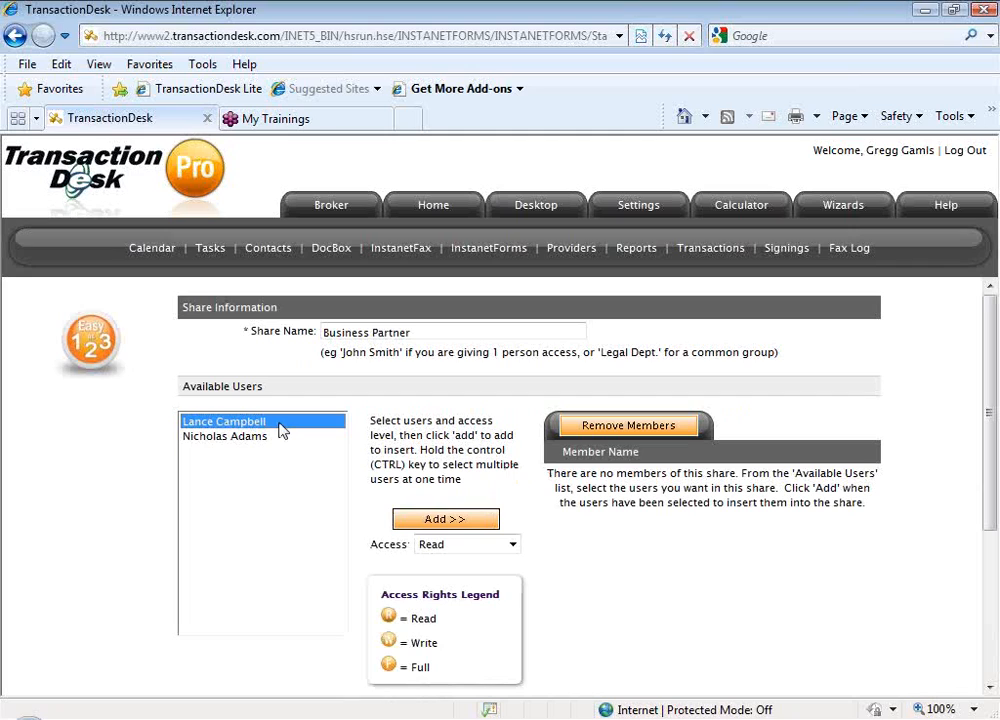
pyautogui.click(480, 545)
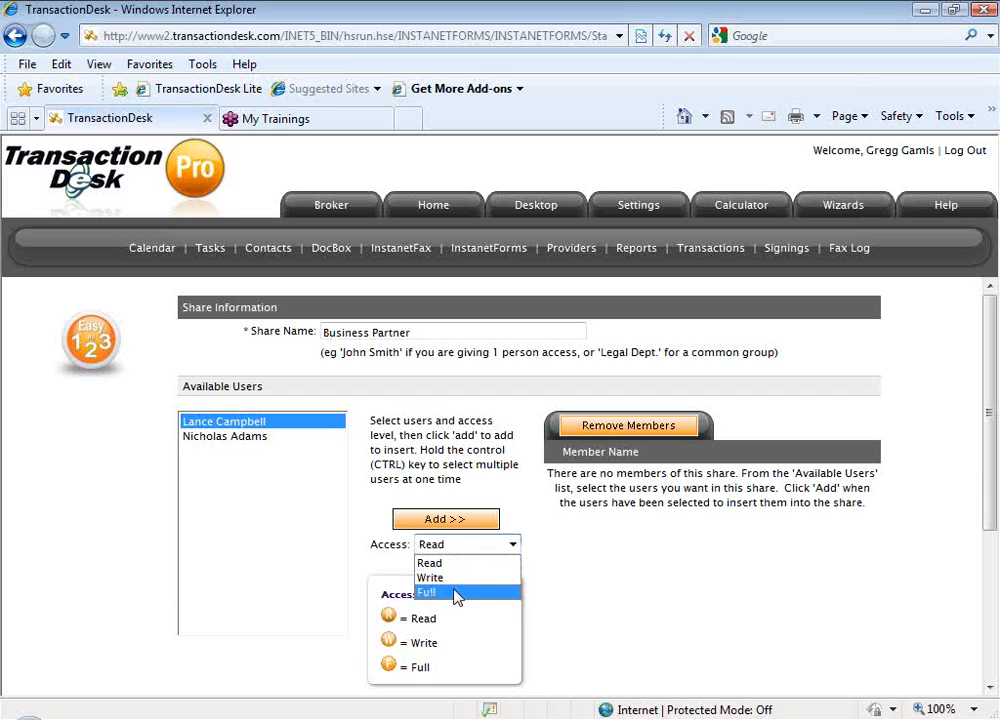
pyautogui.click(464, 592)
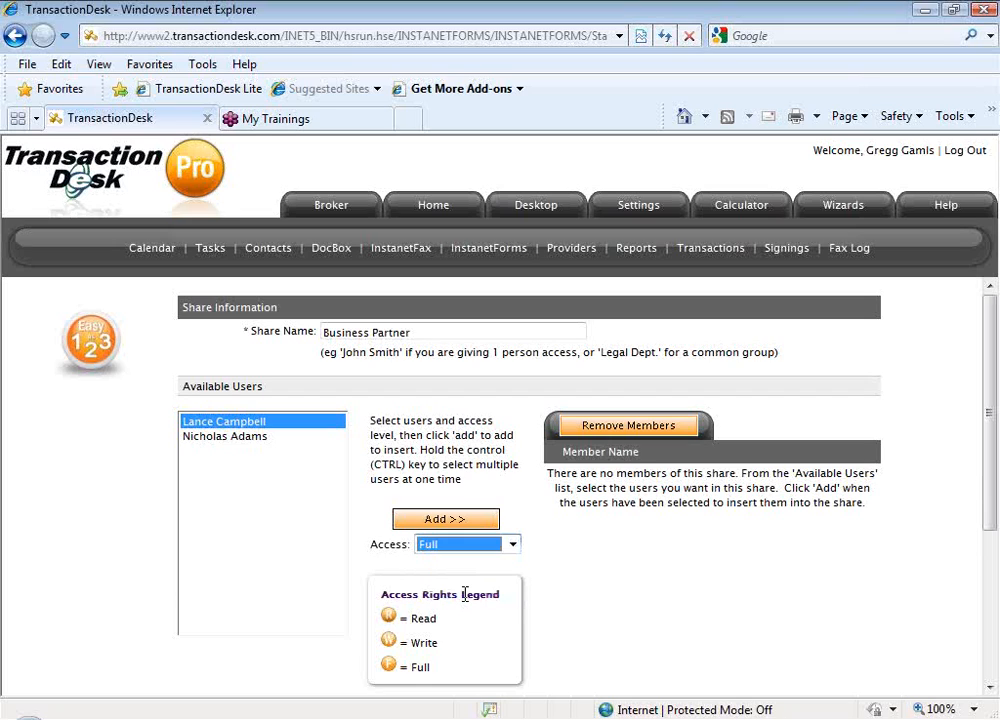
pyautogui.click(551, 569)
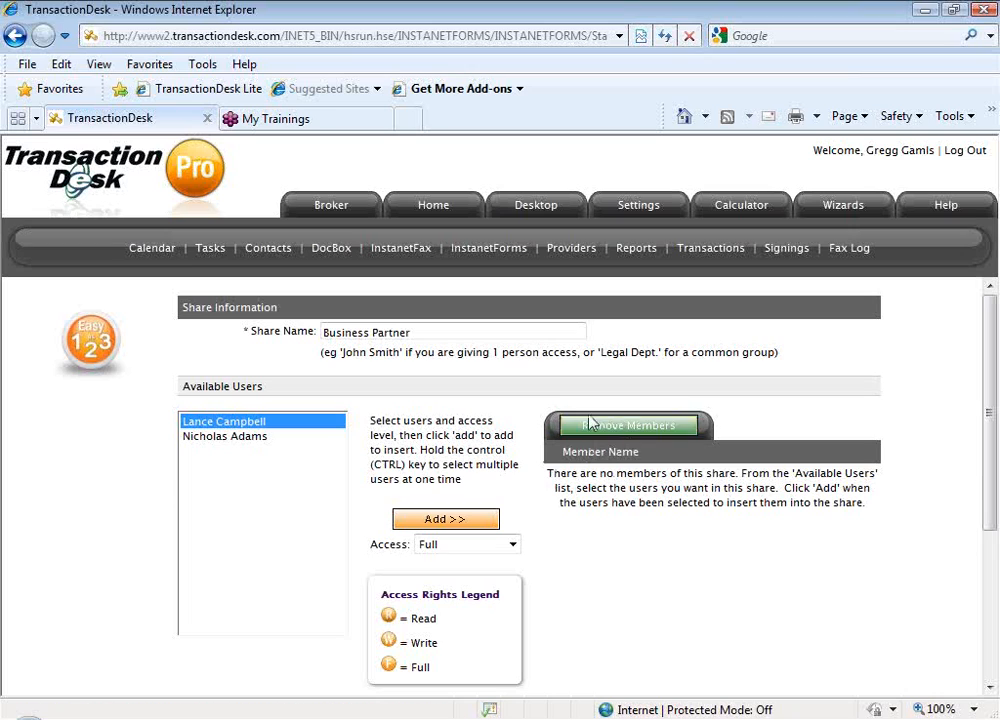
pyautogui.click(441, 522)
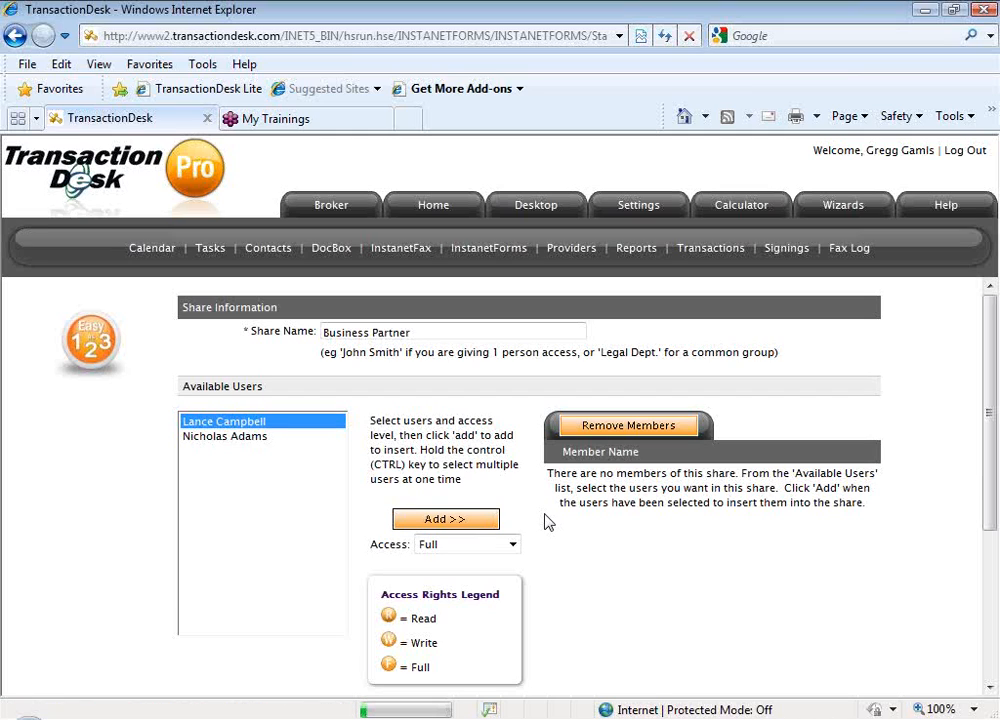
# Try to save the Business Partner share information
pyautogui.scroll(-1, 548, 522)
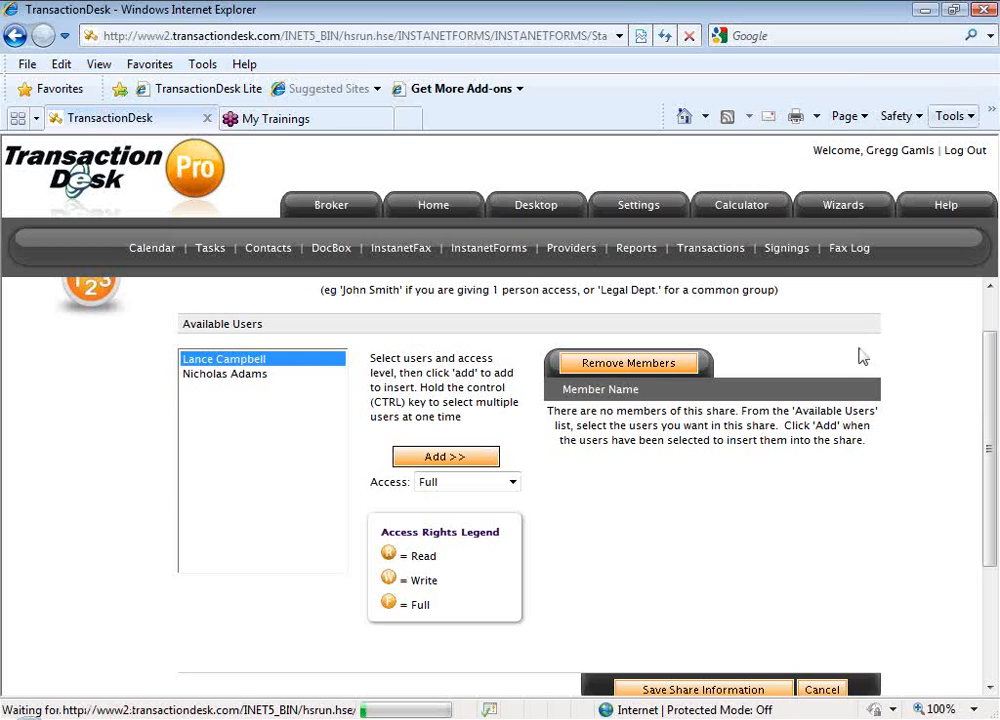
pyautogui.scroll(-1, 616, 494)
pyautogui.scroll(-2, 616, 494)
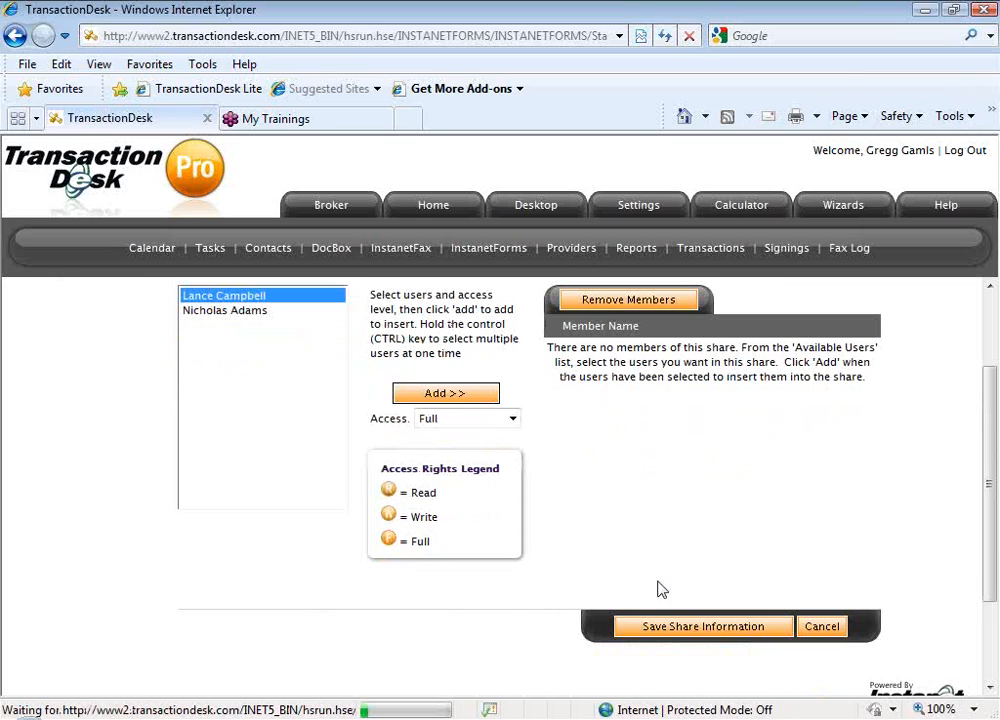
pyautogui.click(663, 624)
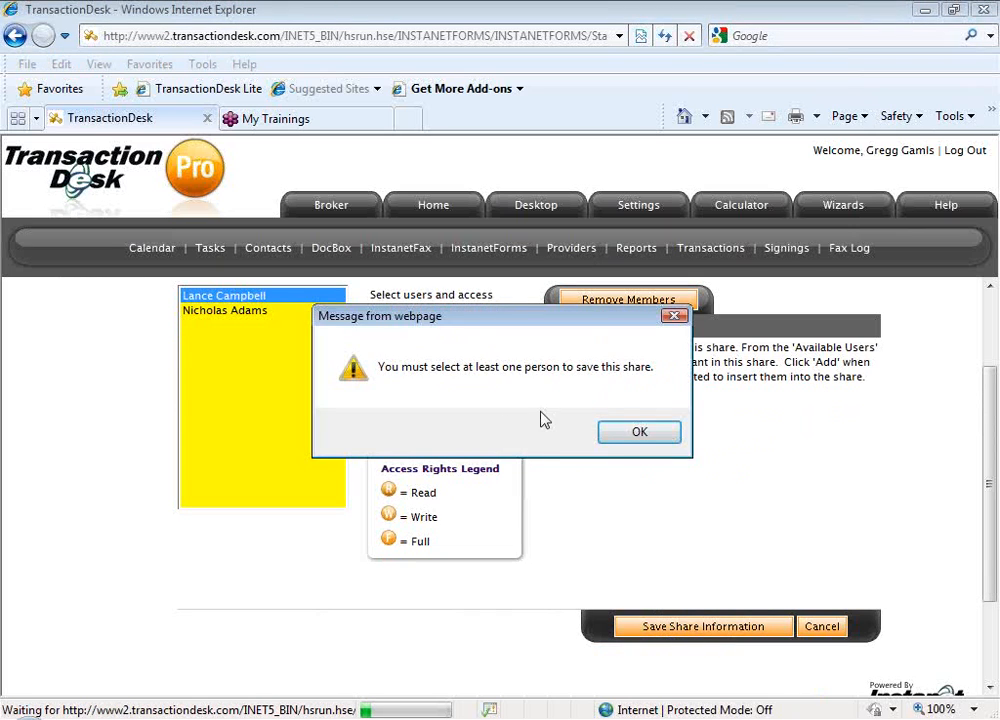
pyautogui.click(654, 432)
# Add the selected available user to the Business Partner share again with Write access
pyautogui.scroll(3, 603, 469)
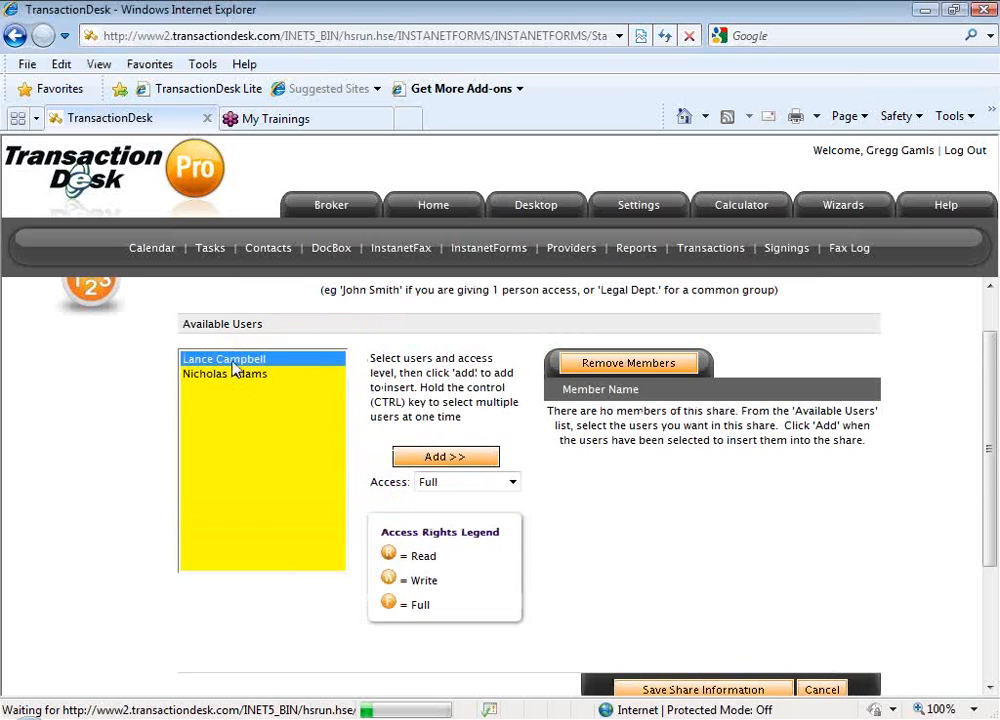
pyautogui.click(467, 482)
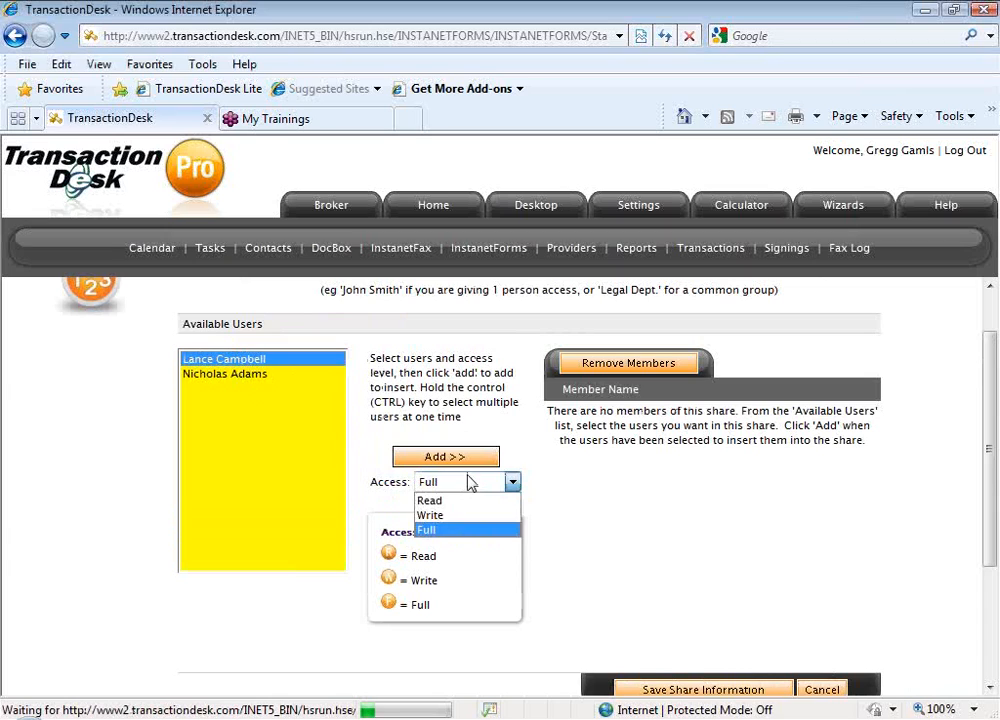
pyautogui.click(474, 514)
pyautogui.click(479, 463)
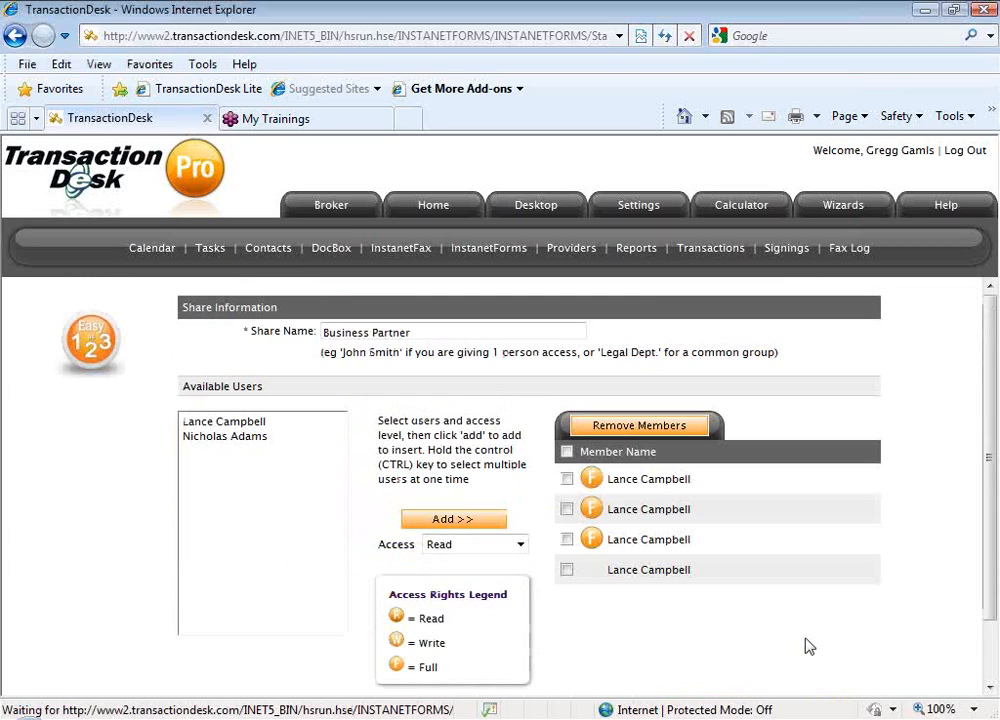
# Remove the three duplicate member entries from the Business Partner share, keeping the first Full-access entry, and save the share
pyautogui.click(567, 509)
pyautogui.click(567, 539)
pyautogui.click(567, 570)
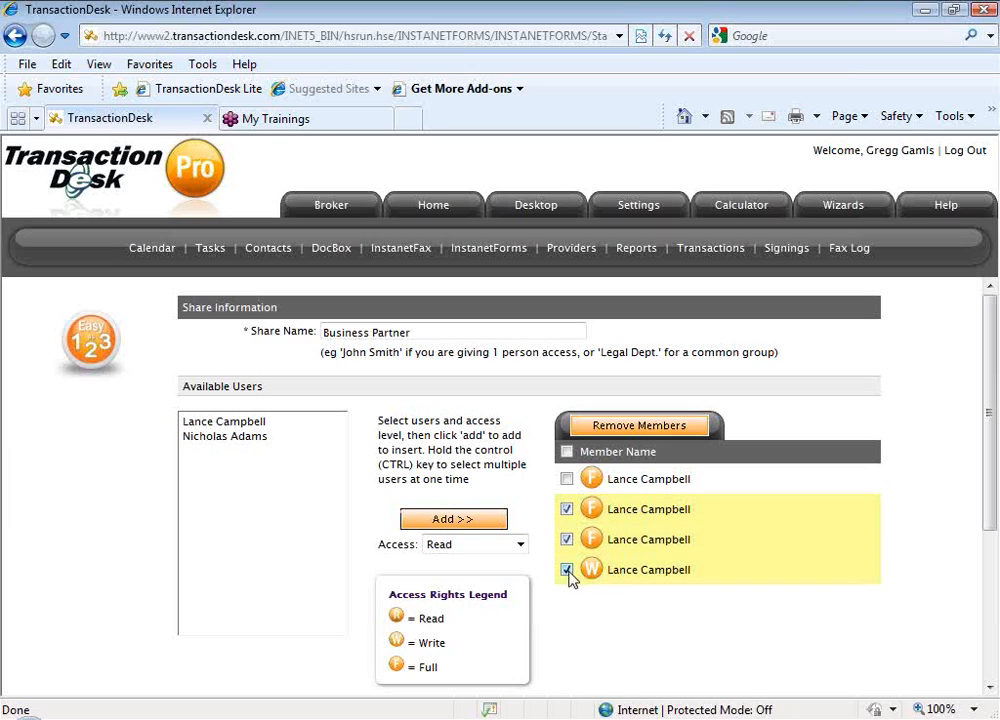
pyautogui.scroll(-1, 603, 591)
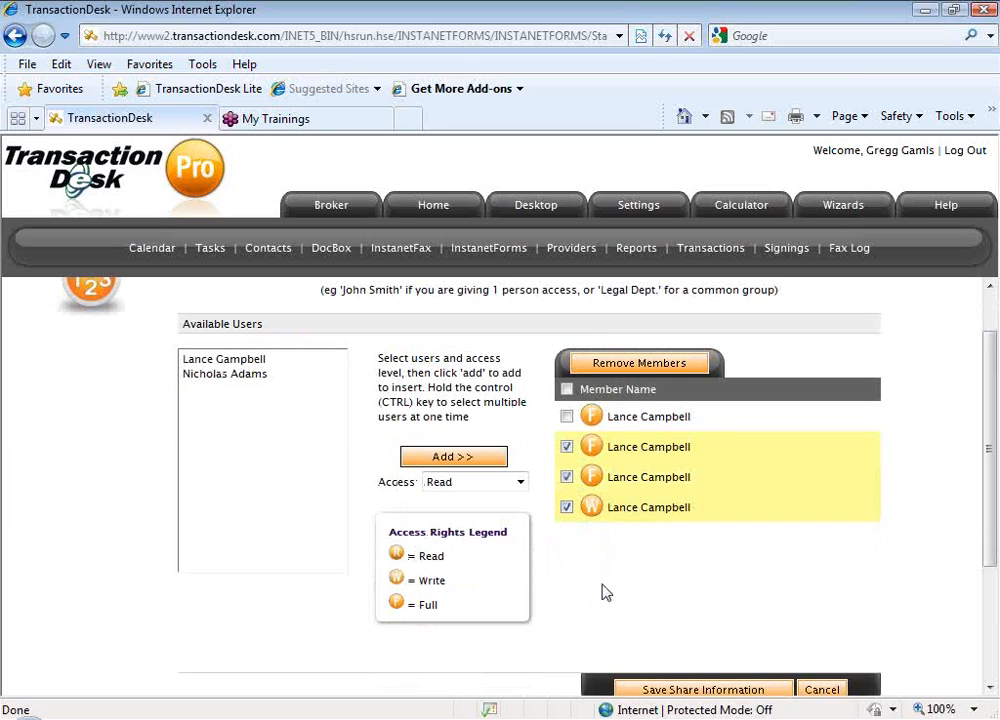
pyautogui.click(640, 363)
pyautogui.click(572, 433)
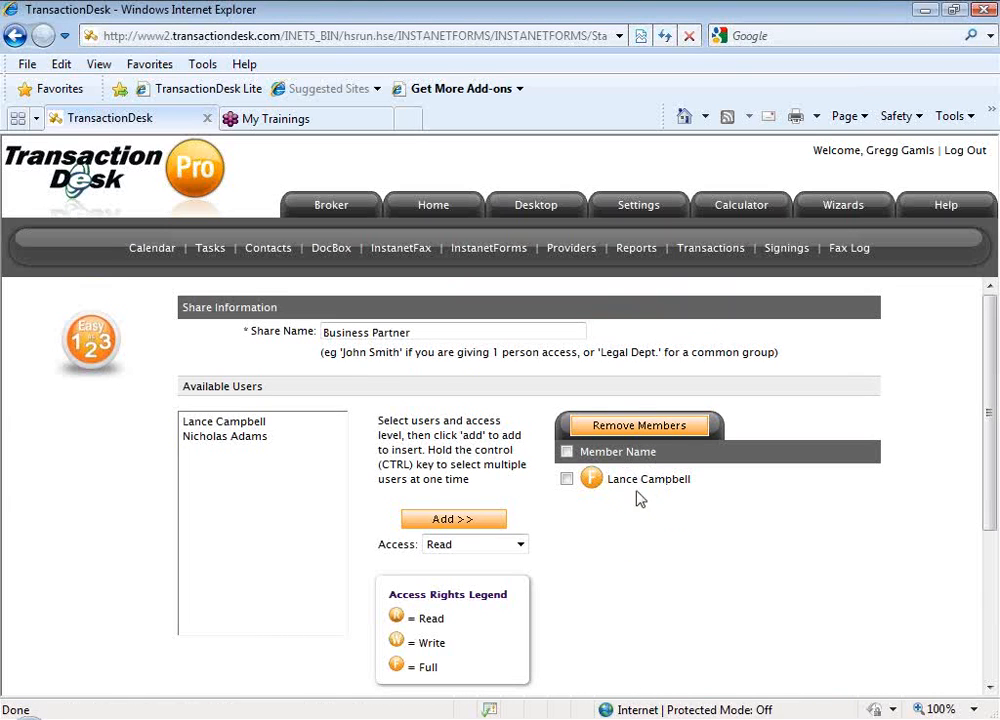
pyautogui.scroll(-1, 645, 528)
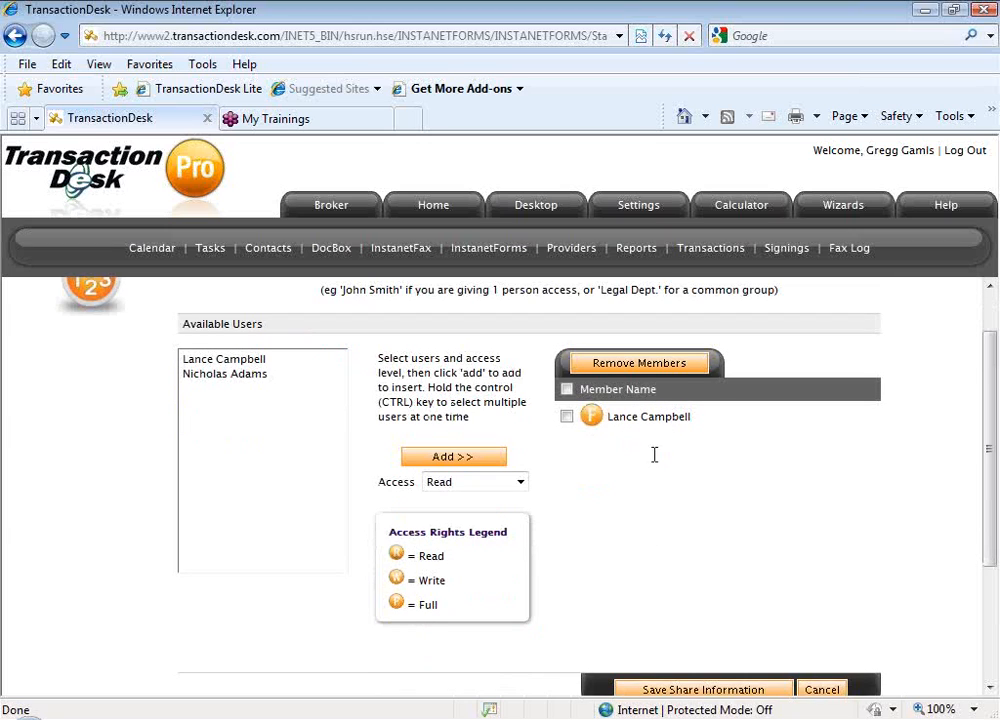
pyautogui.scroll(-1, 646, 437)
pyautogui.click(715, 630)
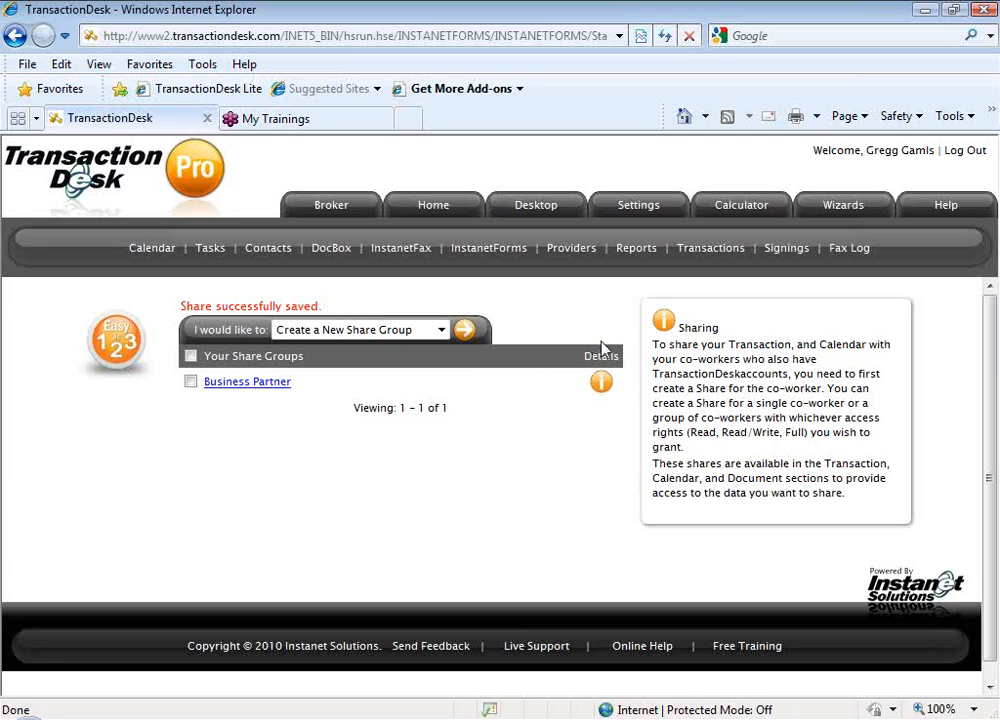
# Open the first Buyer transaction in the transactions list and go to its sharing page
pyautogui.click(712, 250)
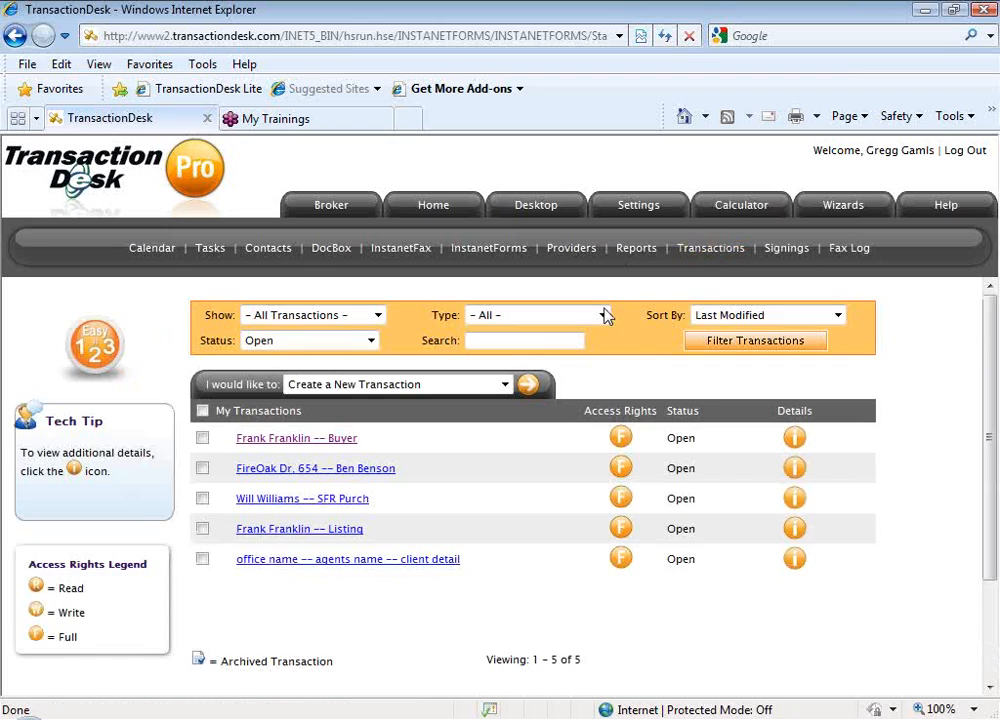
pyautogui.click(347, 448)
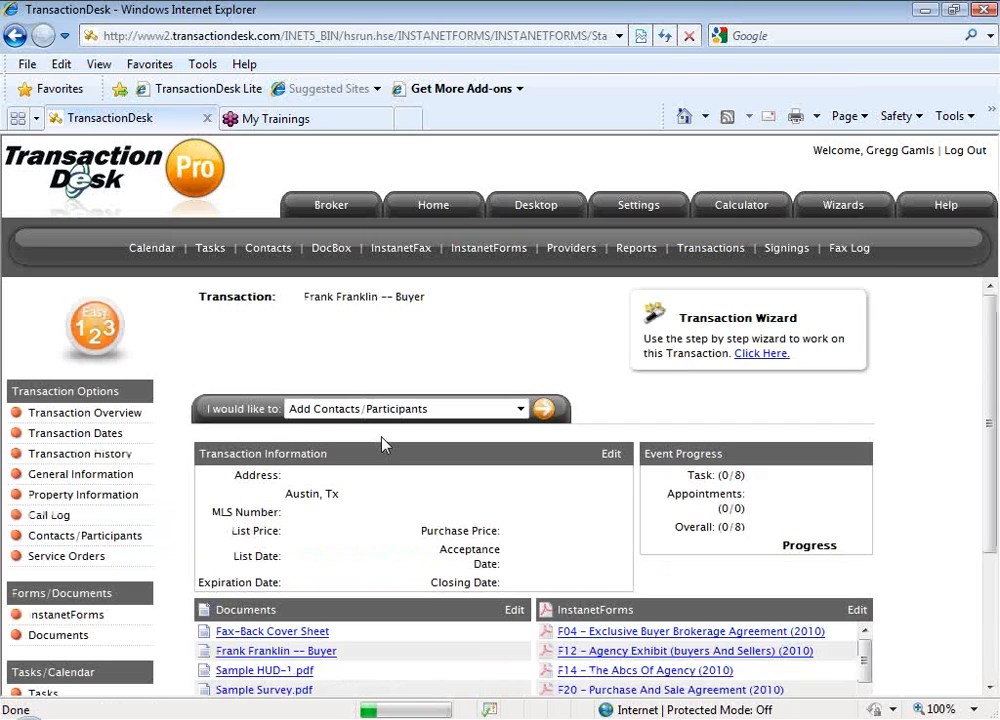
pyautogui.scroll(-2, 290, 510)
pyautogui.scroll(-2, 290, 515)
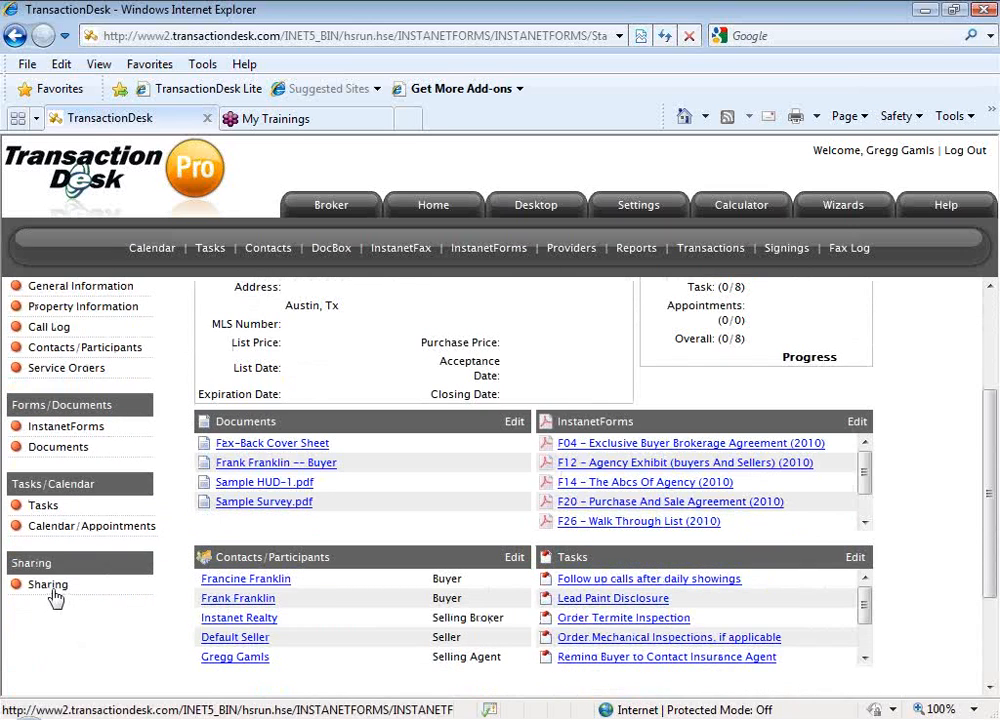
pyautogui.click(48, 586)
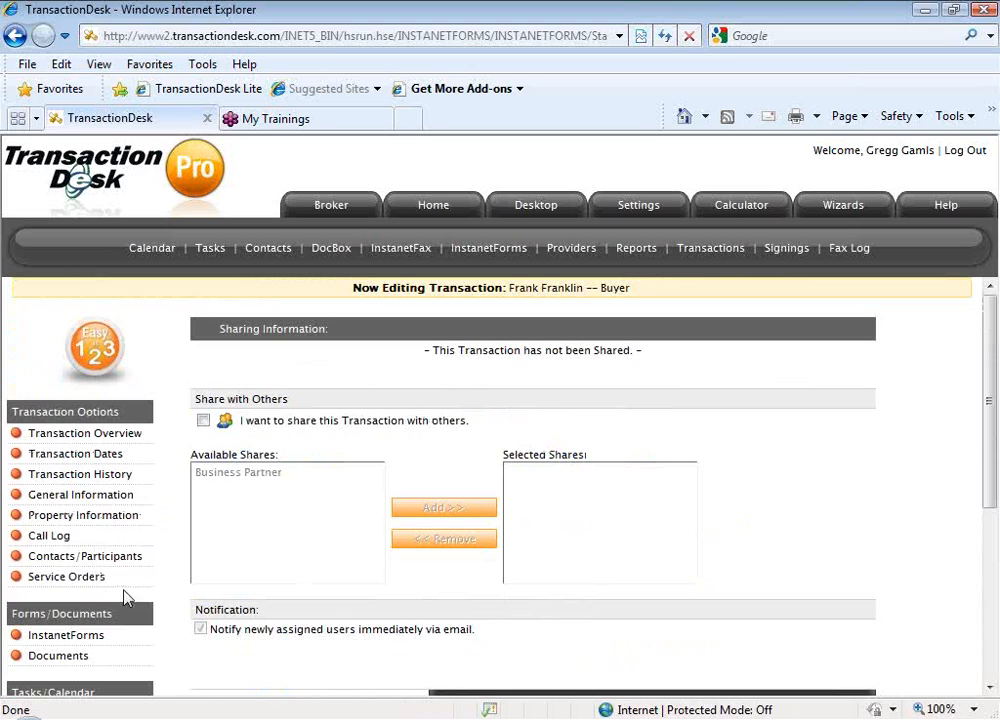
# Enable sharing for the Buyer transaction and share it with the Business Partner group, keeping the immediate email notification
pyautogui.click(204, 420)
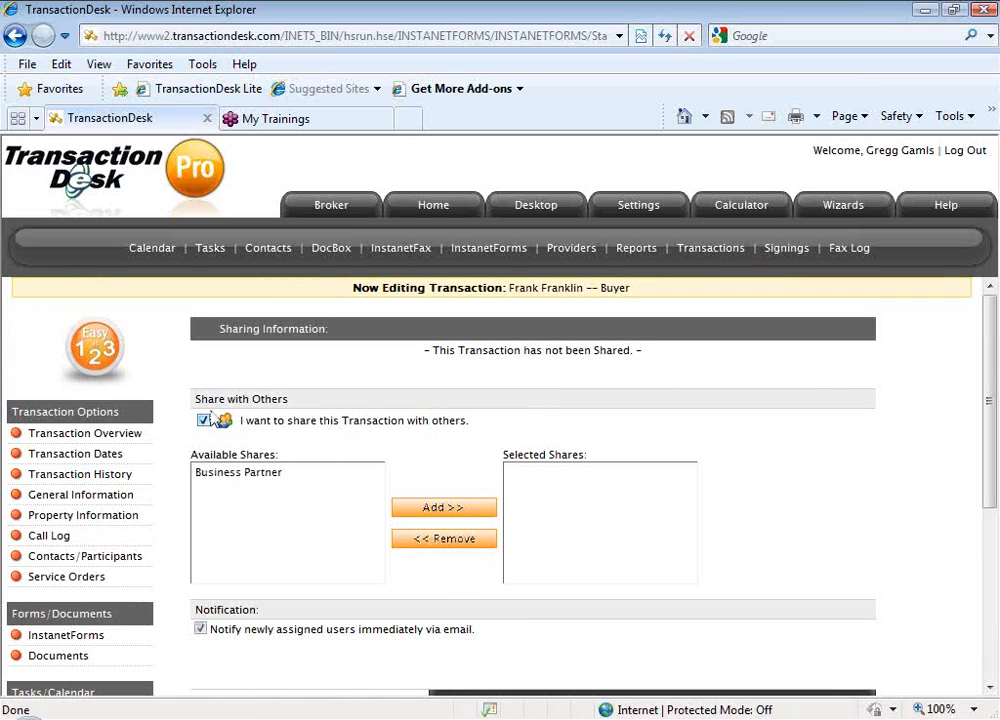
pyautogui.click(230, 474)
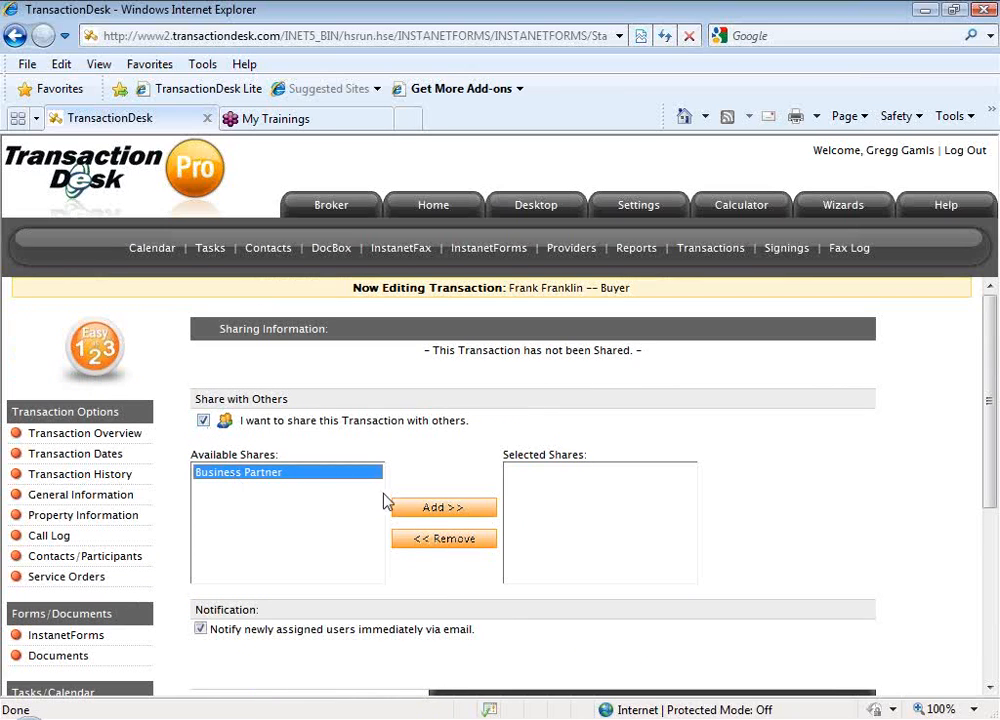
pyautogui.click(413, 510)
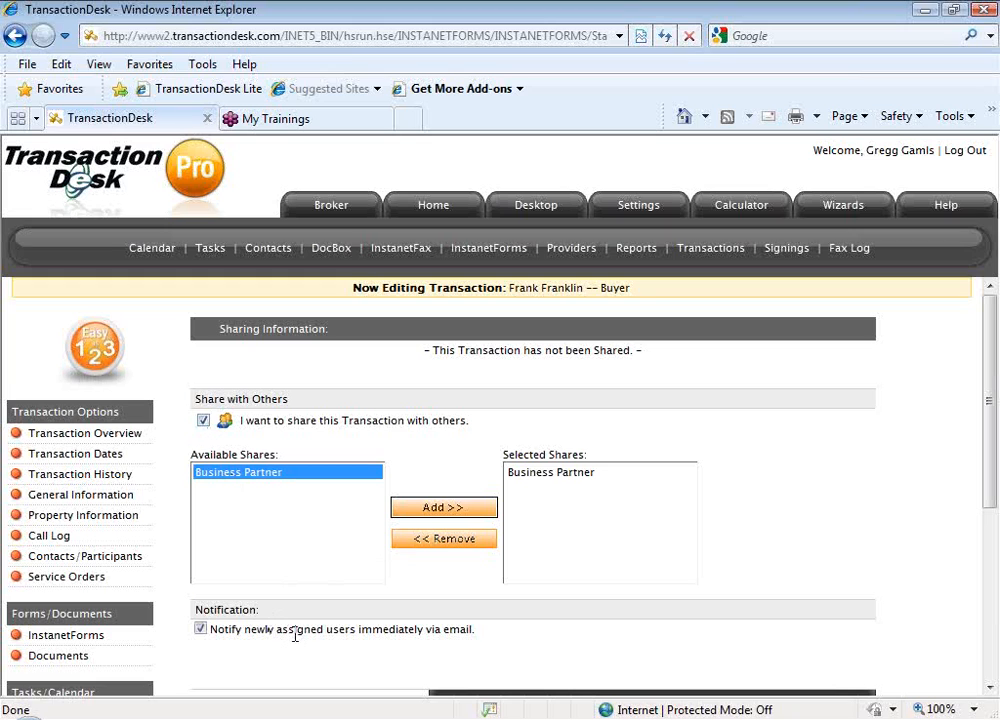
pyautogui.scroll(-1, 340, 636)
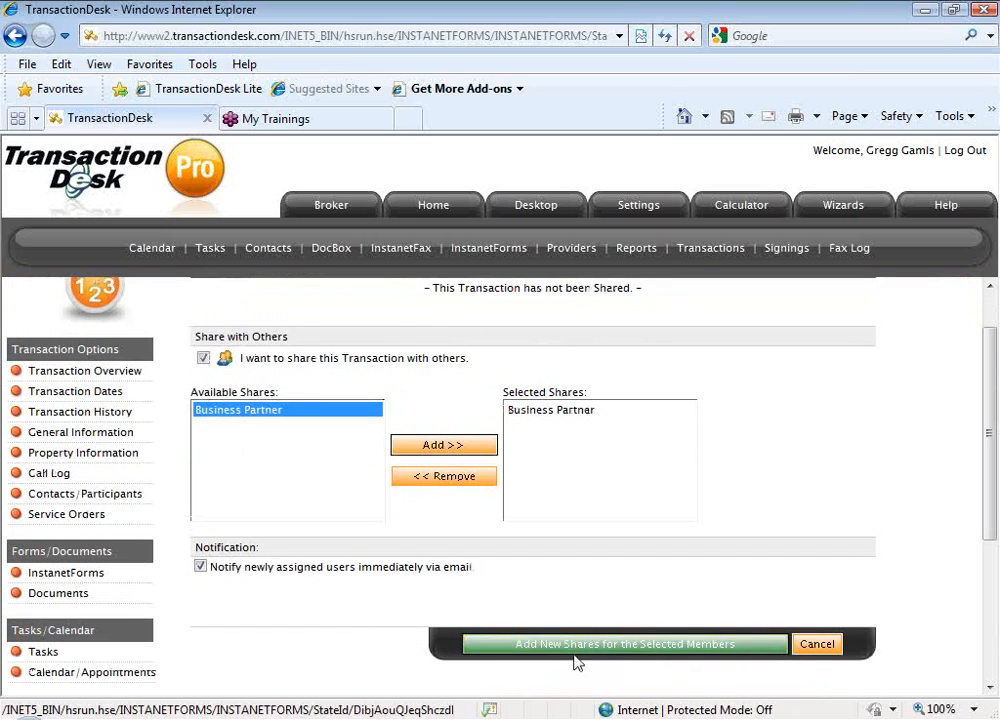
pyautogui.click(605, 645)
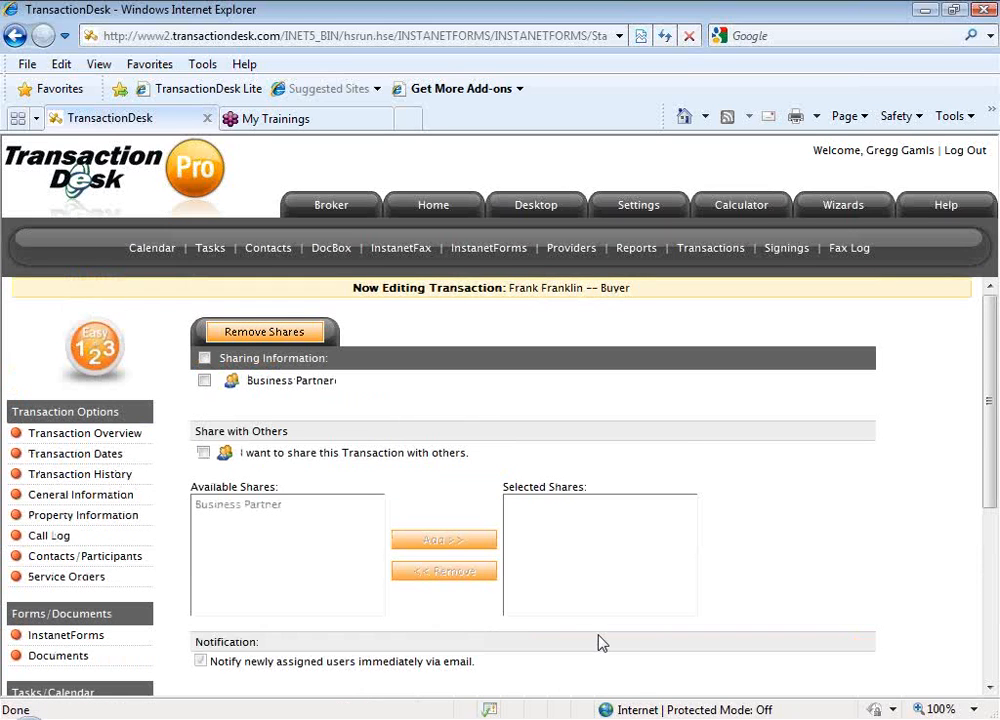
# Open the "Order Mechanical Inspections, if applicable" task from the Buyer transaction's task list
pyautogui.scroll(-1, 210, 630)
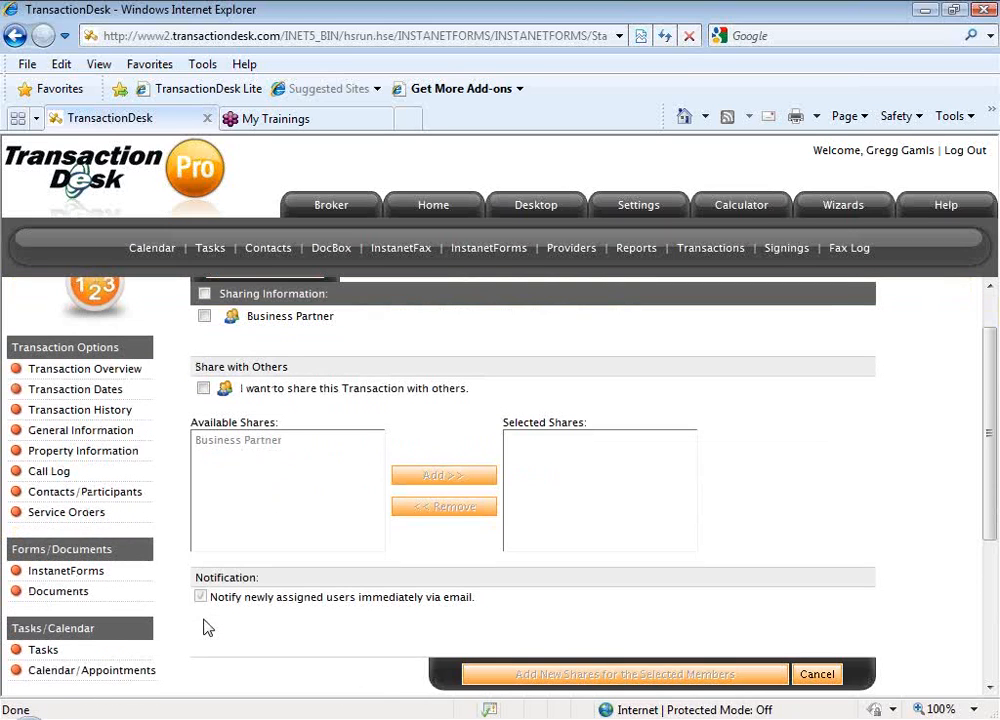
pyautogui.scroll(-1, 207, 627)
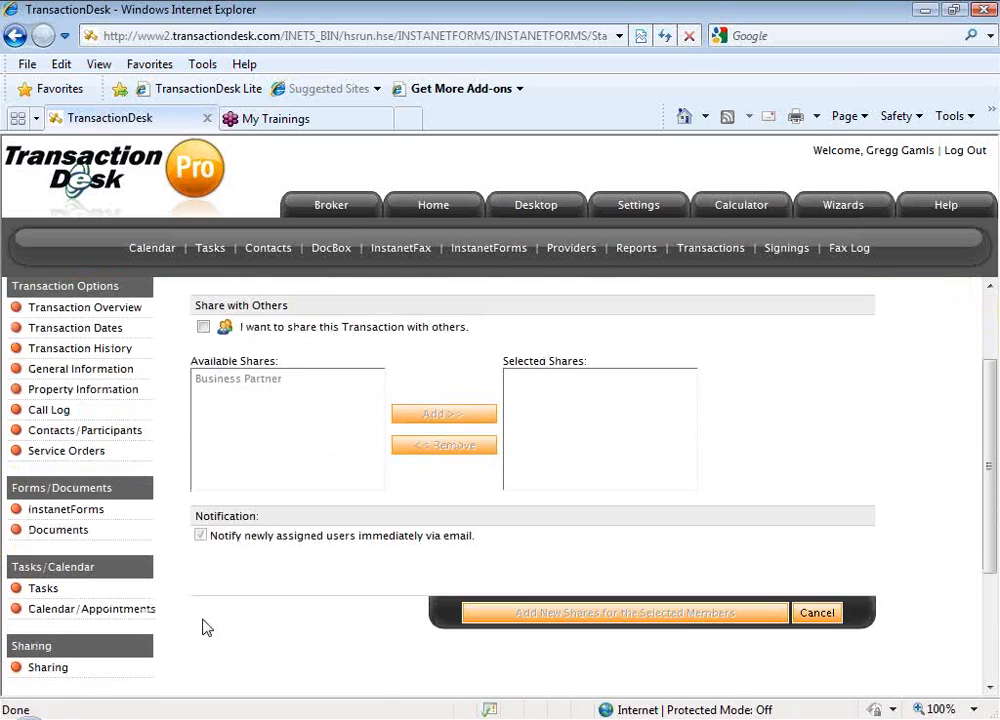
pyautogui.click(70, 593)
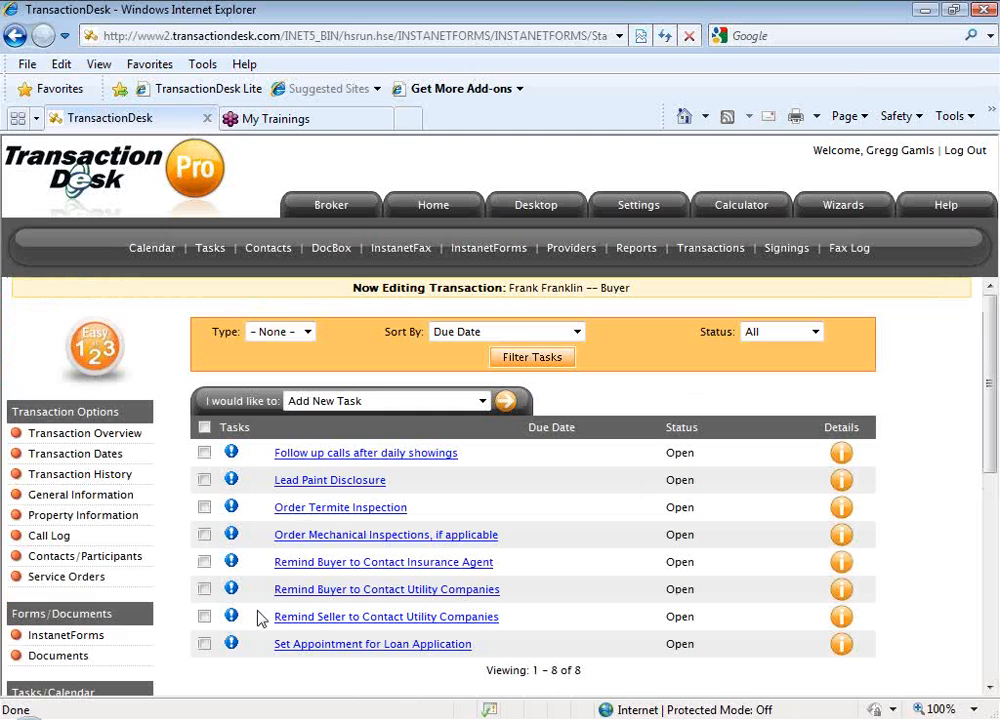
pyautogui.scroll(-1, 261, 624)
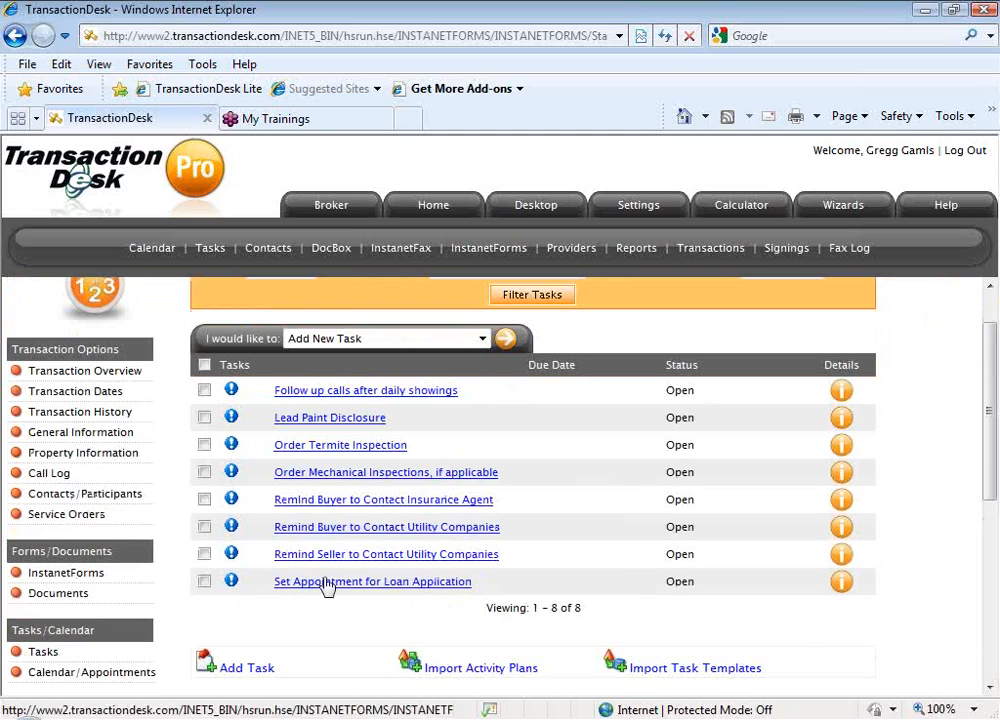
pyautogui.click(346, 476)
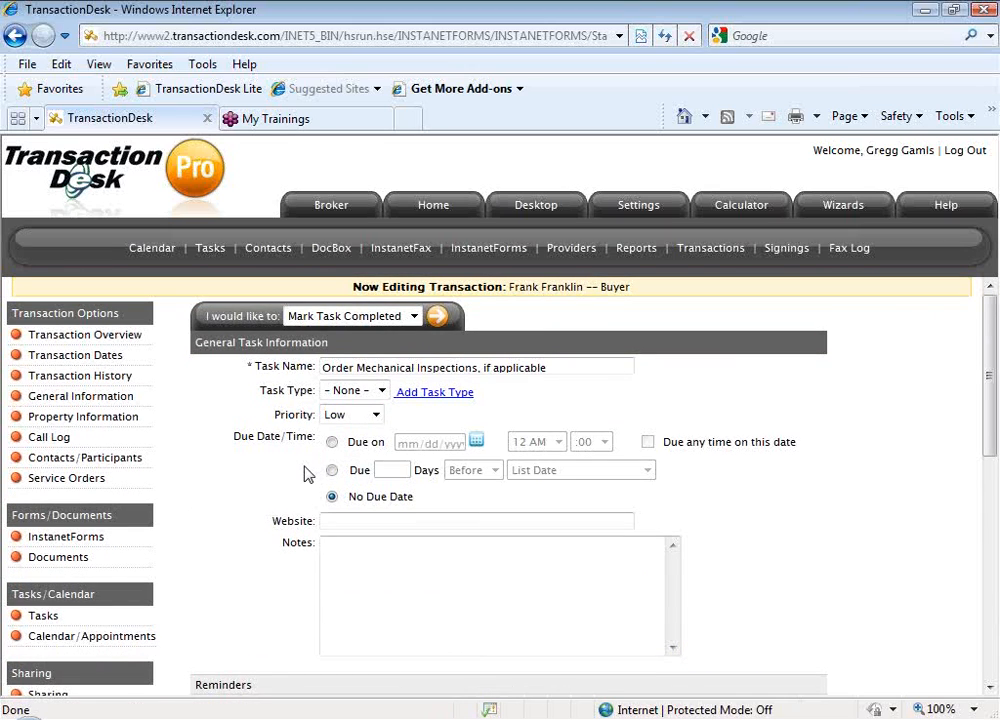
# Set the mechanical inspections task to be due 3 days after the Acceptance Date
pyautogui.scroll(-1, 320, 470)
pyautogui.click(332, 409)
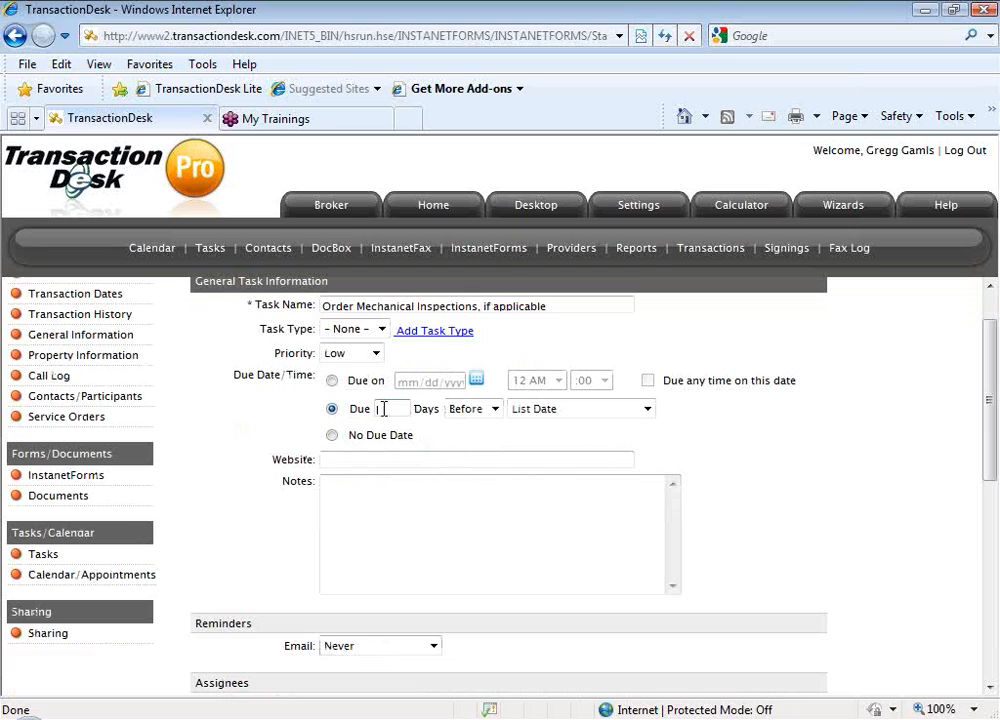
pyautogui.click(455, 412)
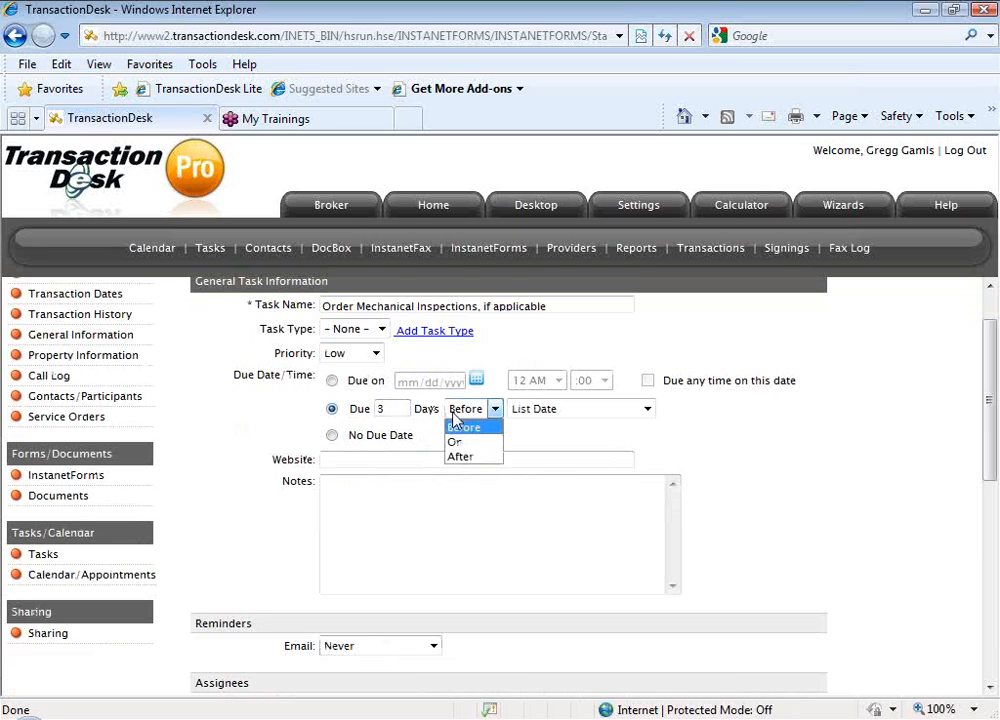
pyautogui.click(455, 455)
pyautogui.click(562, 412)
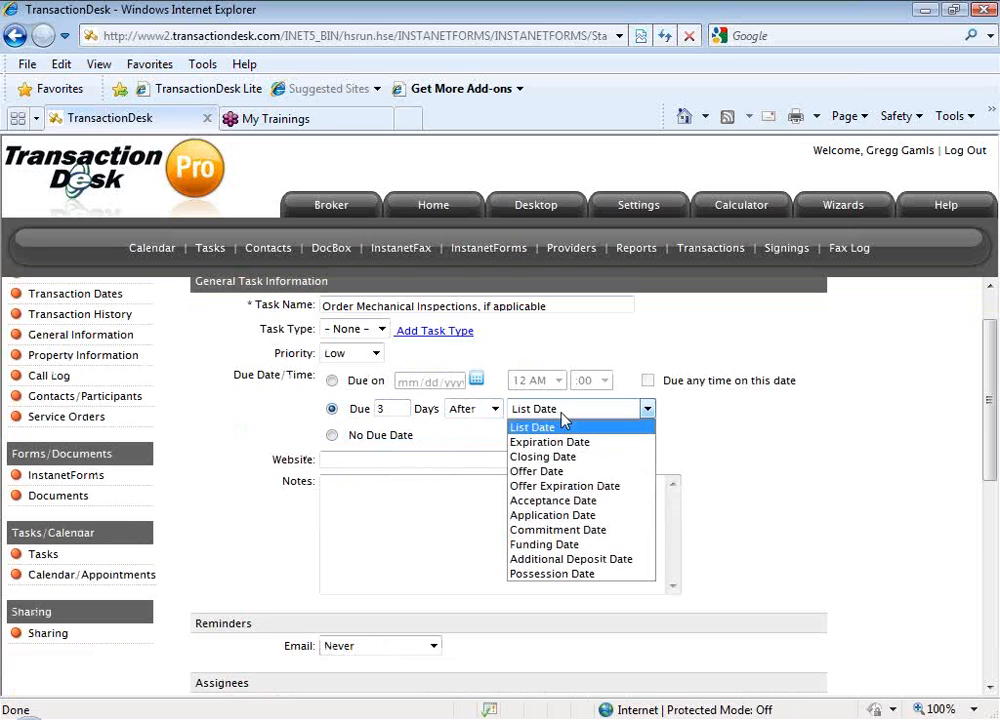
pyautogui.click(562, 501)
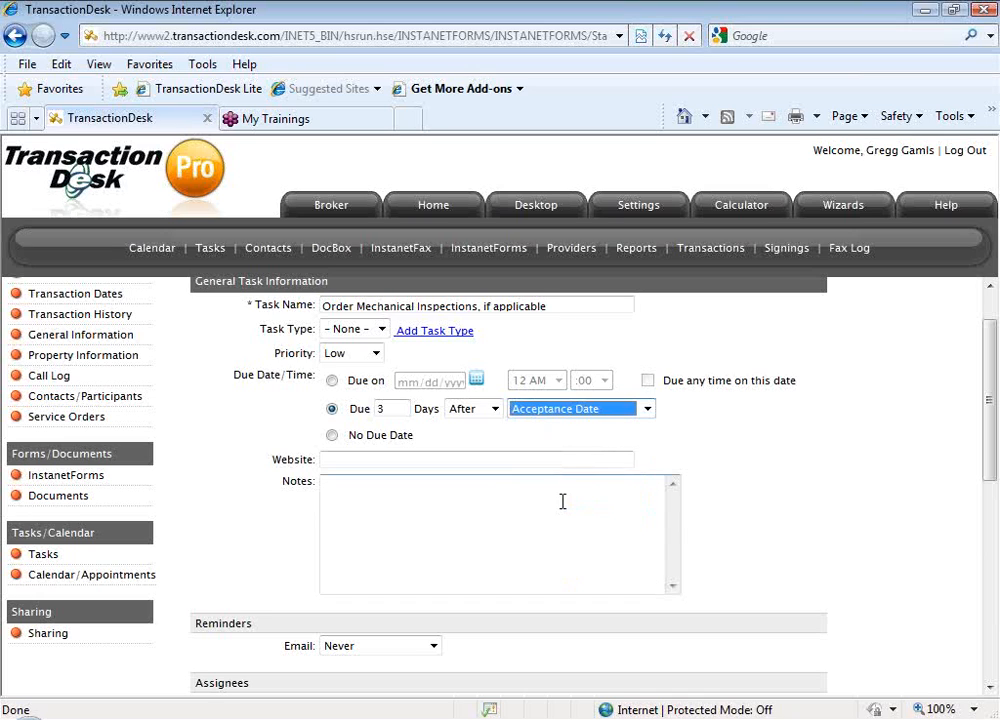
# Reassign the task by adding the first available assignee and removing the original assignee
pyautogui.scroll(-1, 703, 537)
pyautogui.scroll(-1, 703, 538)
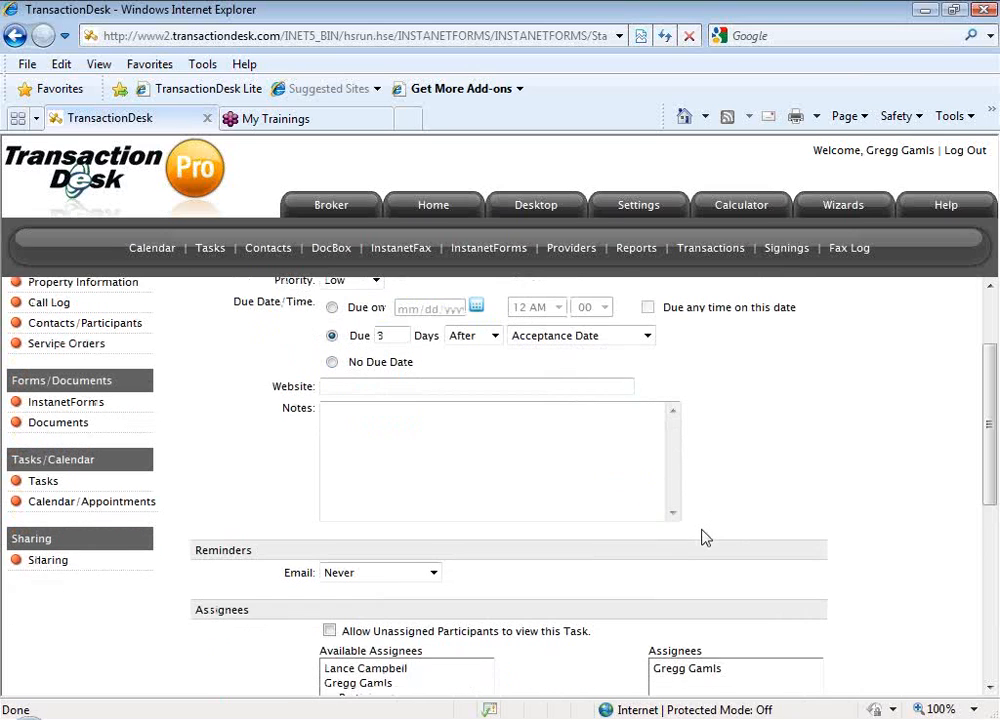
pyautogui.scroll(-3, 703, 537)
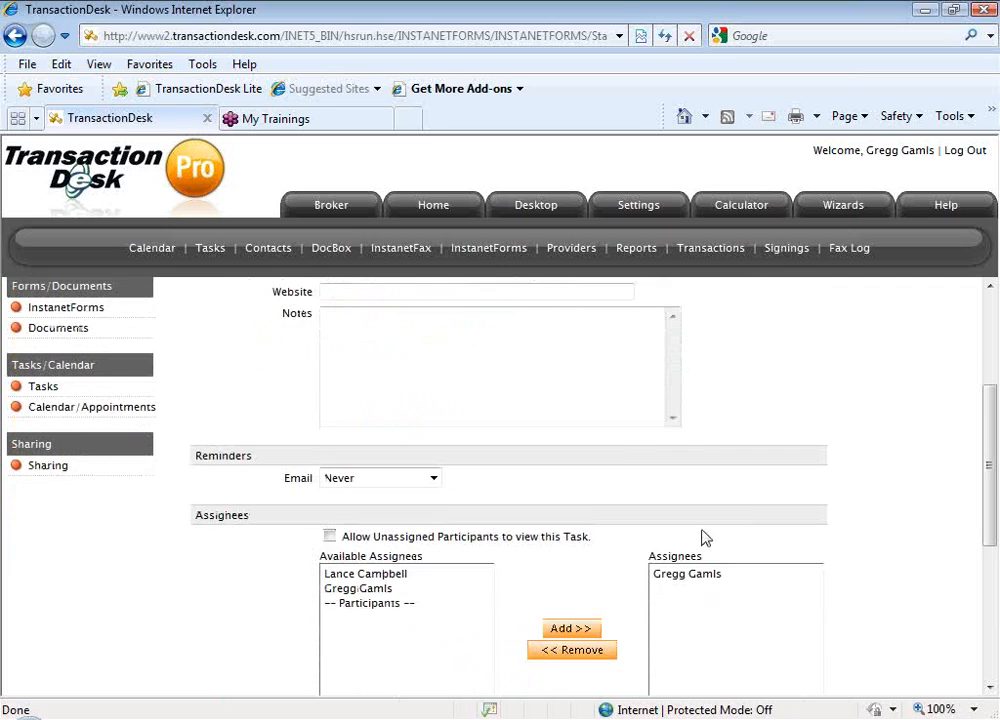
pyautogui.click(404, 558)
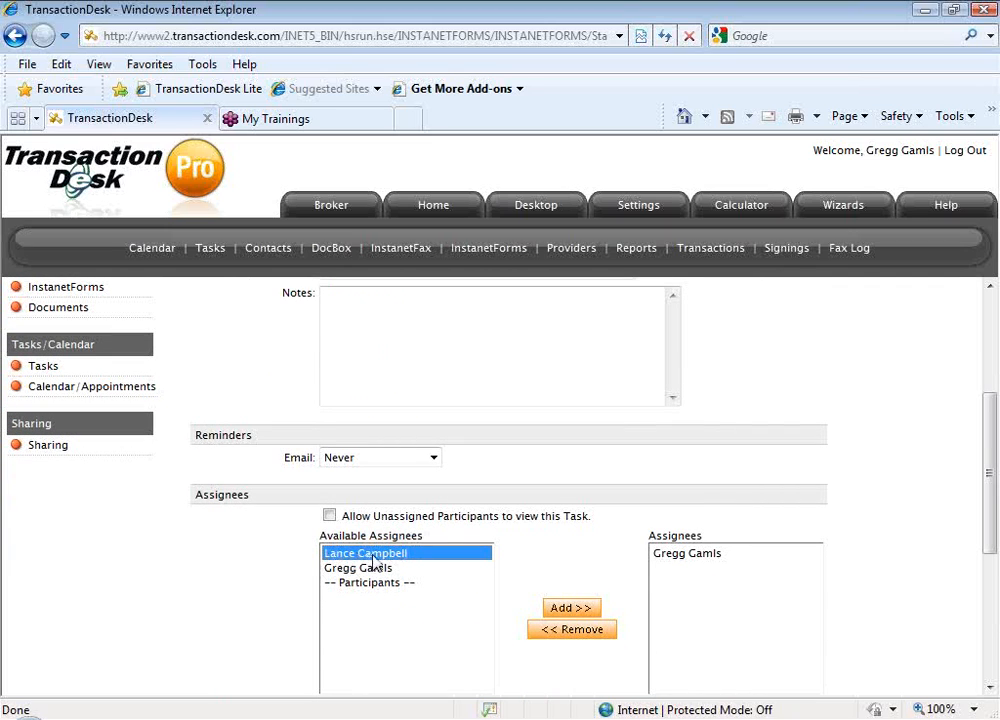
pyautogui.click(567, 606)
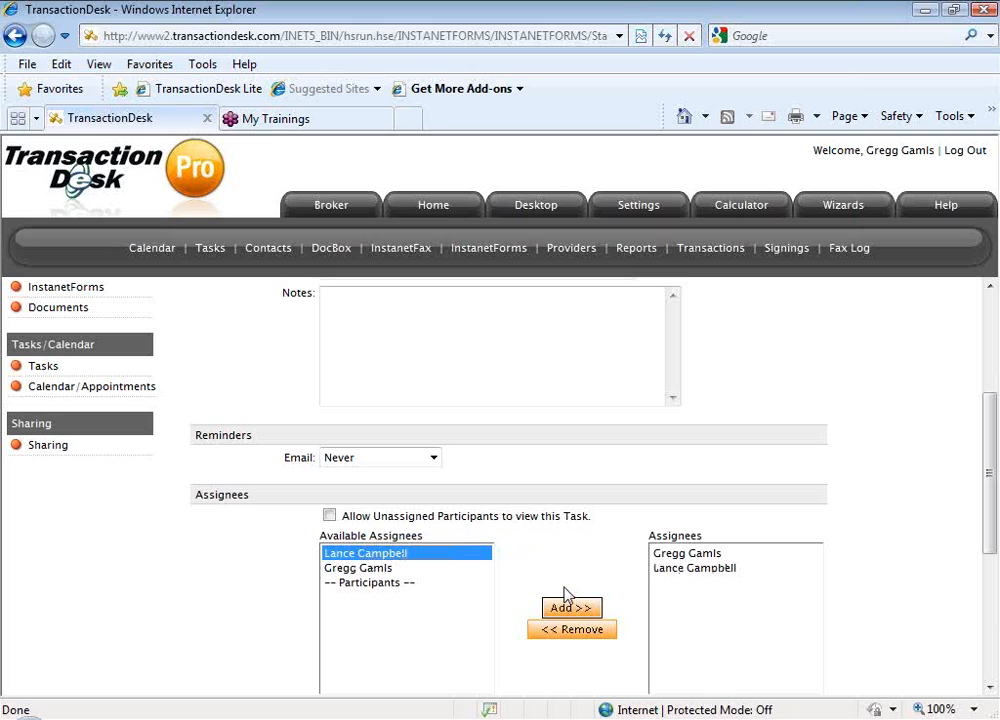
pyautogui.scroll(-1, 568, 595)
pyautogui.click(665, 492)
pyautogui.click(583, 574)
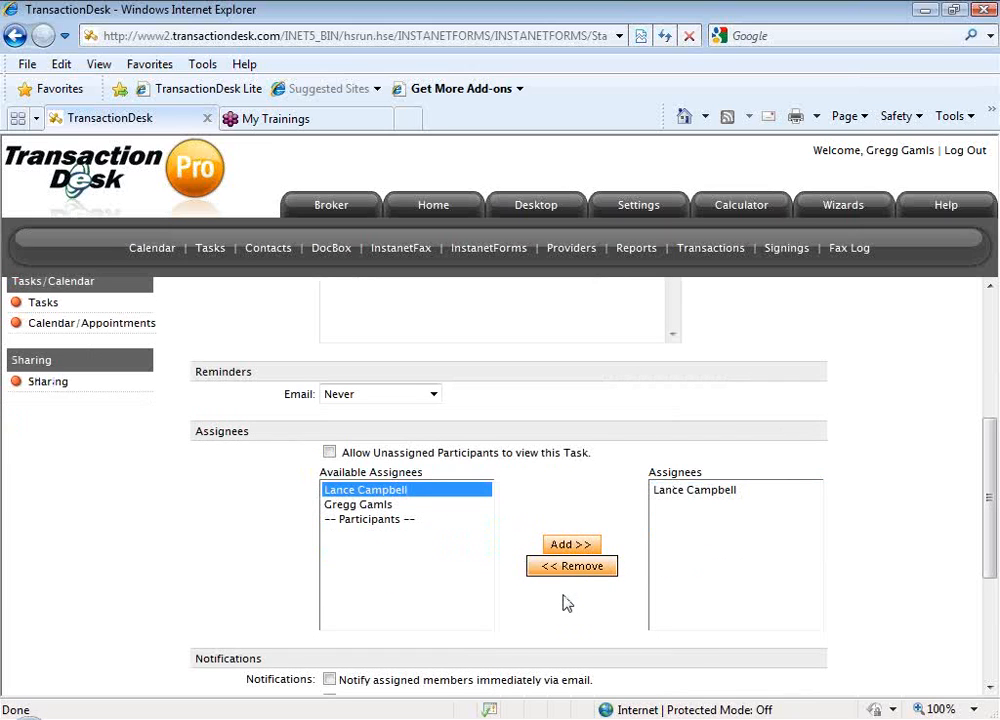
# Enable immediate email notification for the task's assigned members and save the task
pyautogui.scroll(-3, 565, 602)
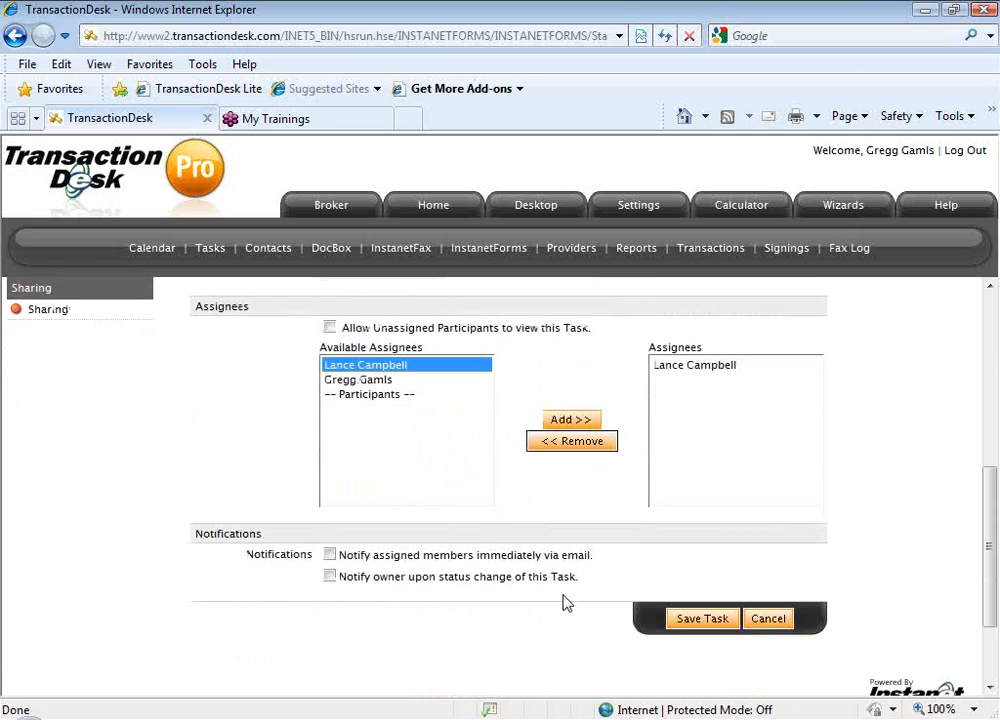
pyautogui.click(329, 554)
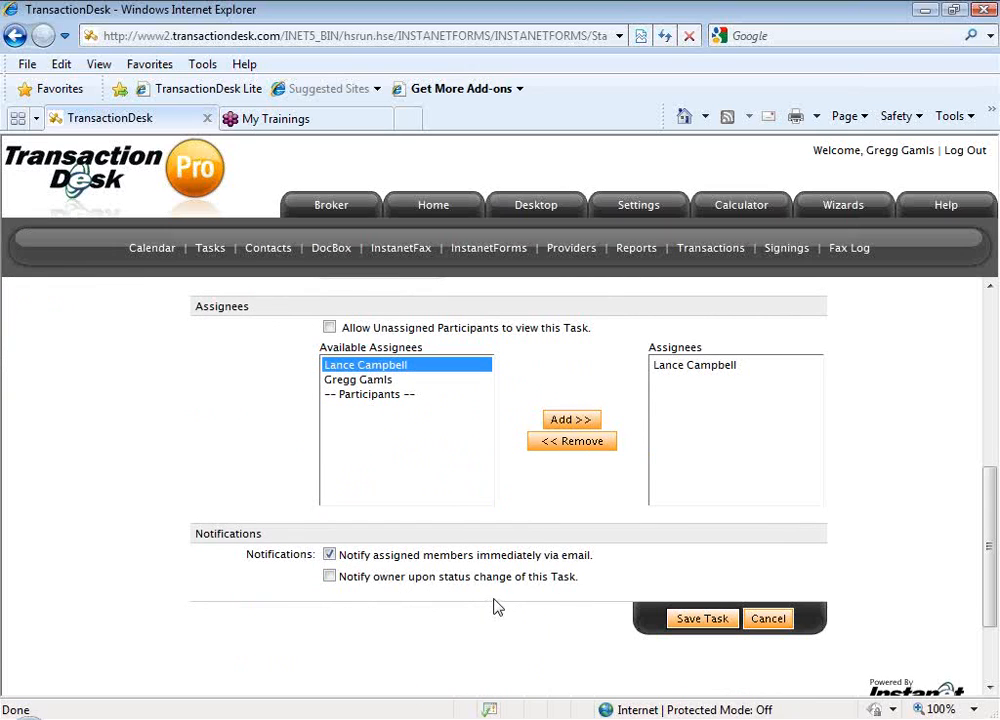
pyautogui.click(706, 620)
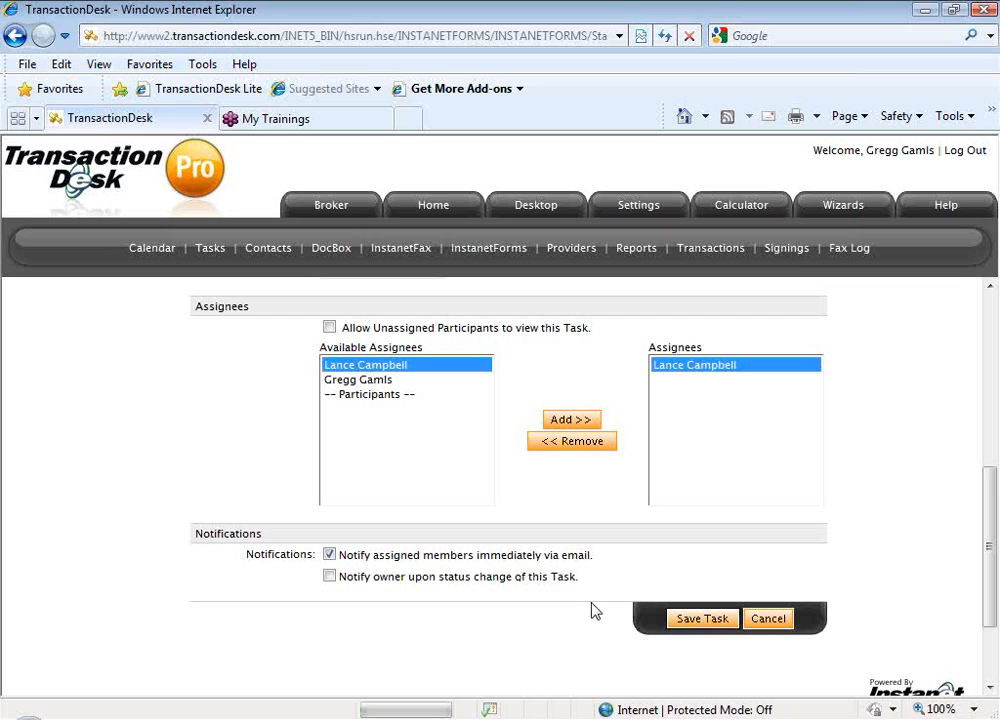
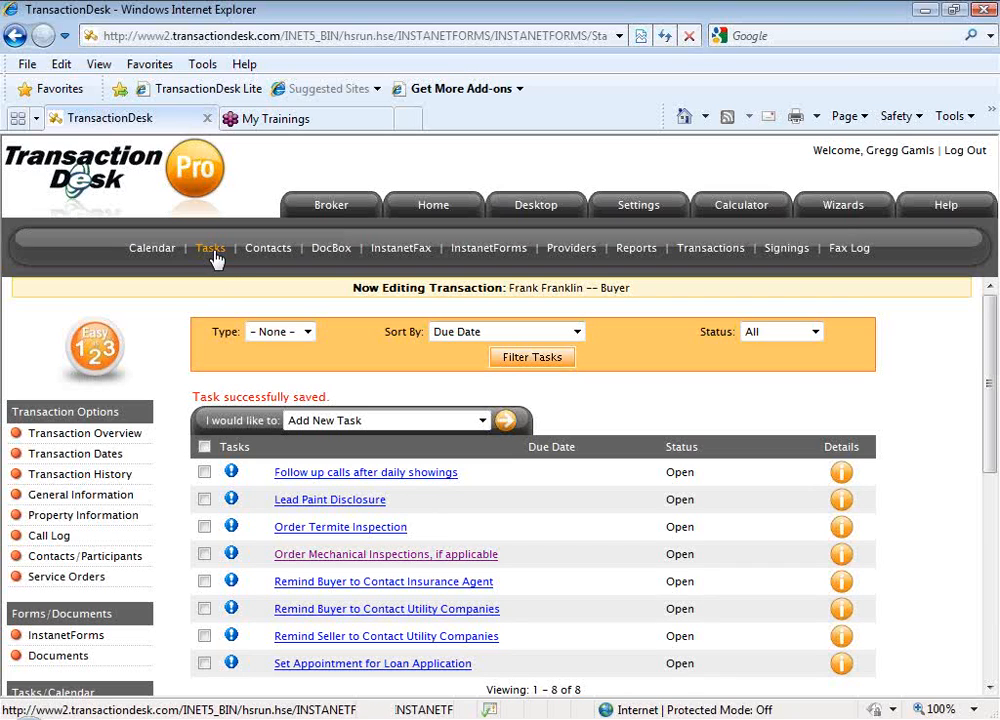
# Open the overall task list covering all transactions, and return to the home page
pyautogui.click(215, 256)
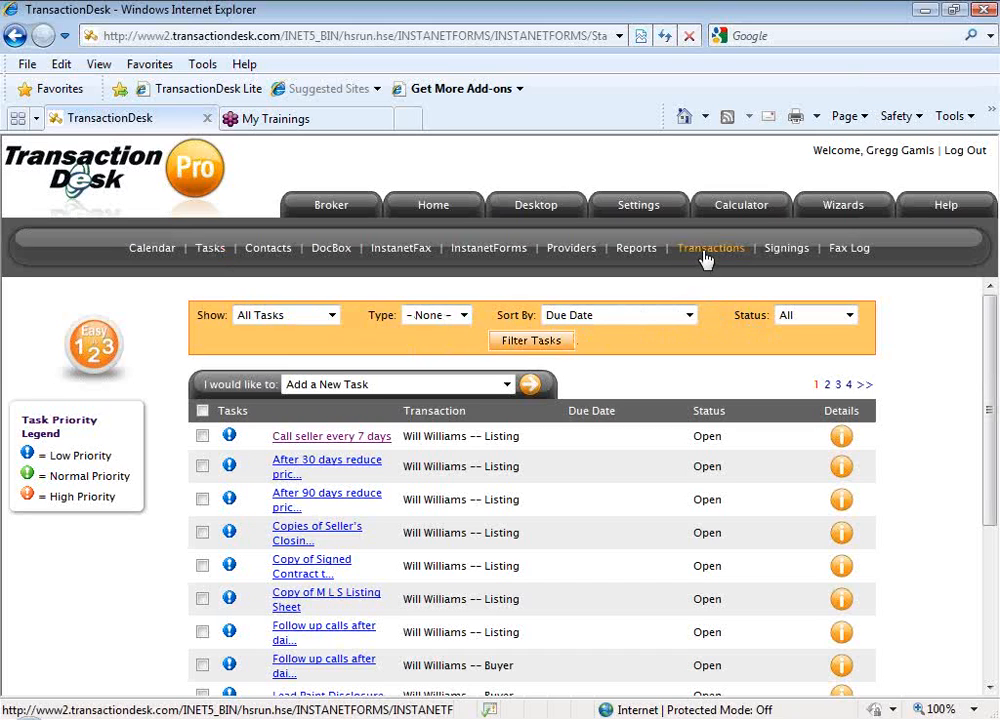
pyautogui.click(432, 207)
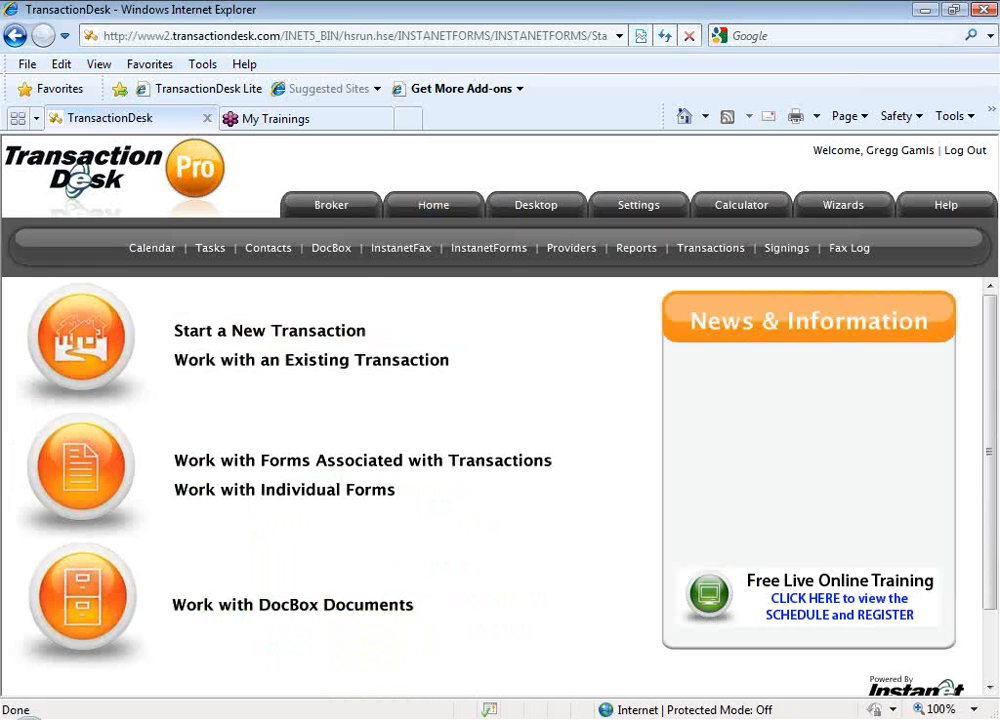
pyautogui.click(441, 718)
pyautogui.moveTo(393, 177); pyautogui.dragTo(593, 192)
pyautogui.moveTo(723, 248); pyautogui.dragTo(727, 378)
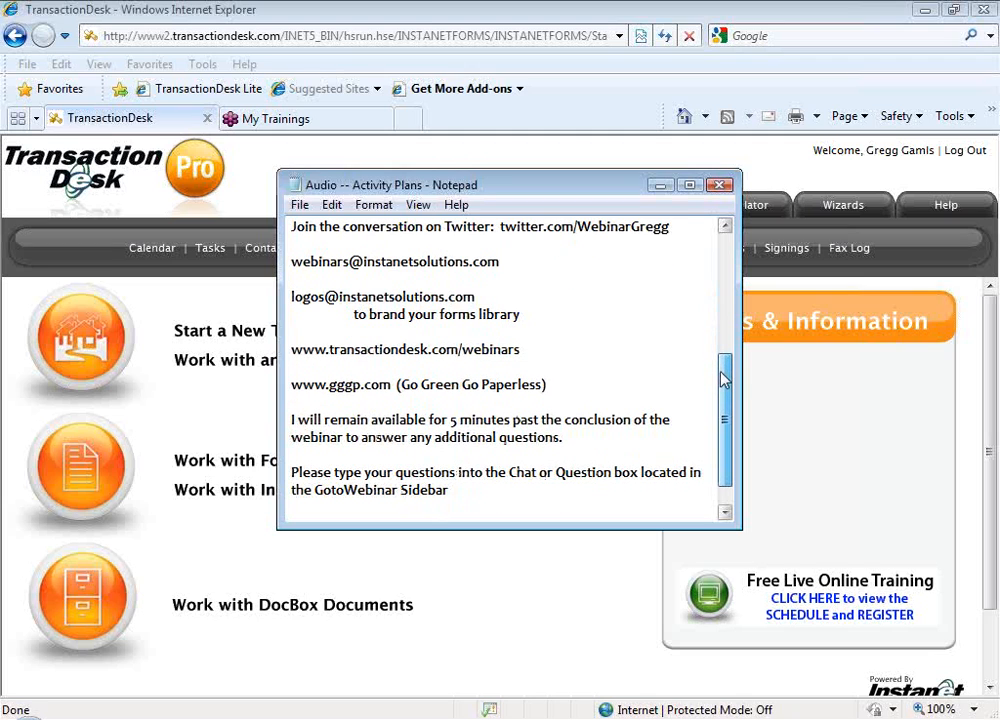
pyautogui.moveTo(505, 262); pyautogui.dragTo(288, 260)
pyautogui.moveTo(530, 172); pyautogui.dragTo(529, 162)
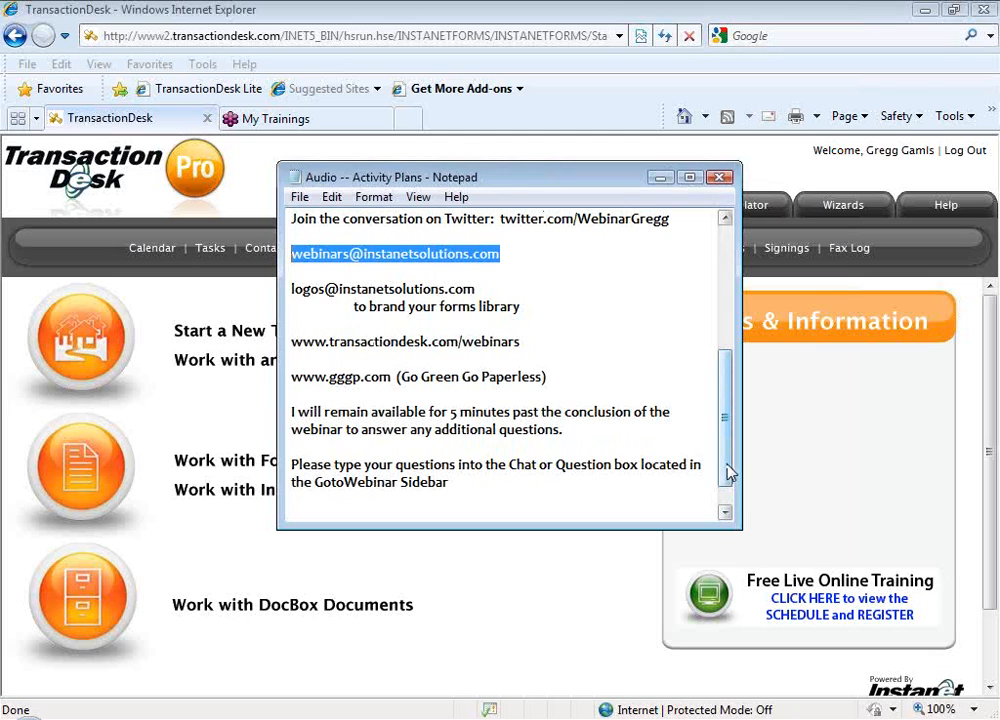
pyautogui.moveTo(538, 342); pyautogui.dragTo(289, 342)
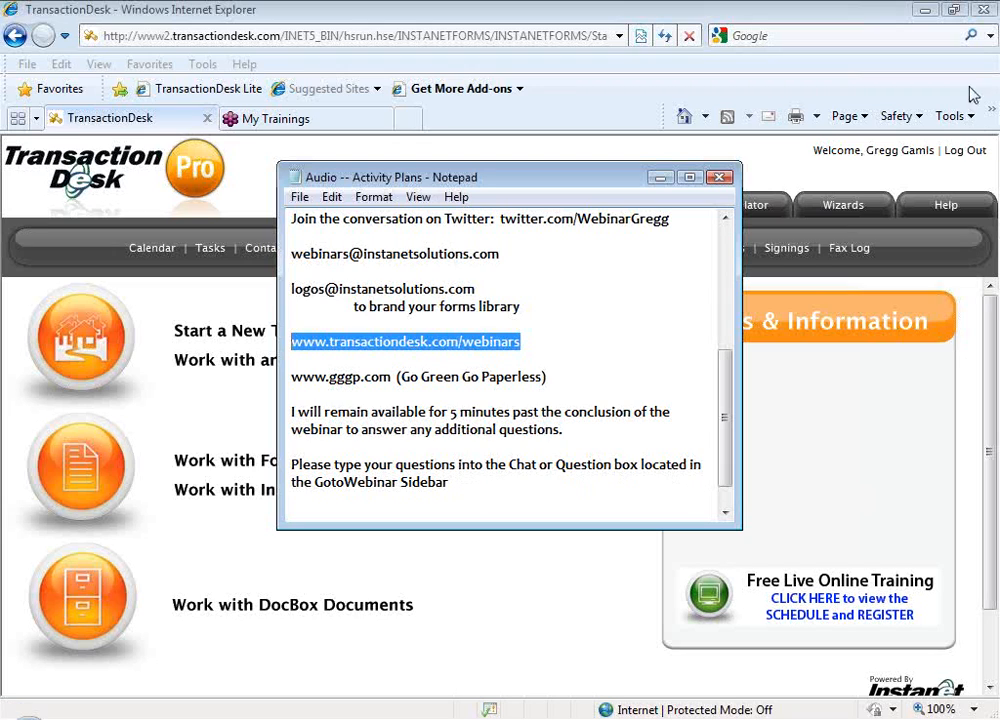
pyautogui.click(996, 39)
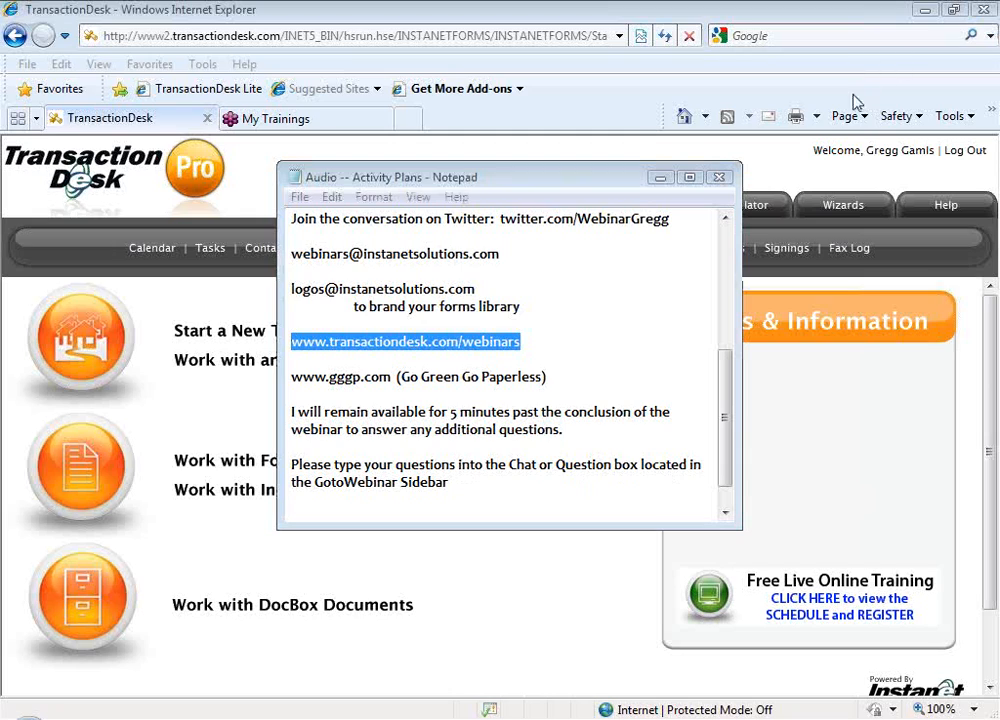